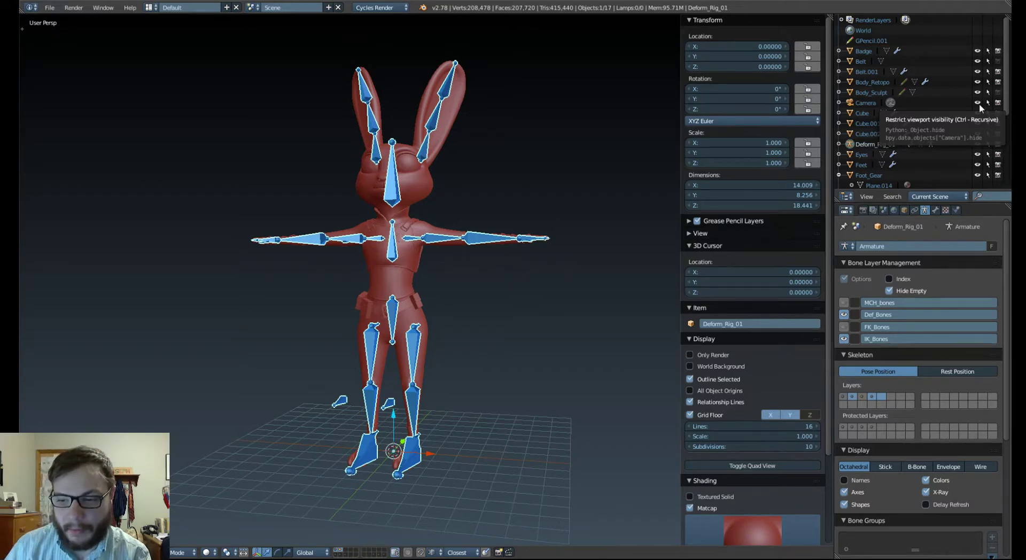
Show the MCH_bones and FK_Bones bone layers and switch Deform_Rig_01 to Pose Mode.
click(843, 302)
click(843, 327)
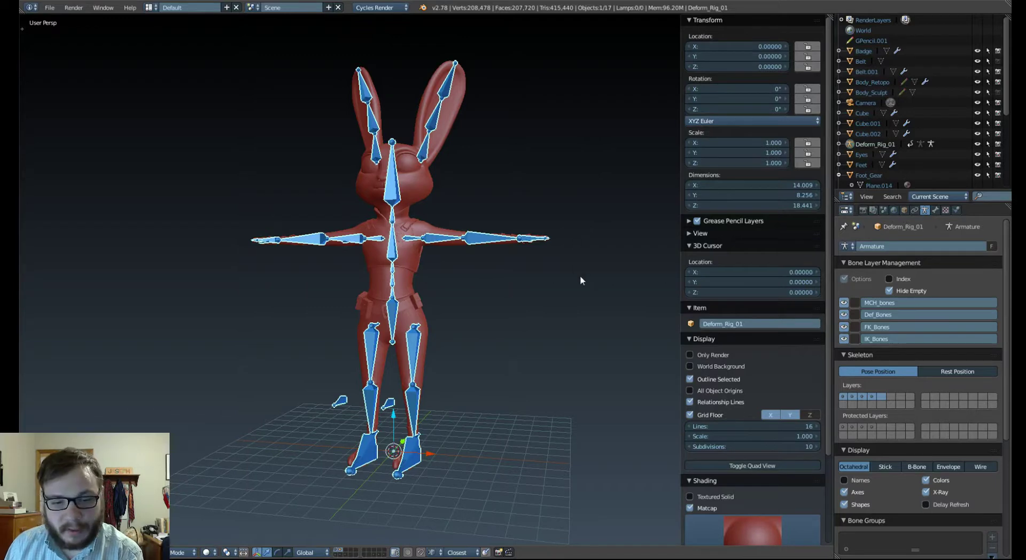
middle_drag(579, 275, 470, 316)
scroll(422, 370, up, 3)
shift+middle_drag(313, 465, 447, 331)
key(Tab)
click(448, 389)
Test the left foot roll by rotating the IK_footRoll_DRV_01.L bone behind the heel, and cancel the rotation.
right_click(471, 343)
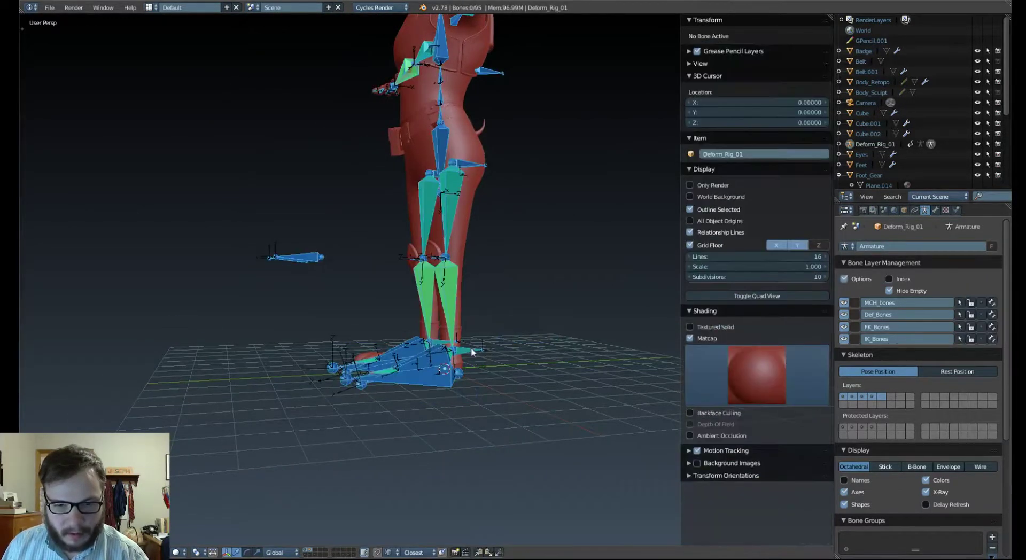
key(r)
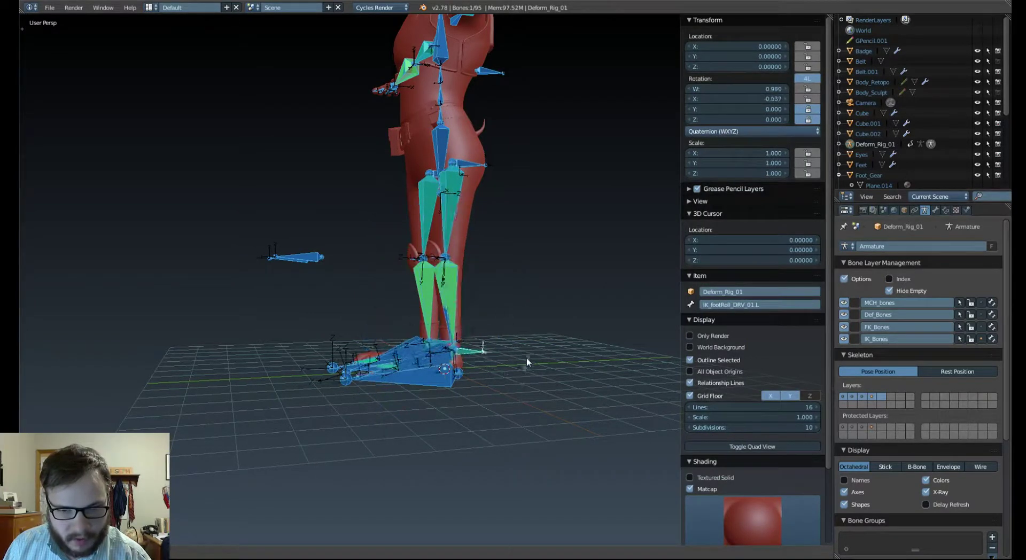
right_click(527, 358)
Select the FK_Shoulder_01.L bone in the left arm and show only scene layer 2 to hide the character mesh.
middle_drag(409, 309, 467, 342)
shift+middle_drag(448, 270, 448, 357)
scroll(447, 357, down, 6)
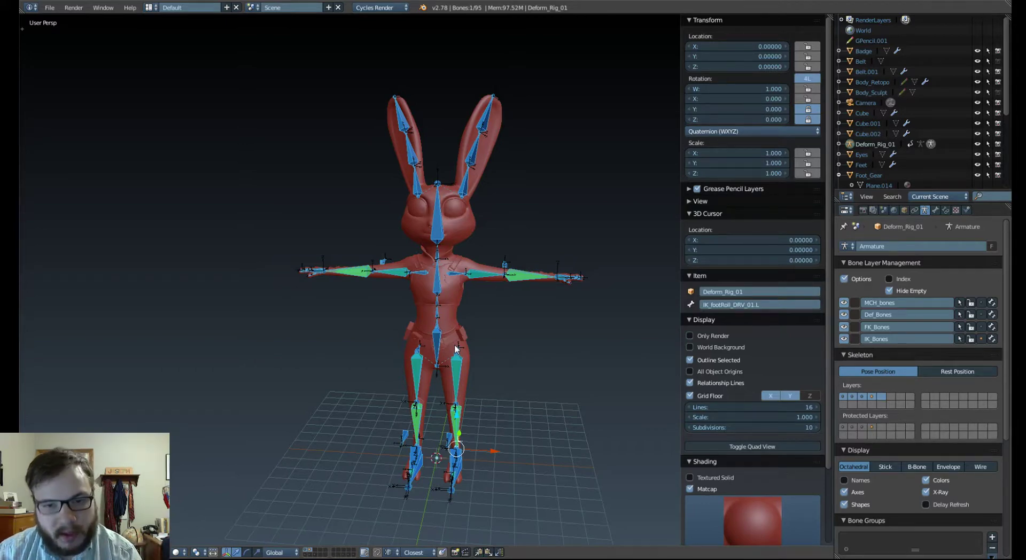
right_click(466, 274)
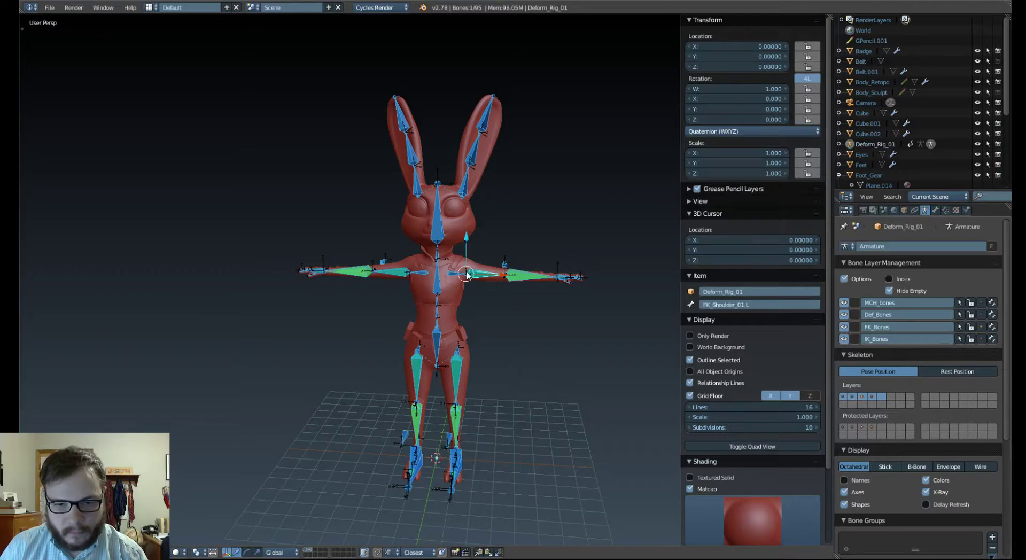
key(2)
scroll(479, 284, up, 4)
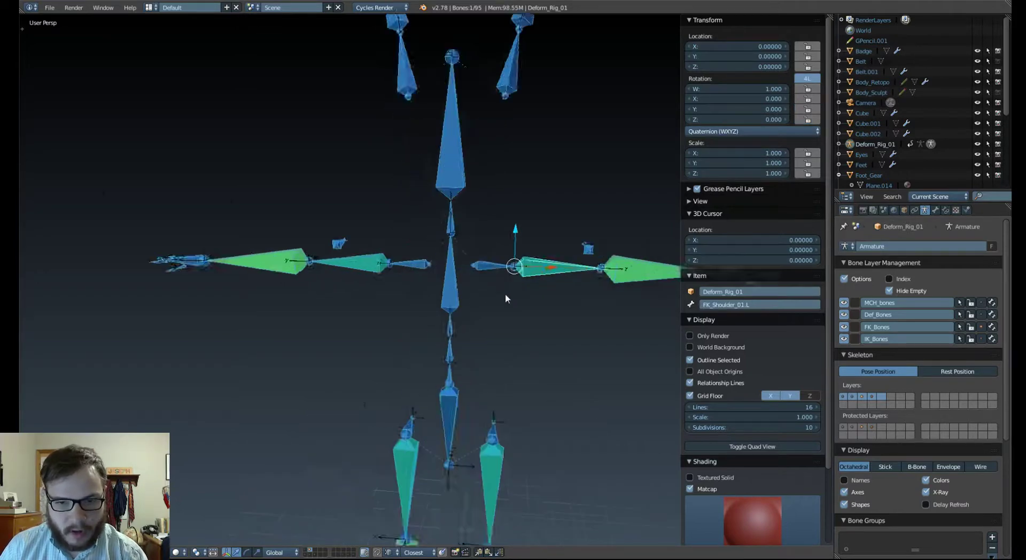
middle_drag(505, 294, 428, 336)
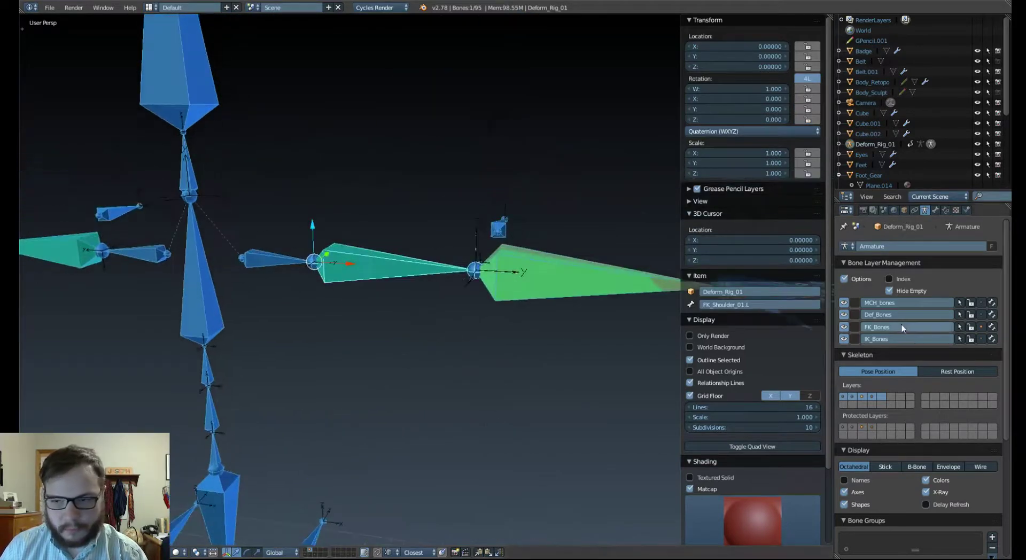
Hide the Def_Bones, FK_Bones and IK_Bones layers and select the MCH_Shoulder_01.L bone.
scroll(383, 260, down, 7)
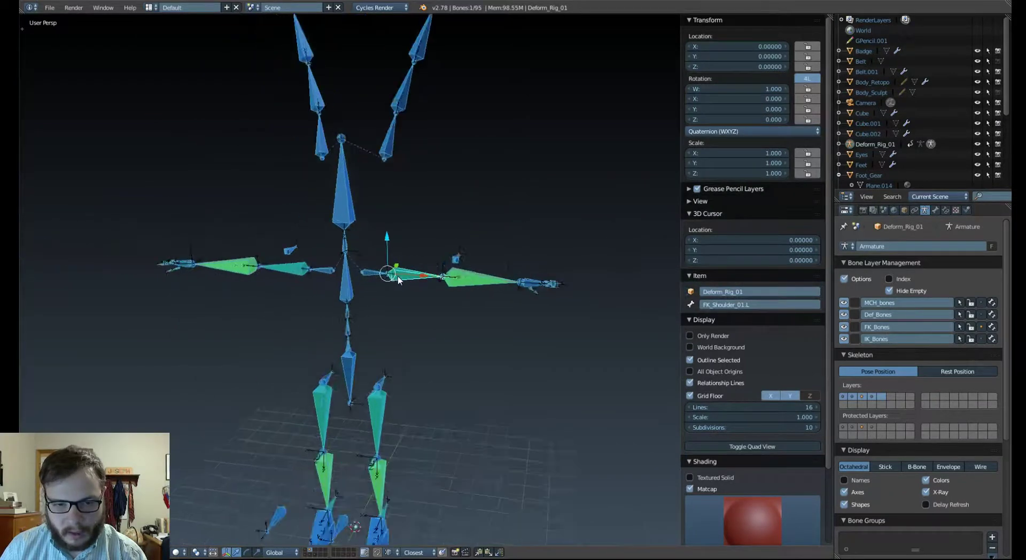
scroll(398, 278, up, 4)
drag(843, 315, 844, 338)
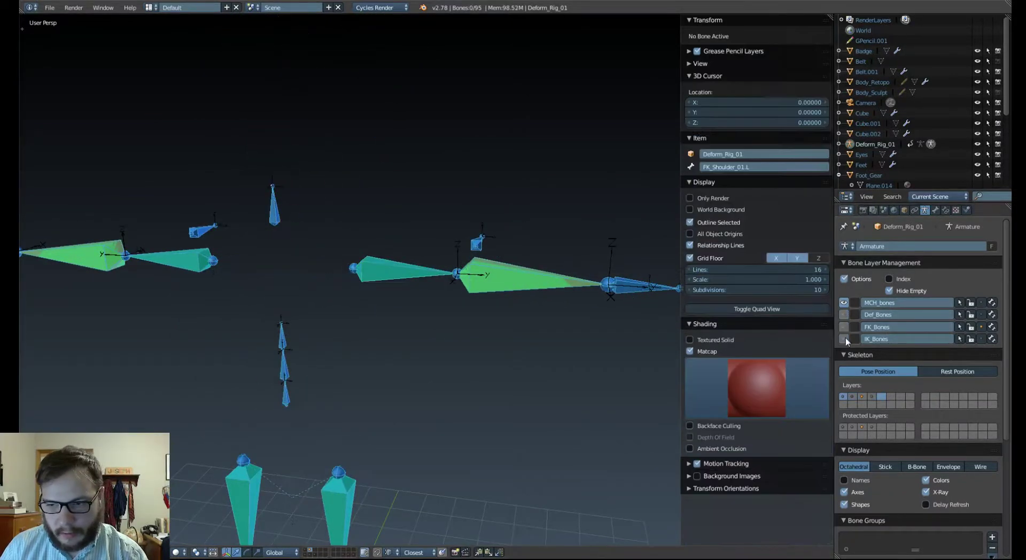
right_click(410, 277)
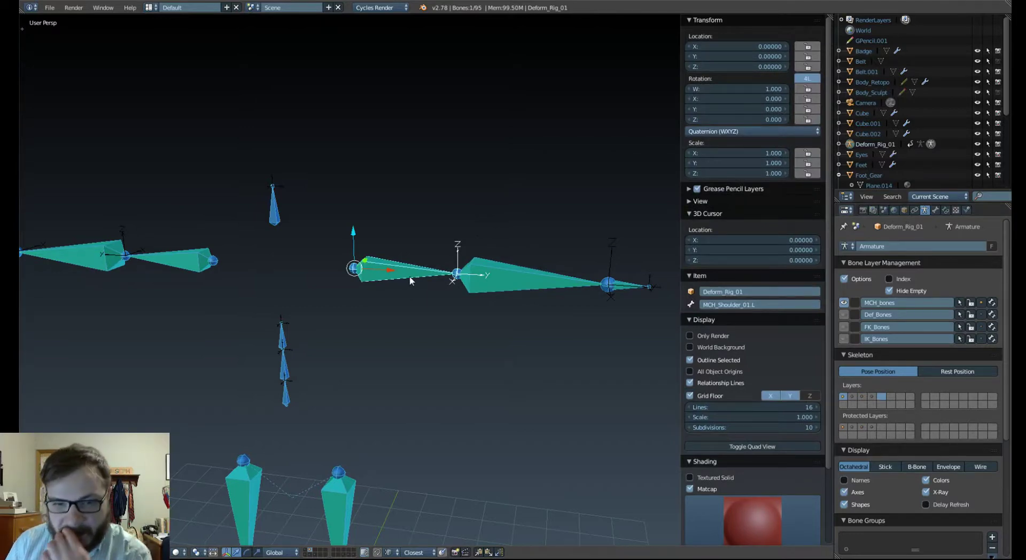
Display the armature's bones as B-Bones.
scroll(911, 431, down, 5)
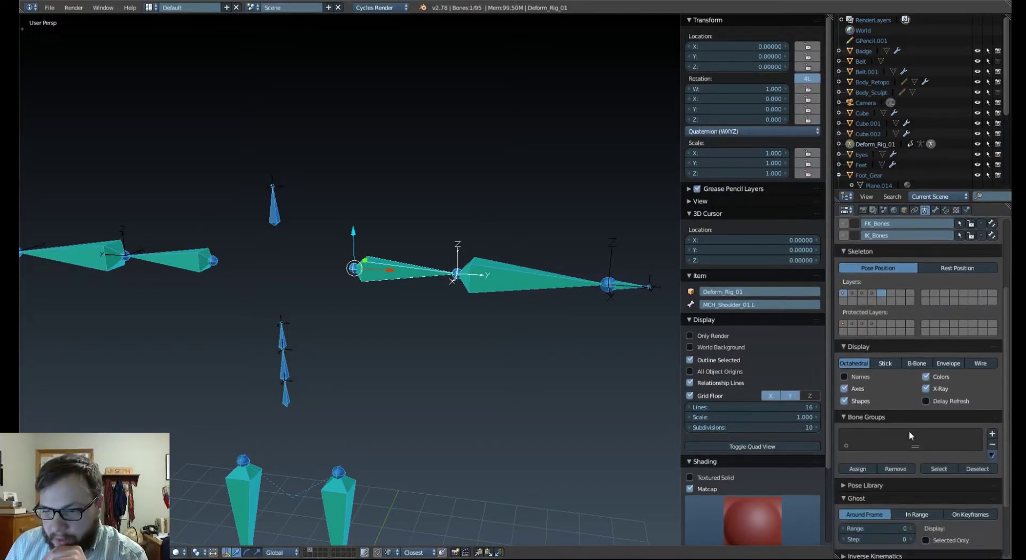
click(914, 363)
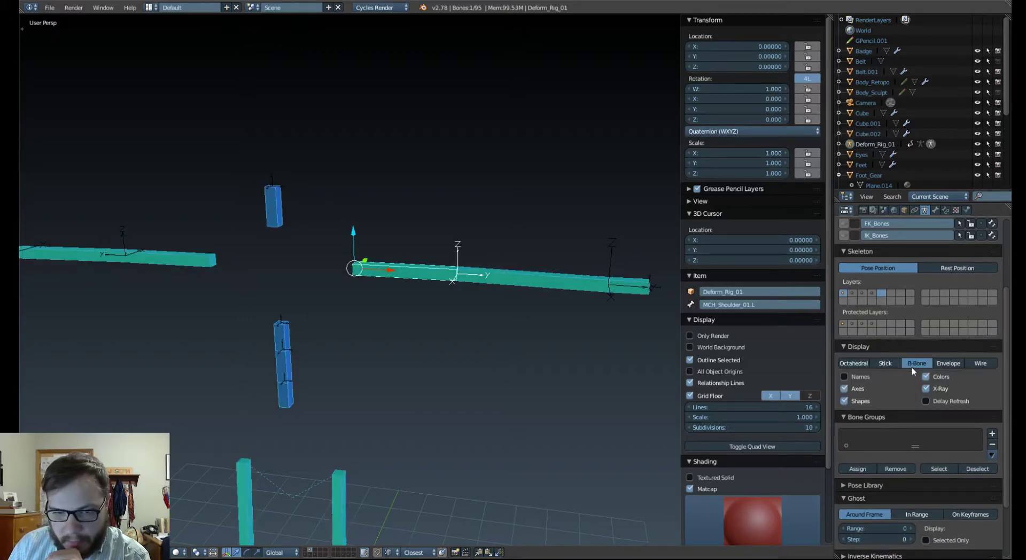
middle_drag(464, 261, 396, 275)
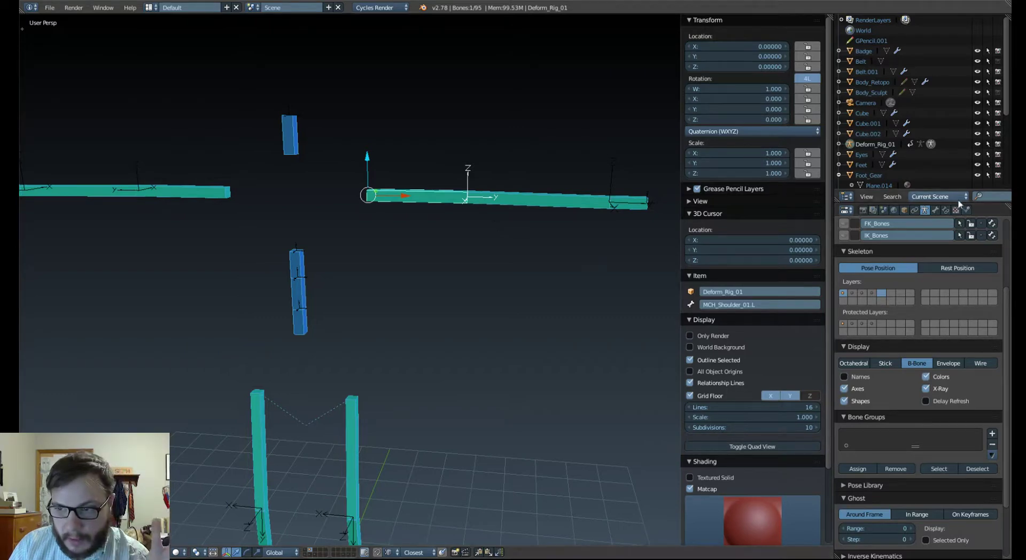
Set the Bendy Bones segments of MCH_Shoulder_01.L to 16.
click(935, 210)
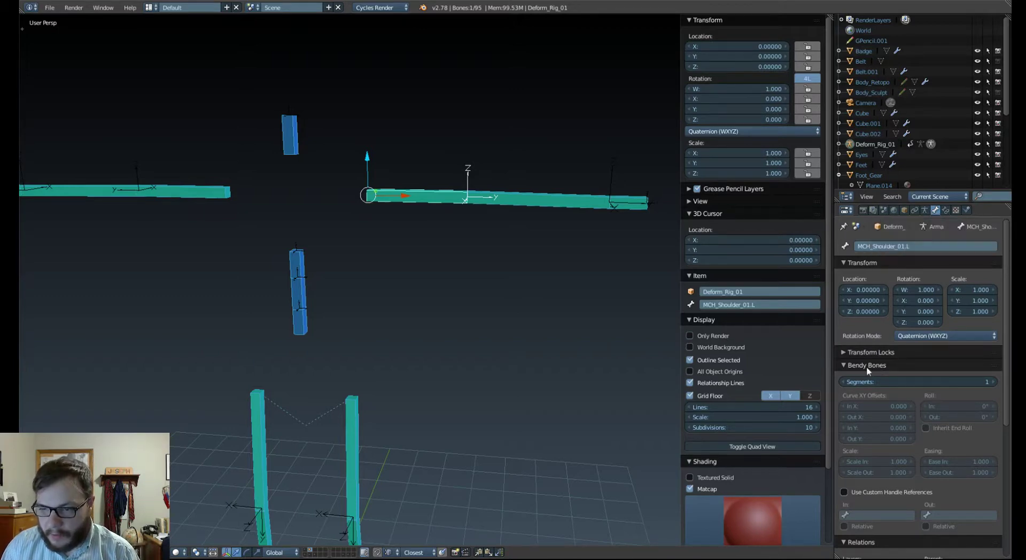
scroll(866, 374, down, 3)
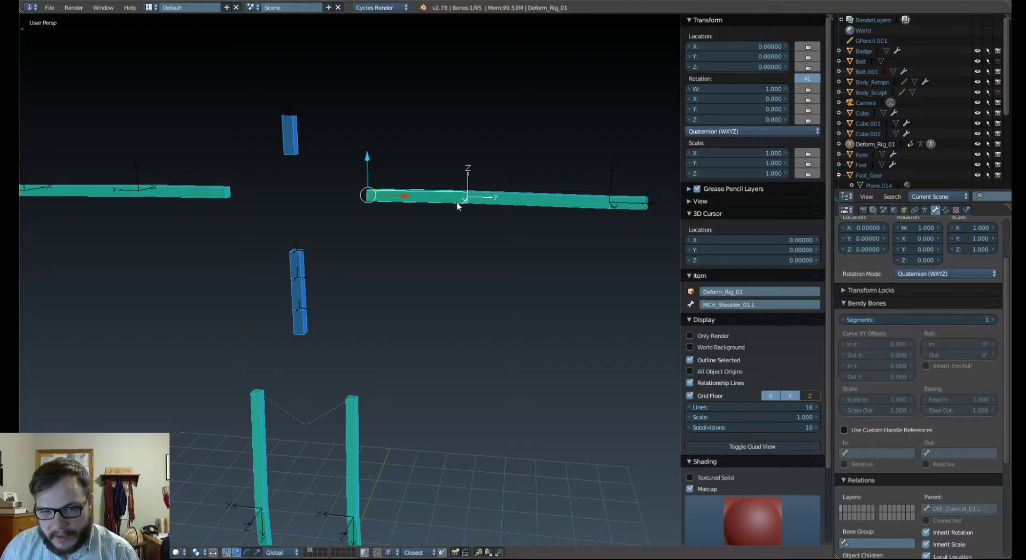
scroll(457, 206, up, 2)
key(KP_Decimal)
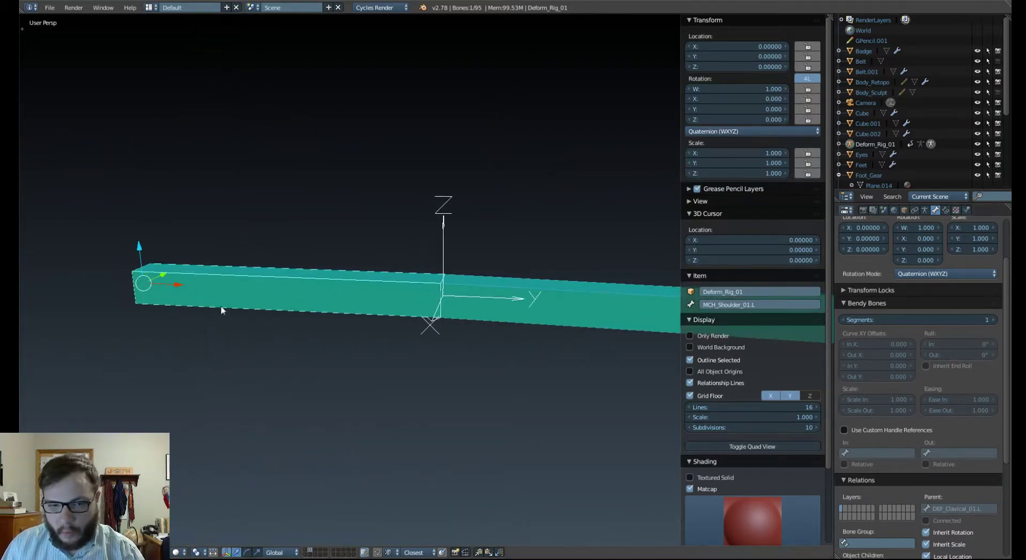
click(994, 319)
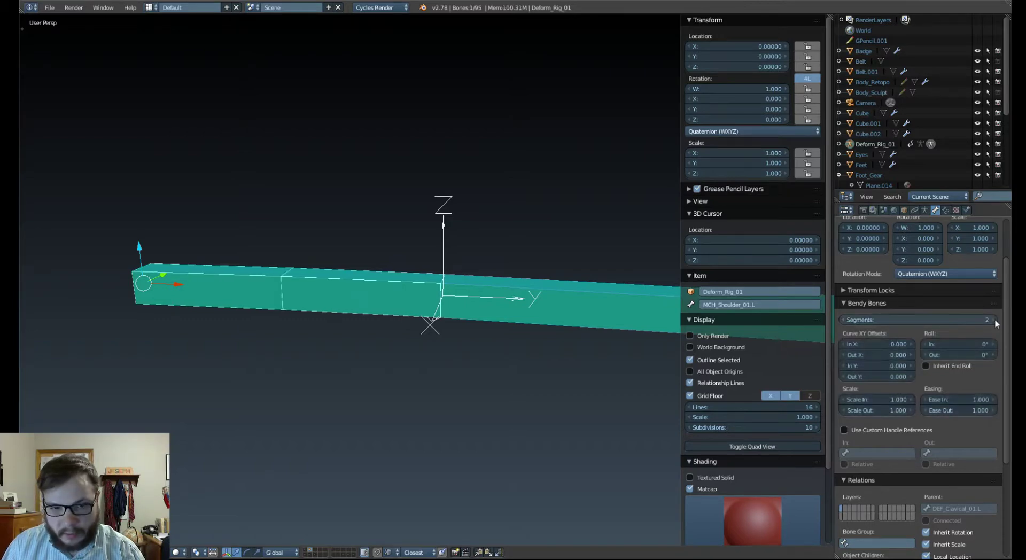
click(993, 319)
click(994, 320)
click(995, 319)
click(995, 319)
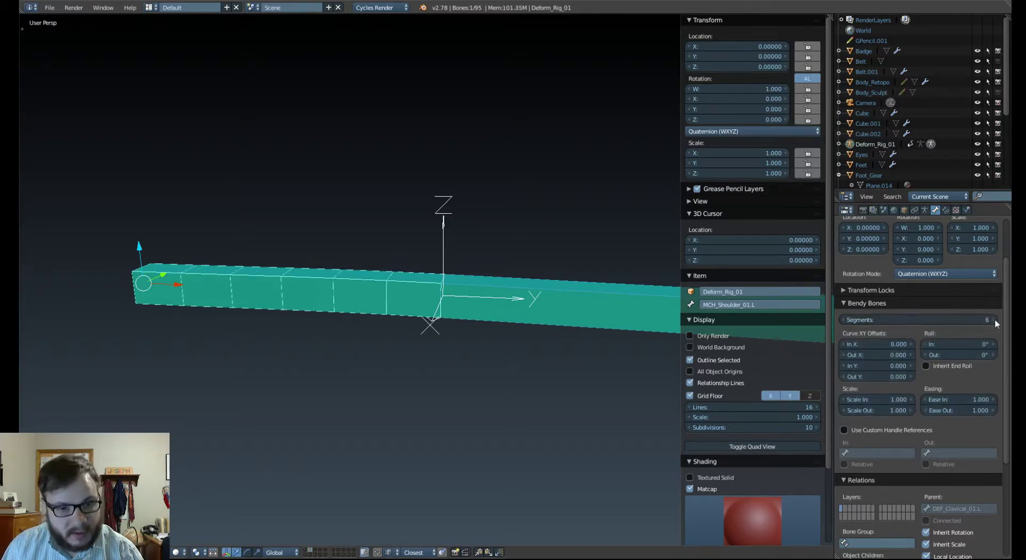
click(994, 319)
click(995, 319)
click(995, 319)
click(995, 319)
click(995, 319)
double_click(995, 319)
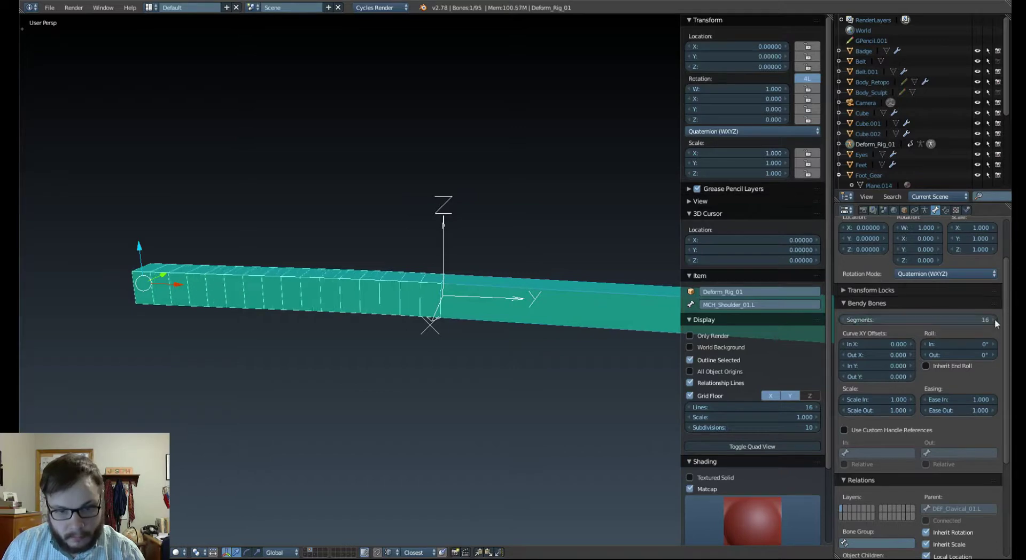
Select the MCH_Forearm_01.L bone and set its Bendy Bones segments to 22.
scroll(591, 304, down, 4)
right_click(592, 304)
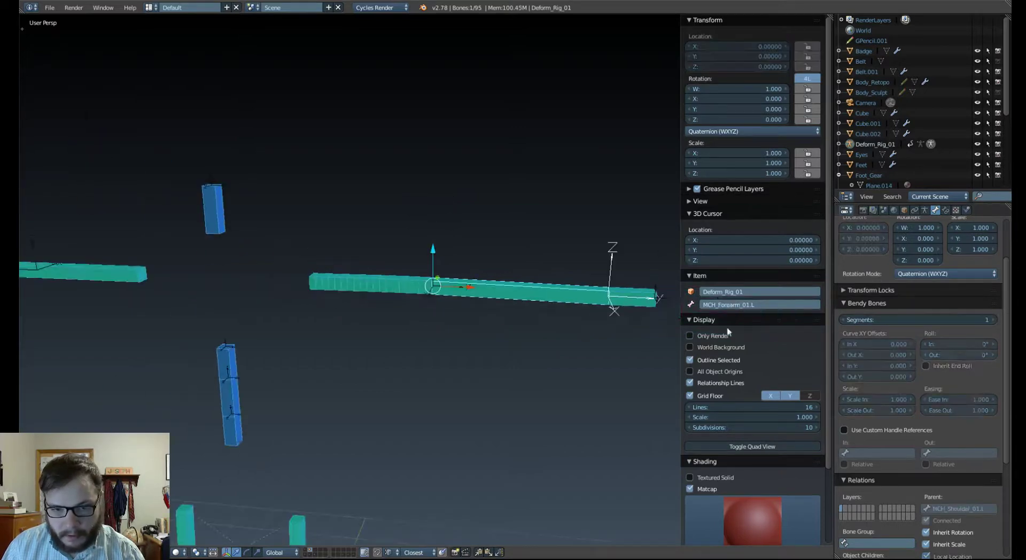
click(919, 320)
text(22)
key(Return)
Test the arm's bending by freely rotating the MCH_Hand_01.L bone, and cancel the rotation.
right_click(645, 297)
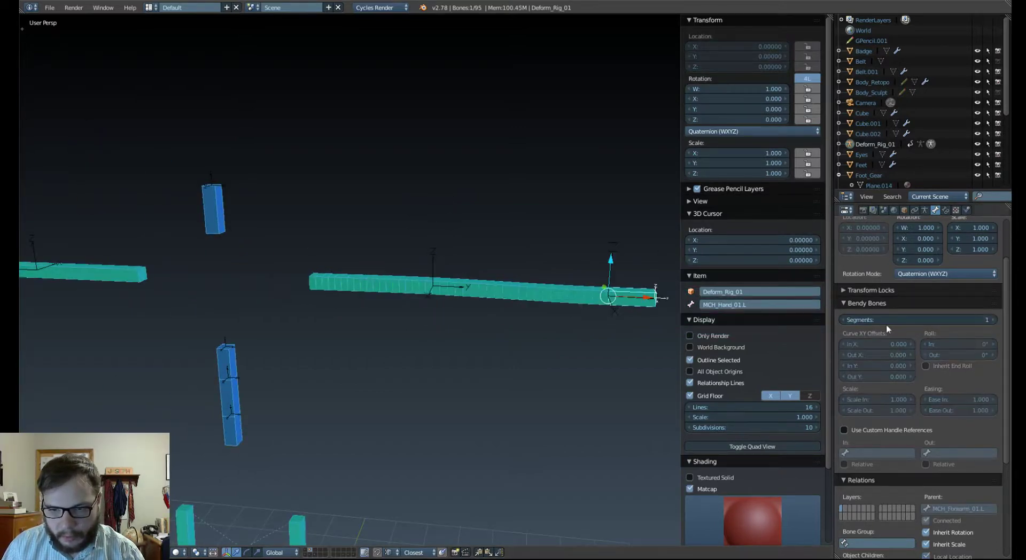
middle_drag(492, 303, 552, 335)
key(r)
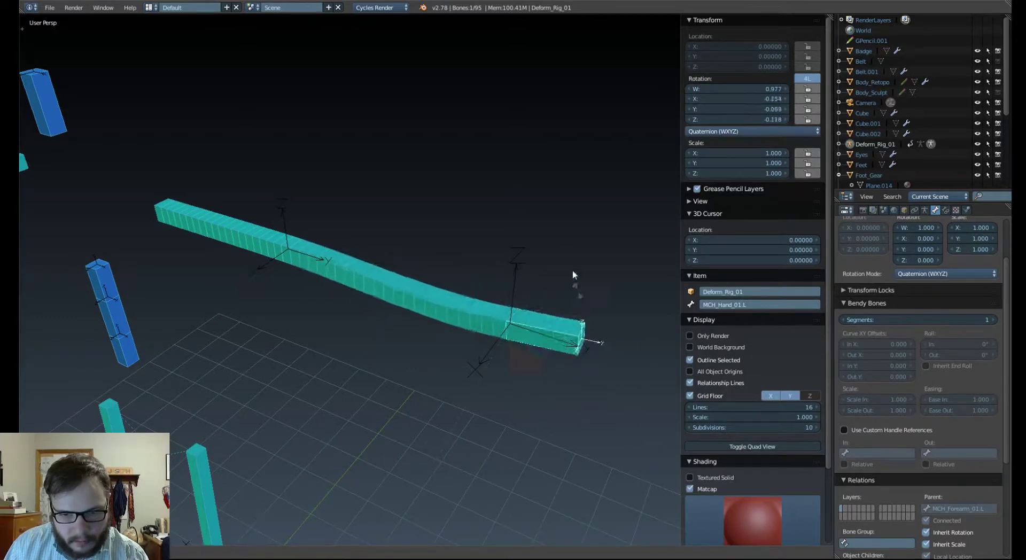
right_click(539, 461)
Twist the MCH_Hand_01.L bone about its Y axis to test the forearm twist, and clear its rotation.
shift+middle_drag(538, 432, 497, 334)
key(r)
key(y)
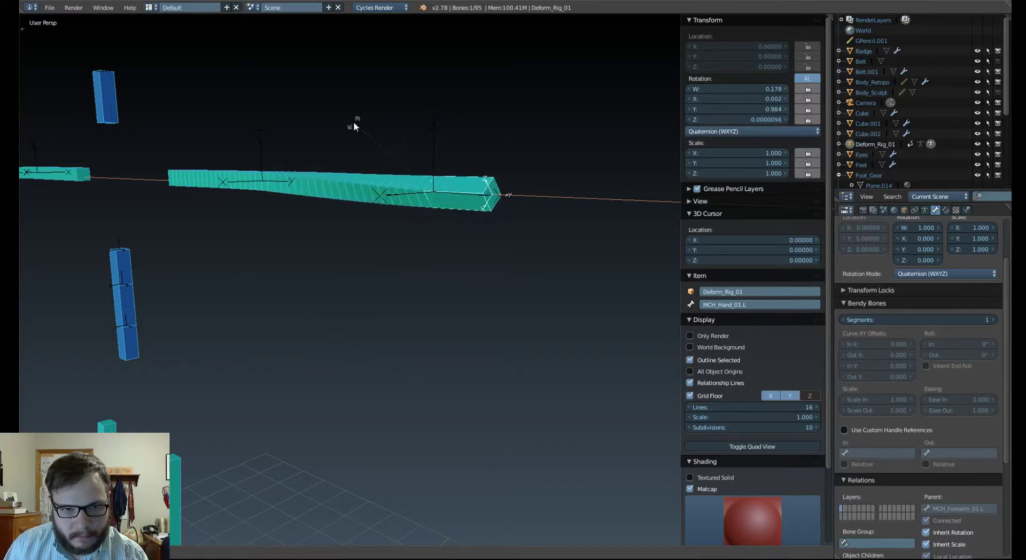
click(340, 137)
middle_drag(340, 138, 338, 194)
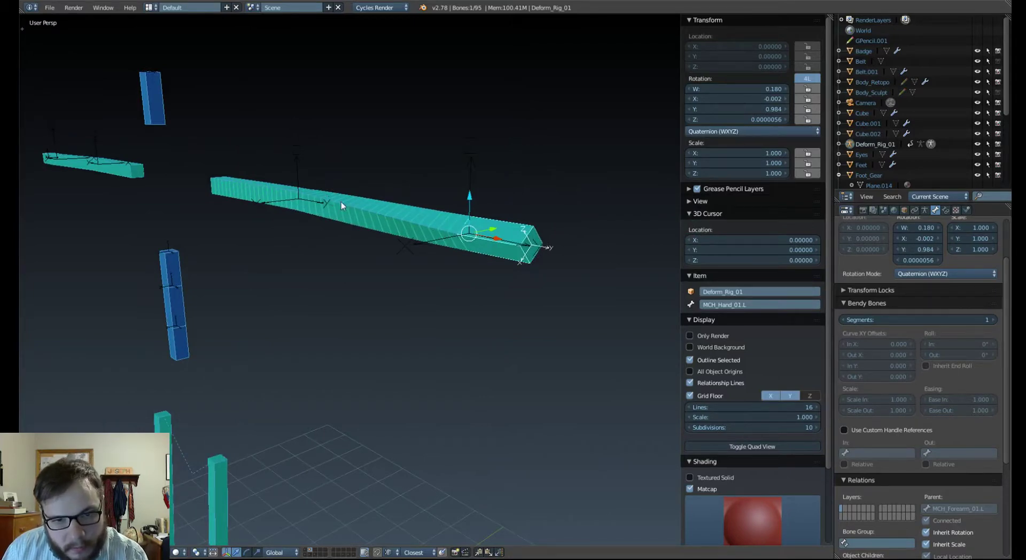
key(alt+r)
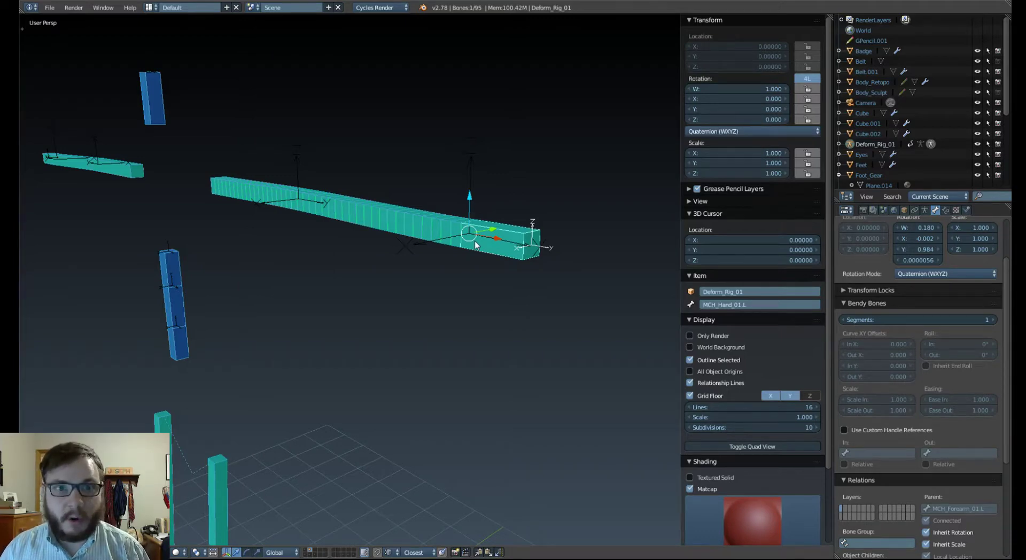
Examine the MCH spine IK bones by selecting each one in the spine chain.
right_click(155, 280)
right_click(173, 343)
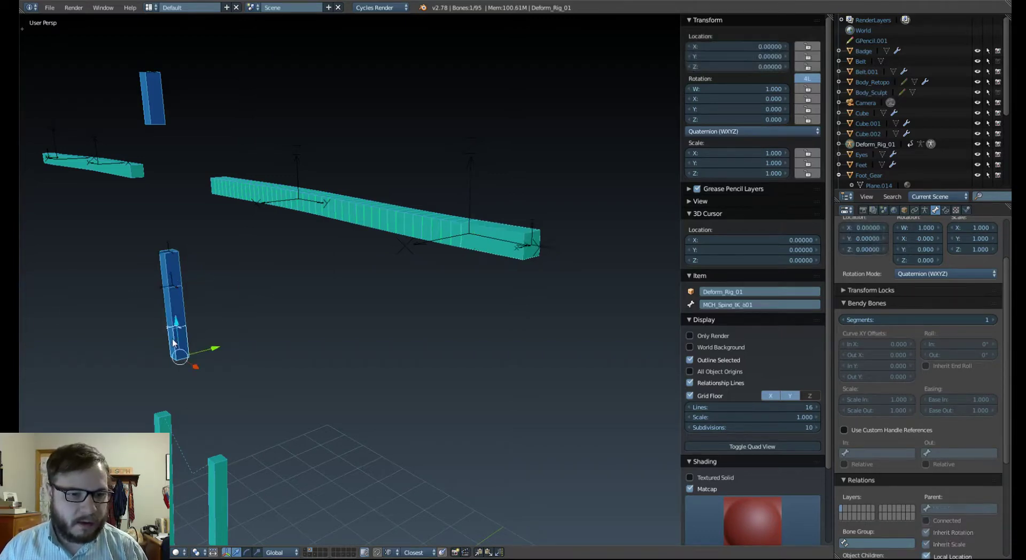
right_click(176, 303)
right_click(176, 269)
right_click(175, 364)
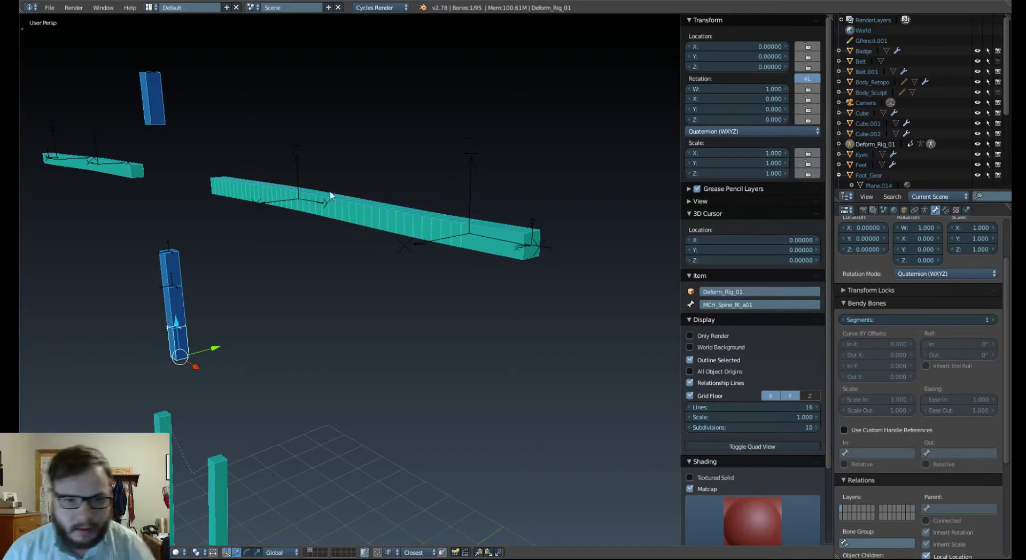
Reset the Bendy Bones segments of MCH_Forearm_01.L and MCH_Shoulder_01.L to 1.
right_click(372, 231)
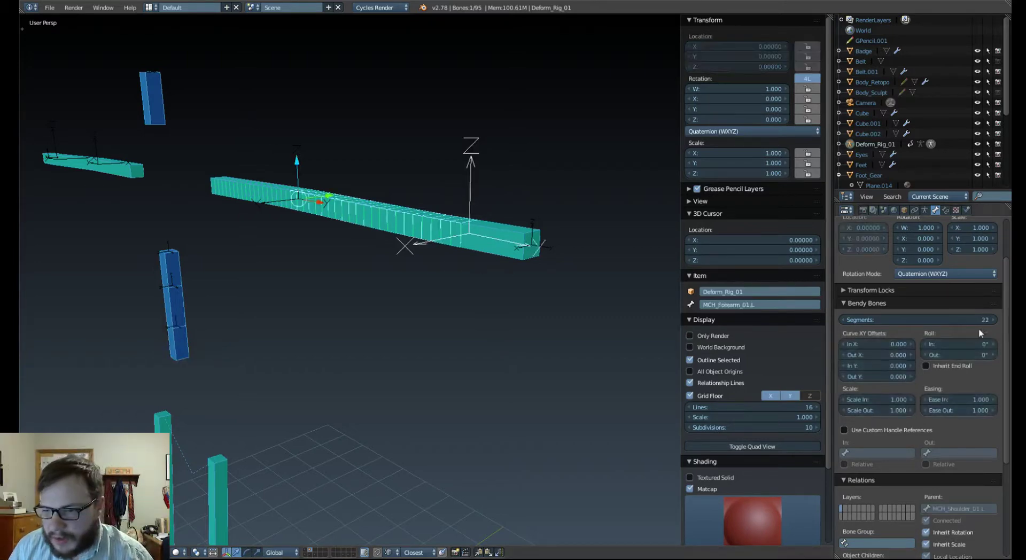
drag(981, 322, 801, 321)
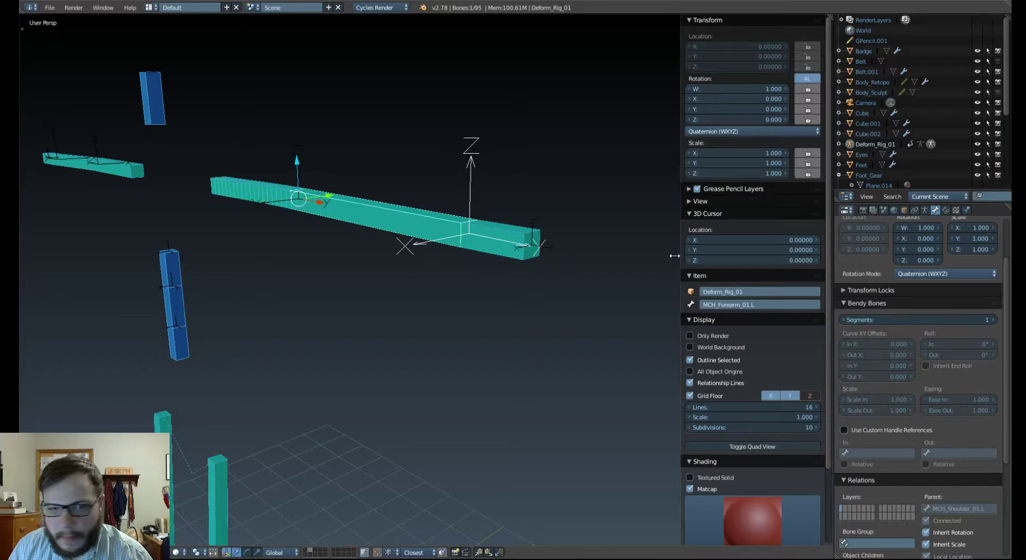
right_click(268, 207)
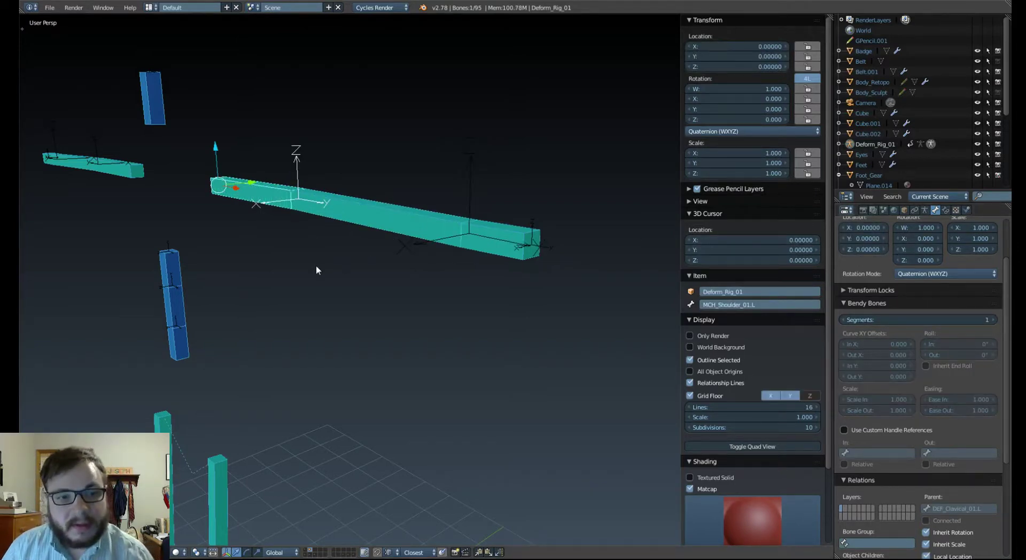
Display the armature's bones as Octahedral.
scroll(291, 228, up, 3)
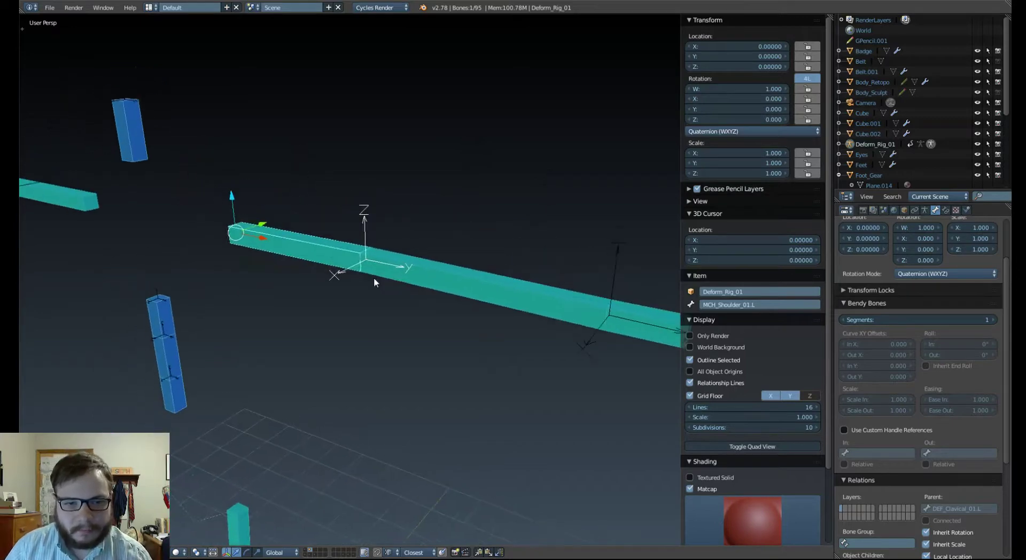
middle_drag(375, 281, 397, 279)
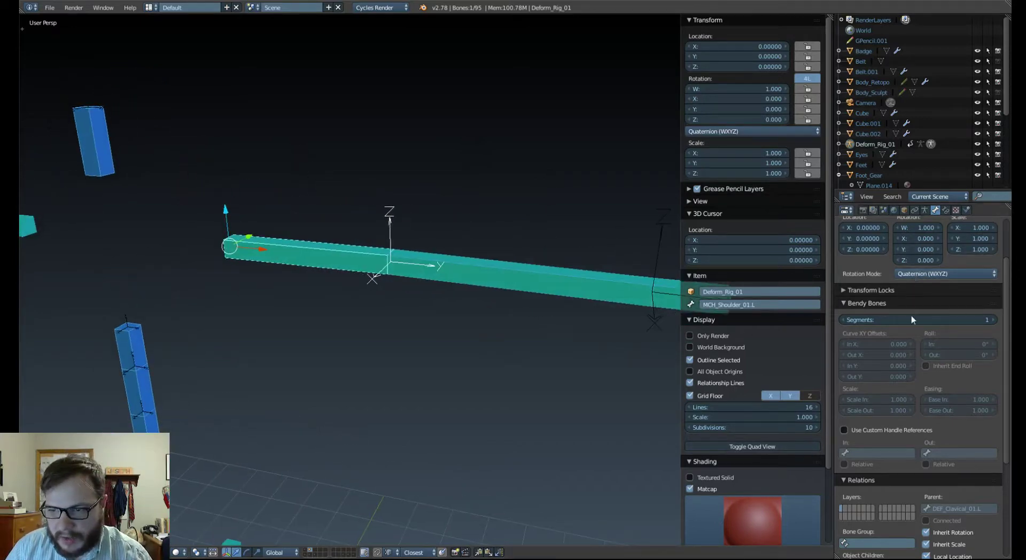
click(924, 210)
click(853, 363)
scroll(615, 288, down, 3)
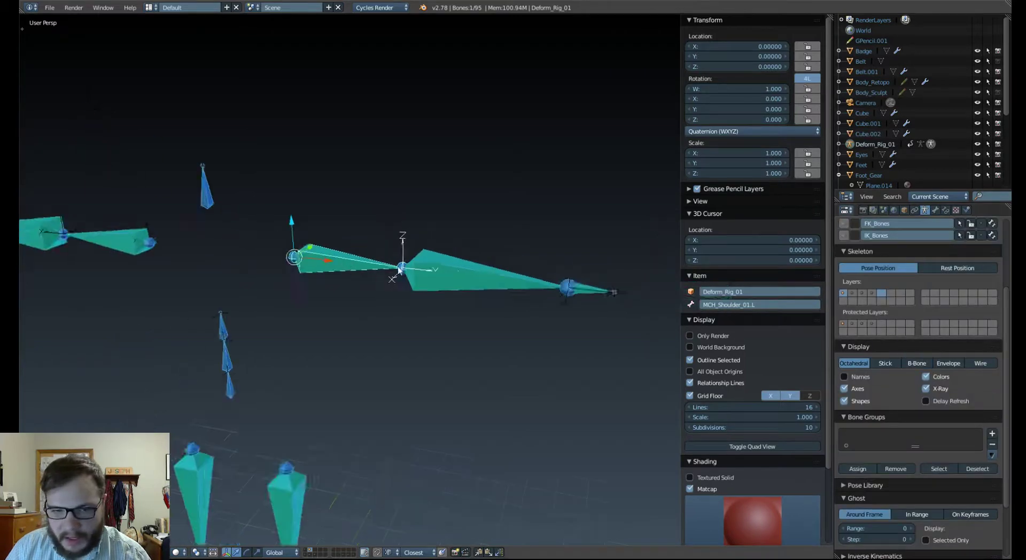
Switch to wireframe shading in the front orthographic view, framed on the left arm's MCH bones.
key(z)
key(KP_1)
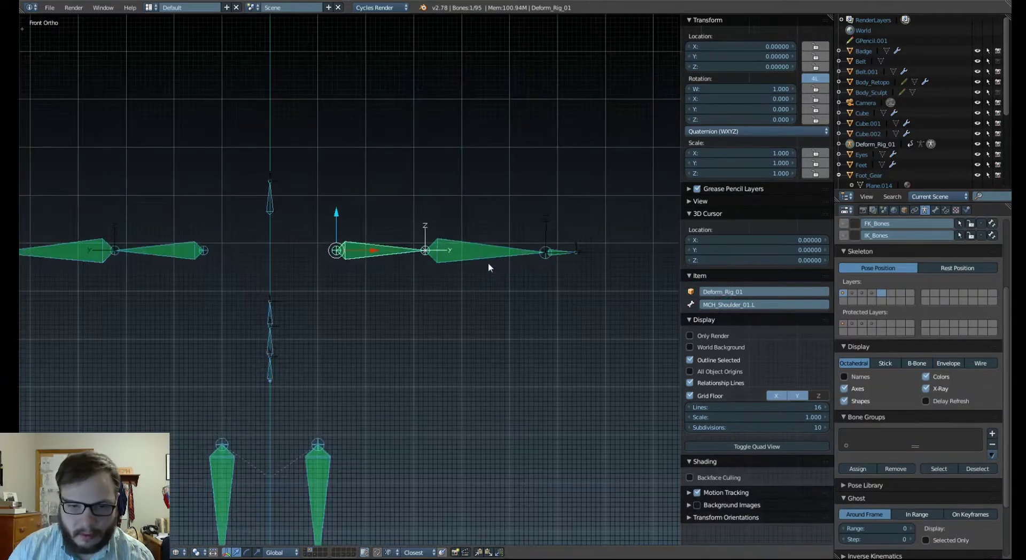
scroll(488, 262, up, 4)
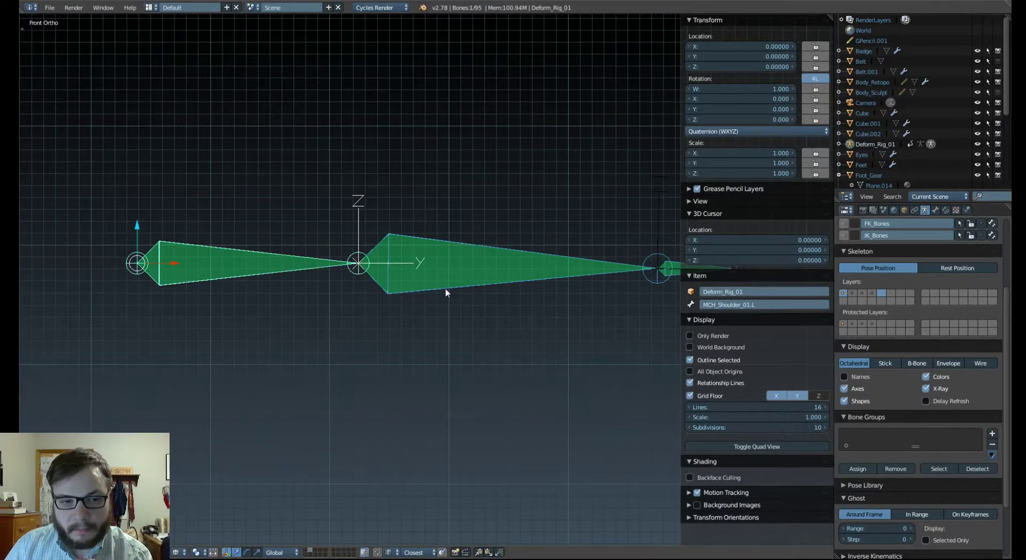
Compare the armature's bone display types: B-Bone, Octahedral, Stick, Envelope and Wire, finishing on B-Bone.
click(917, 364)
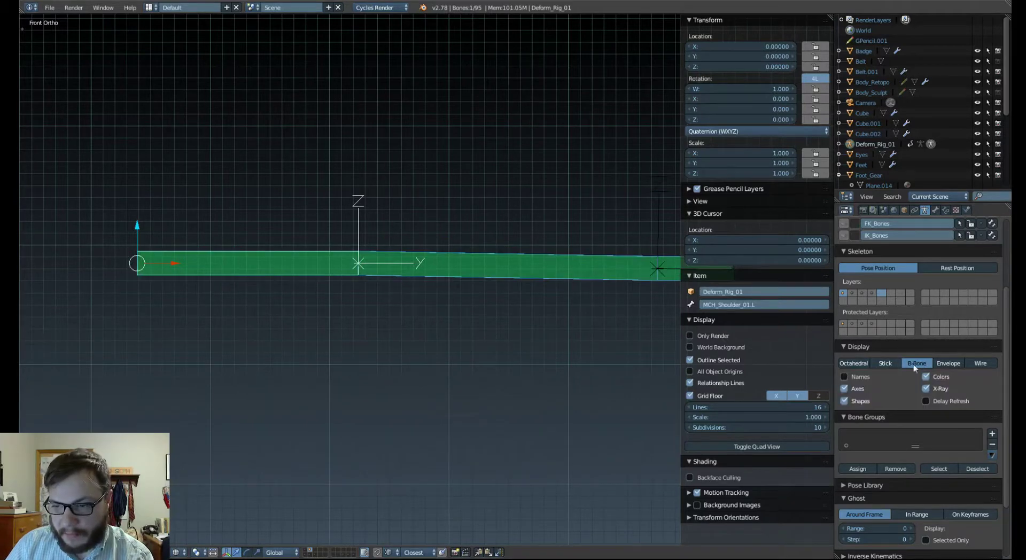
click(854, 363)
click(934, 210)
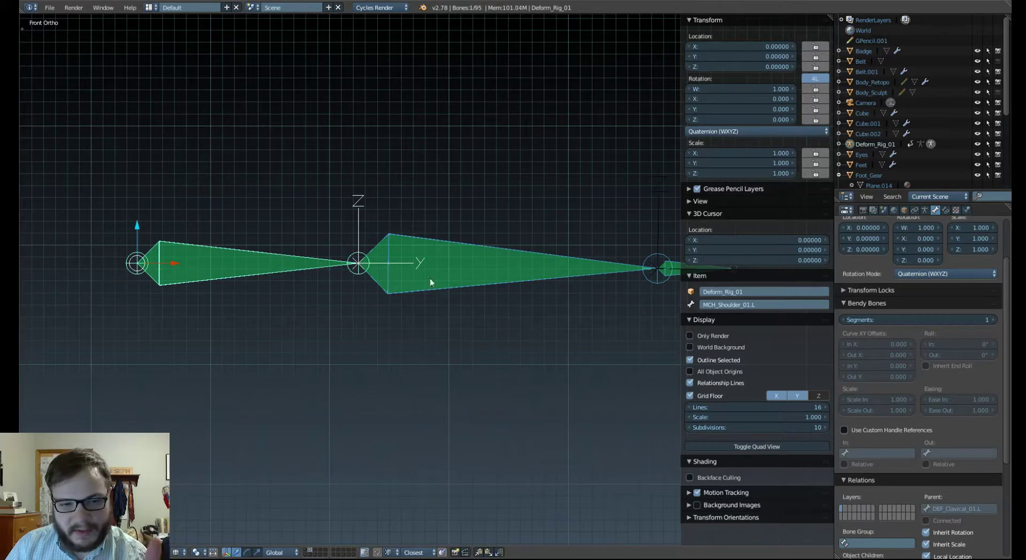
click(925, 211)
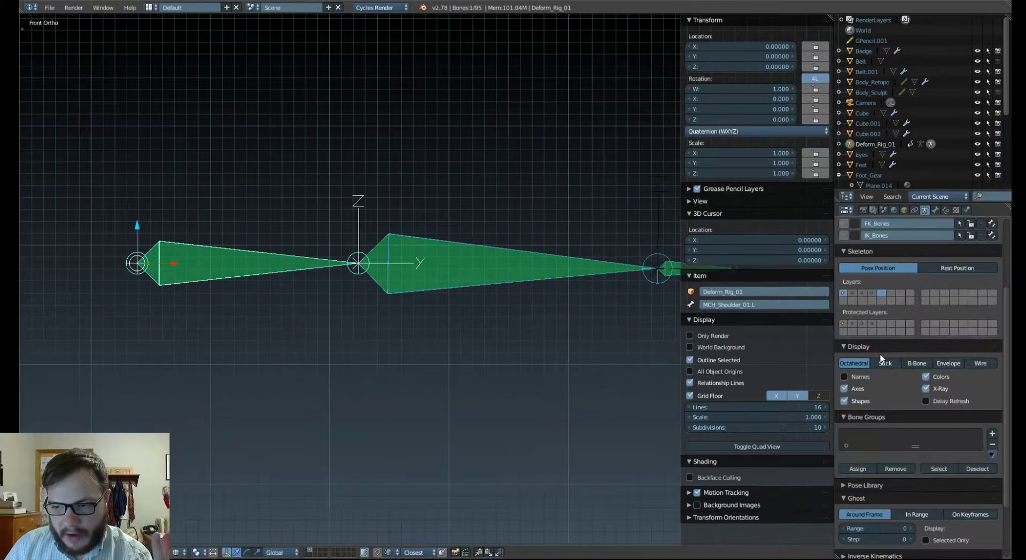
click(883, 360)
click(947, 363)
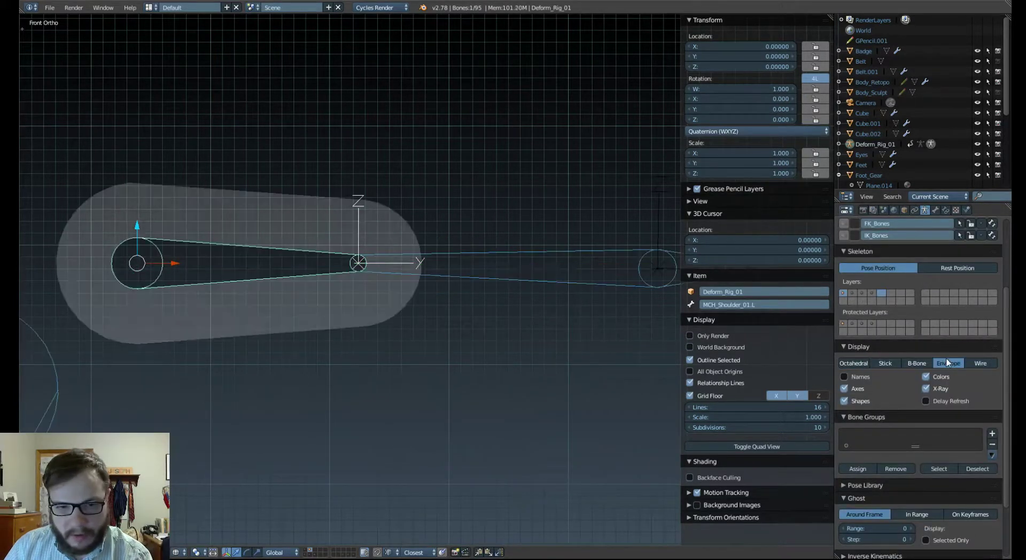
click(982, 364)
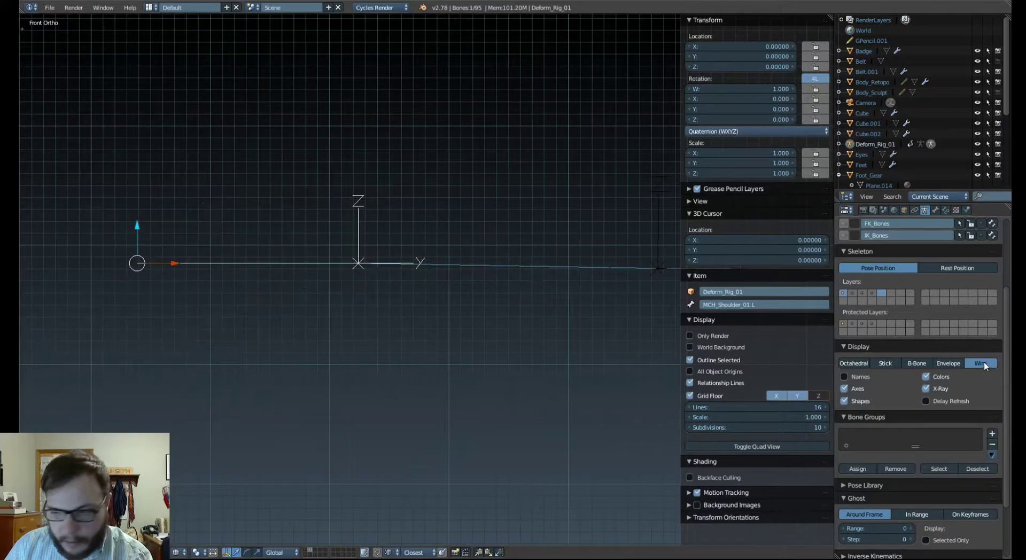
click(918, 364)
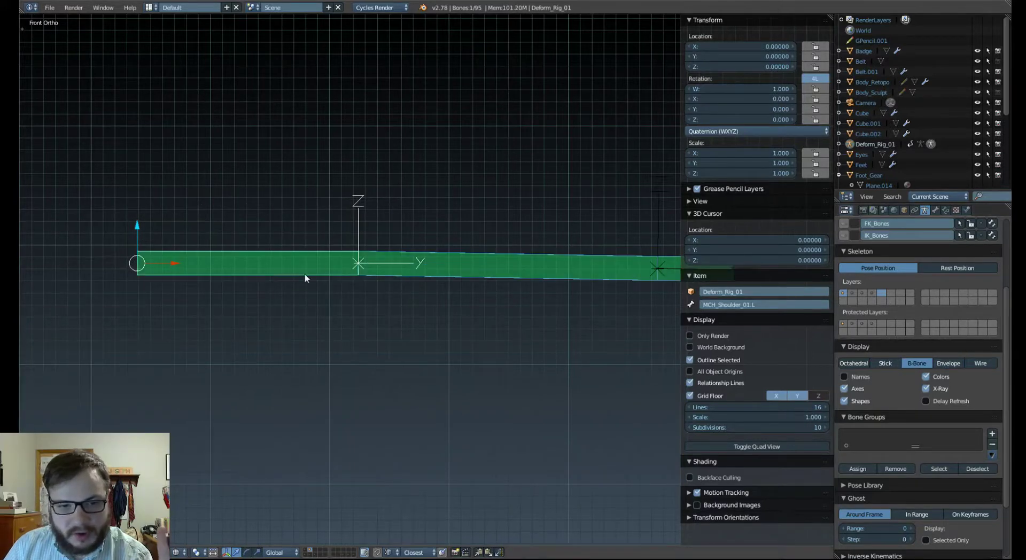
Try 5 Bendy Bones segments on MCH_Shoulder_01.L, then restore a single segment.
middle_drag(357, 237, 321, 278)
click(946, 211)
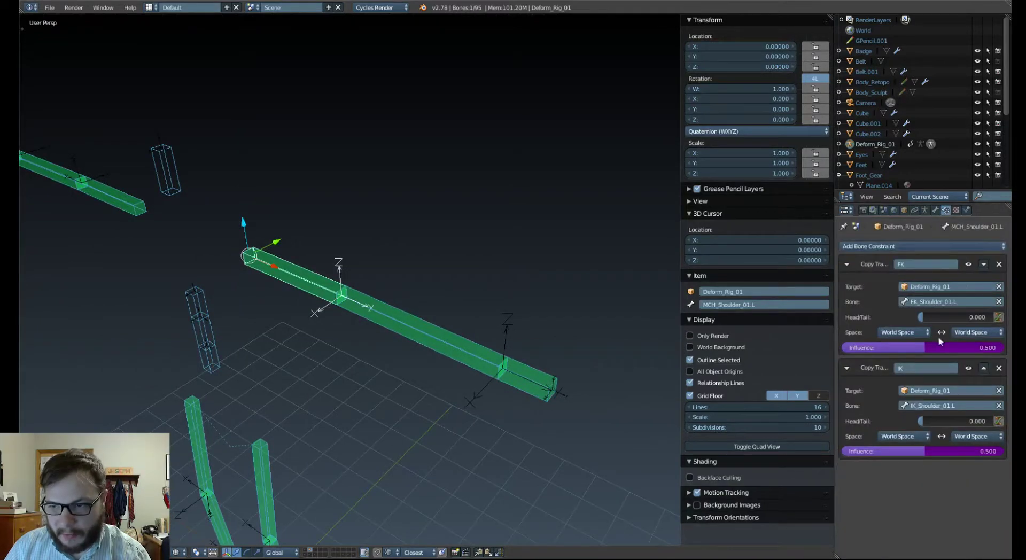
click(934, 211)
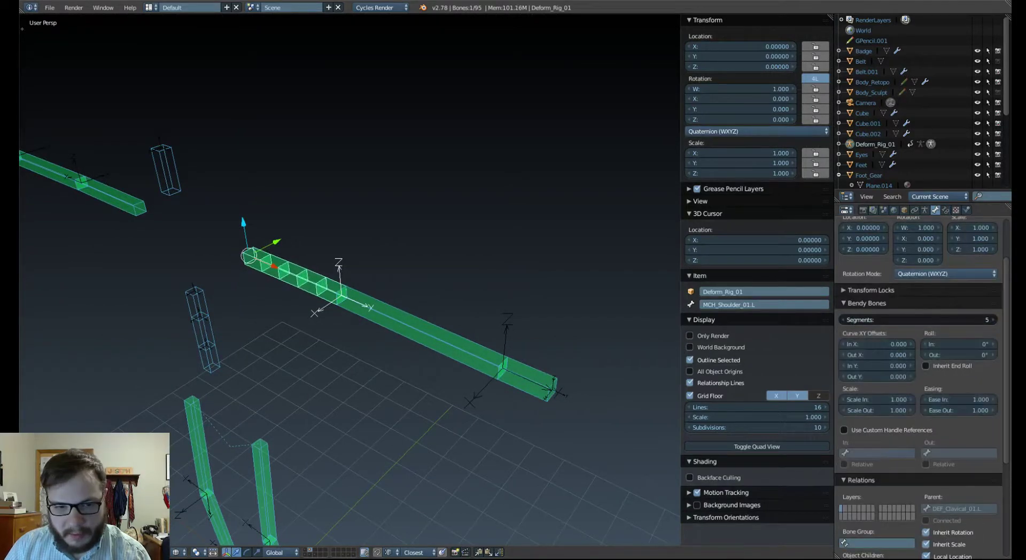
click(925, 210)
middle_drag(277, 270, 423, 289)
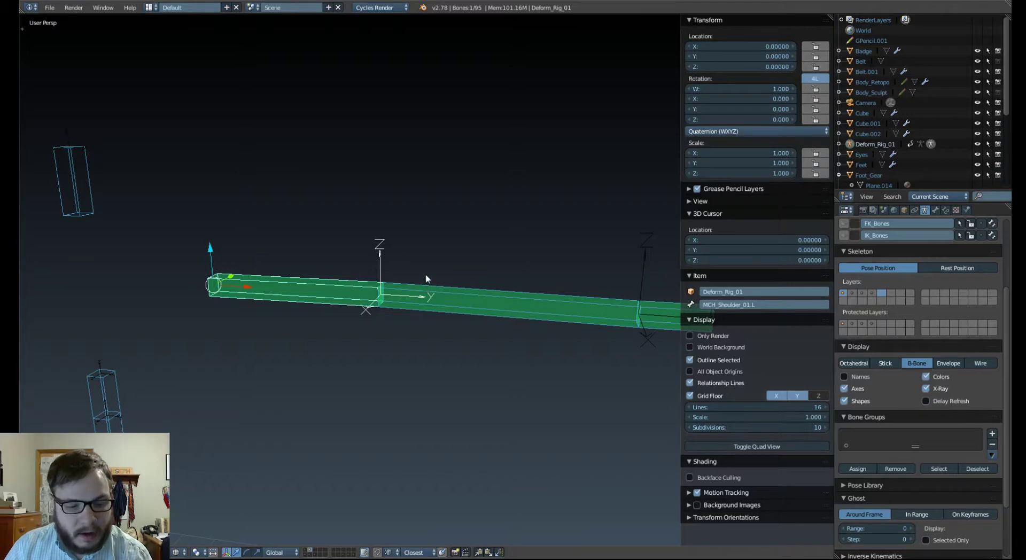
Select the left arm's MCH shoulder, forearm and hand bones in Edit Mode and enable X-Axis Mirror.
key(Tab)
click(499, 289)
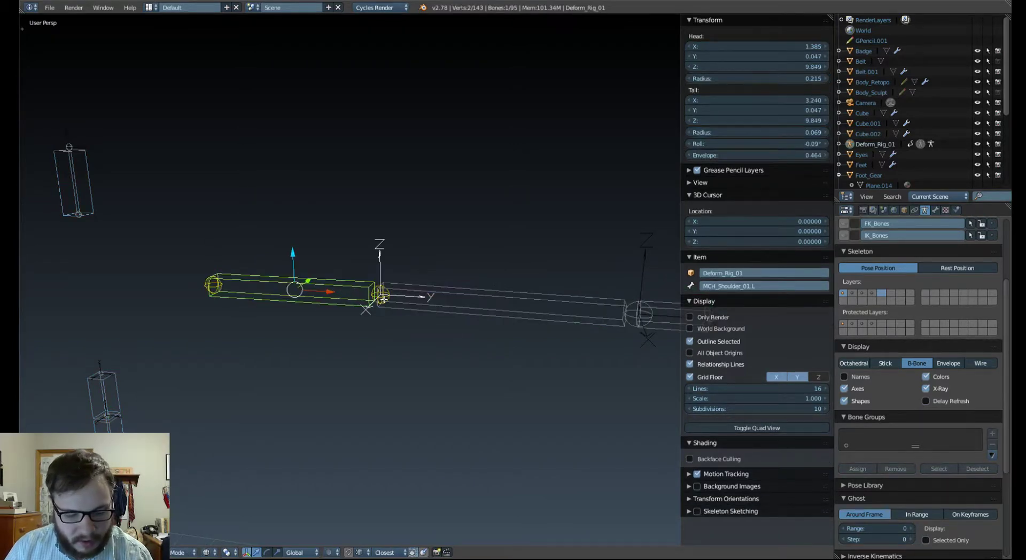
scroll(484, 309, down, 2)
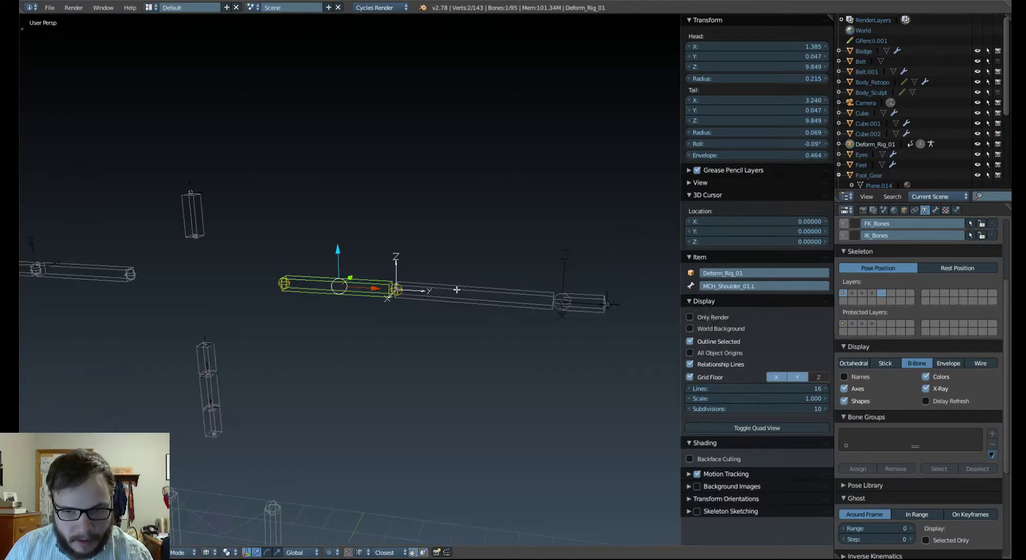
shift+right_click(475, 288)
shift+right_click(597, 301)
middle_drag(253, 298, 319, 241)
key(t)
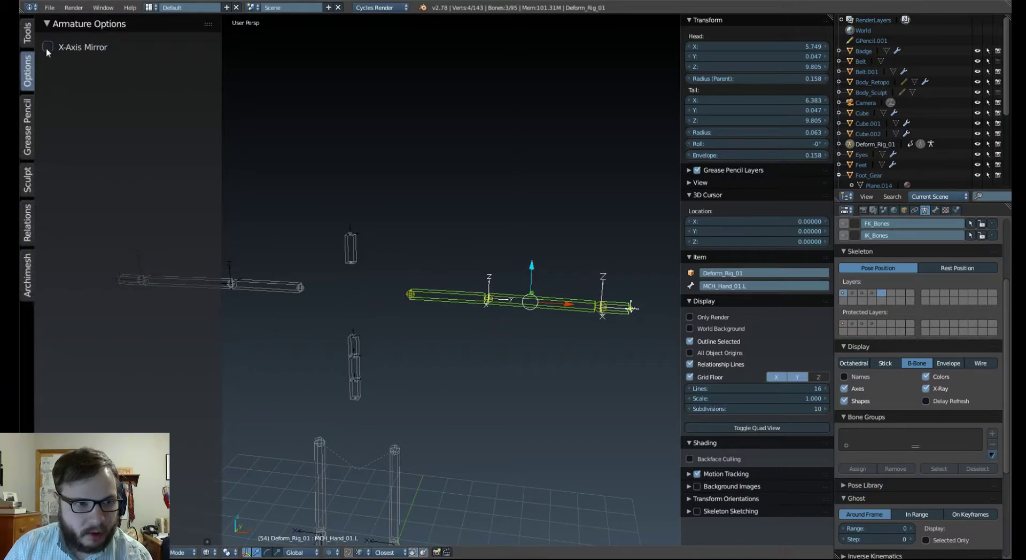
key(t)
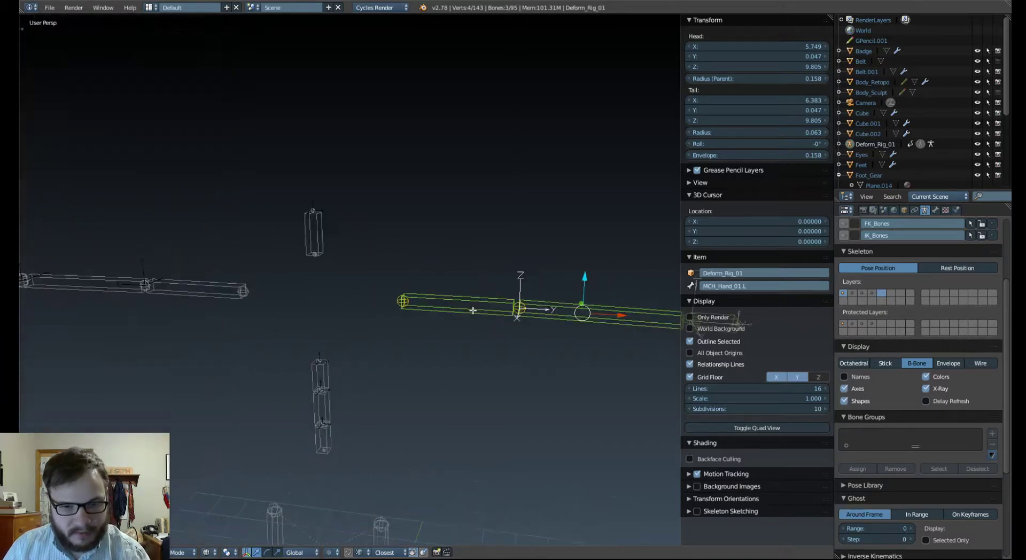
middle_drag(535, 317, 433, 311)
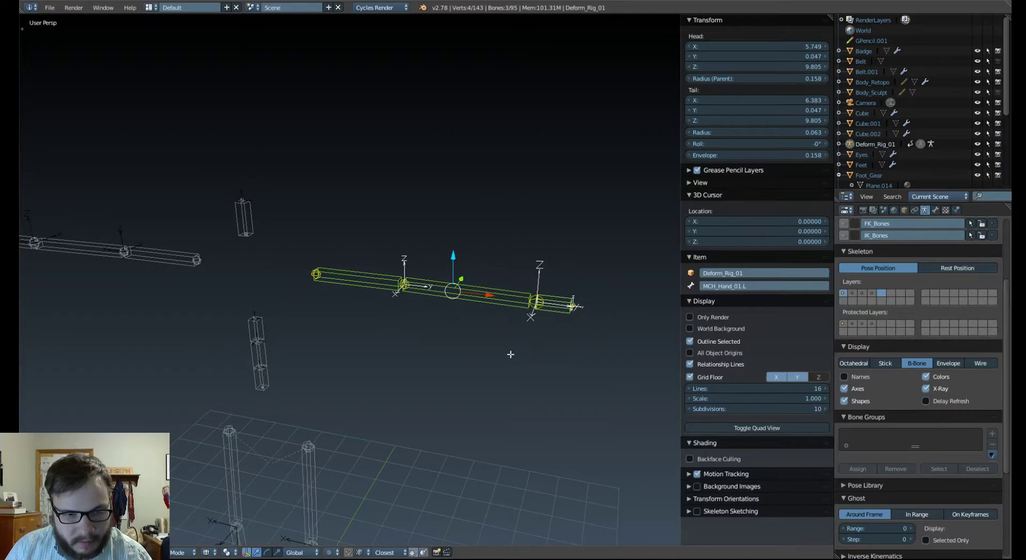
Try enlarging the B-Bone display thickness of the selected MCH arm bones, then undo the change.
key(r)
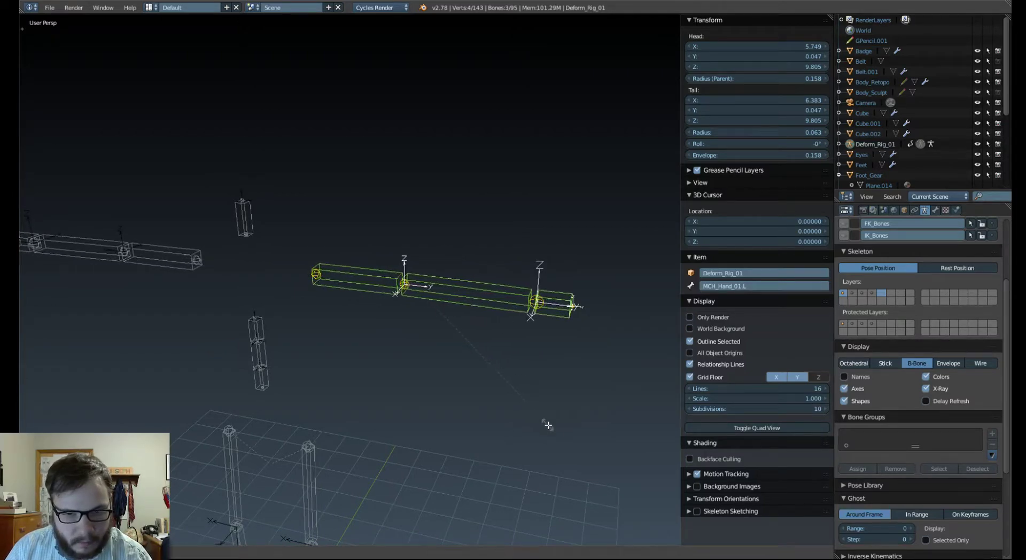
click(573, 456)
middle_drag(563, 435, 537, 401)
scroll(403, 335, up, 4)
mouse_move(403, 334)
middle_down()
mouse_move(467, 322)
mouse_move(390, 327)
middle_up()
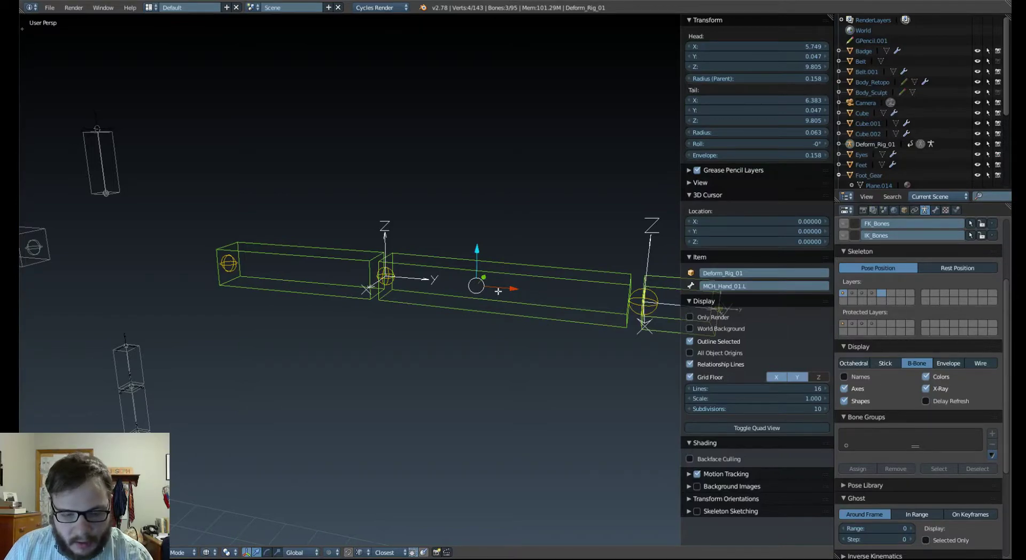
key(ctrl+z)
scroll(534, 285, down, 2)
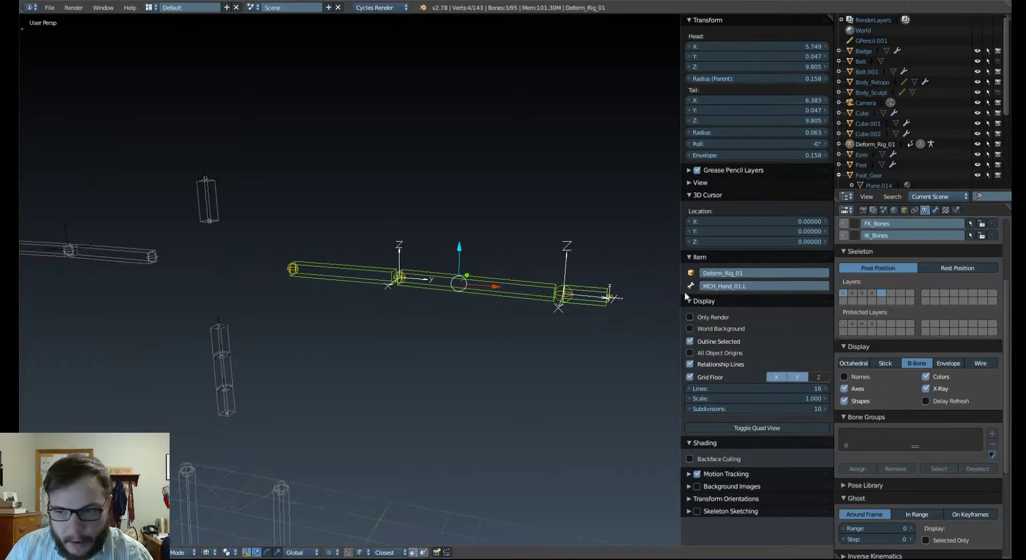
scroll(423, 280, up, 2)
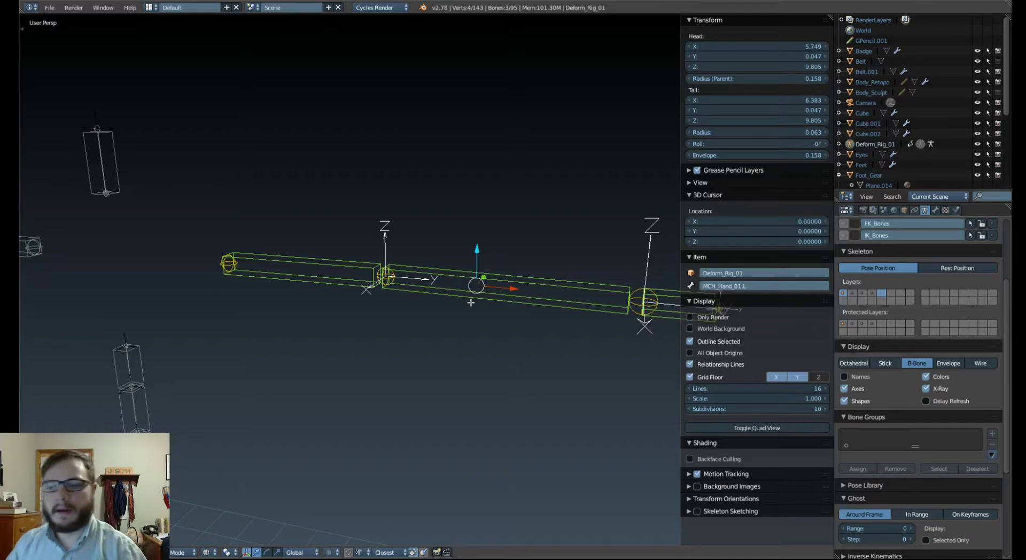
Display the bones as Octahedral again and show the rig in the front orthographic view.
click(853, 362)
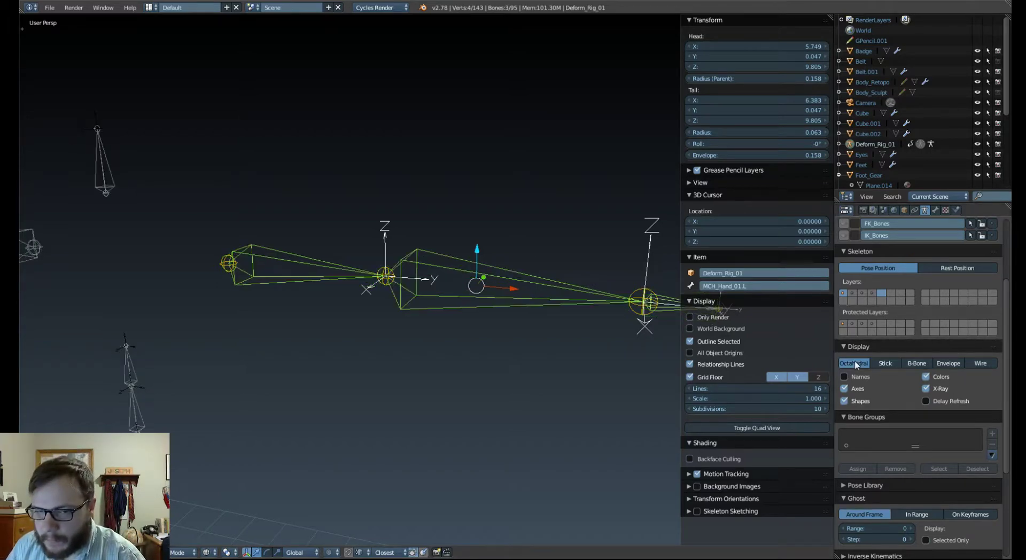
key(KP_1)
scroll(380, 233, down, 1)
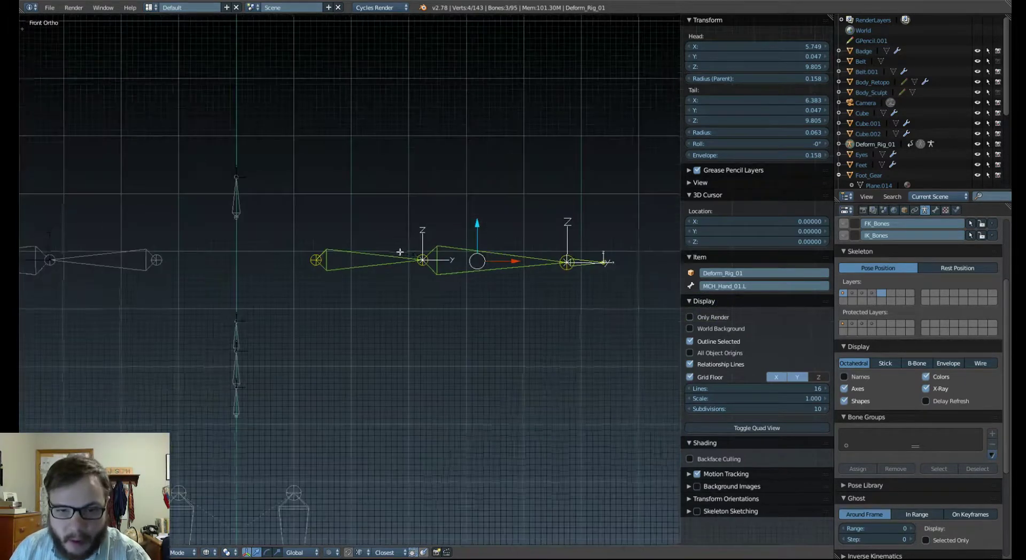
Turn off X-Axis Mirror and snap the 3D cursor to the head of MCH_Shoulder_01.L.
right_click(319, 261)
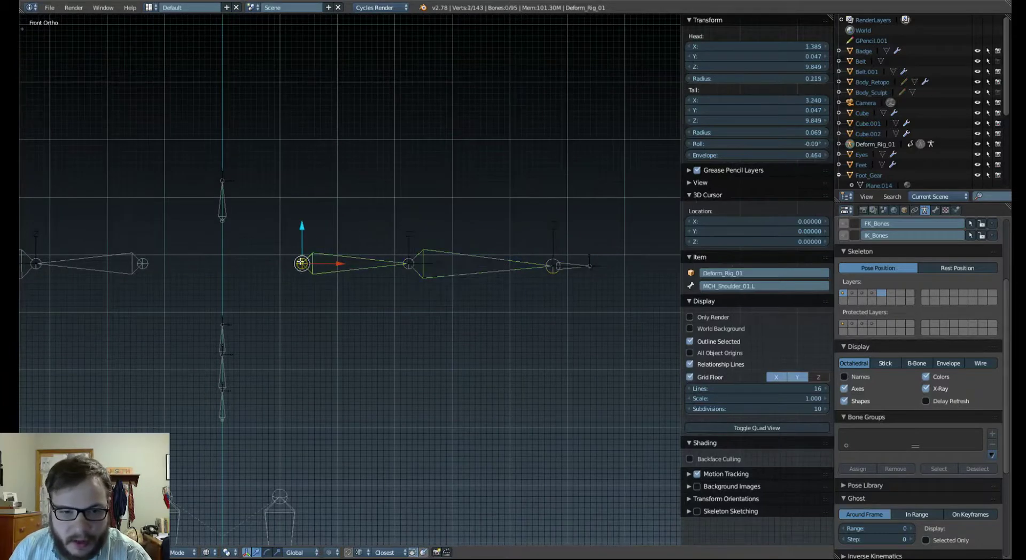
key(t)
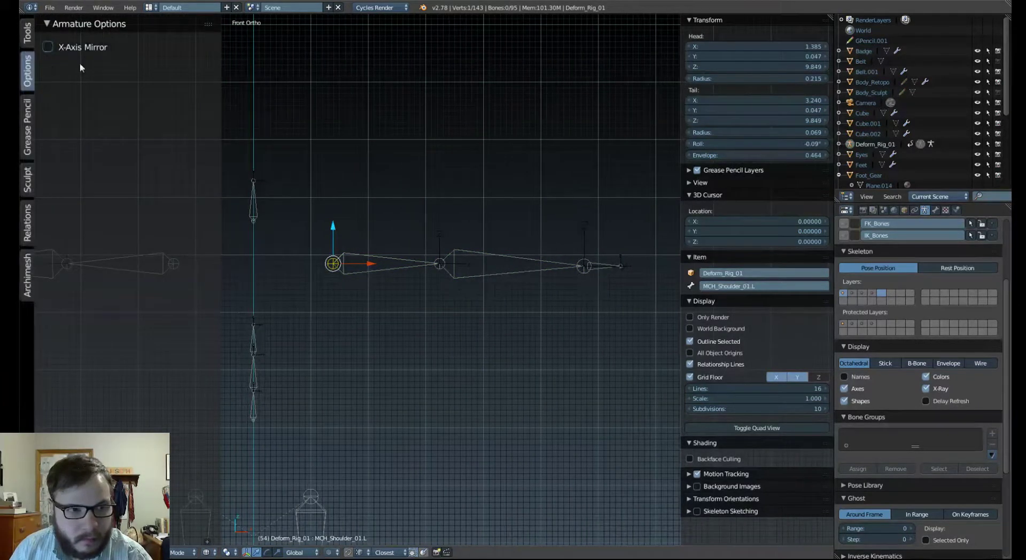
key(t)
scroll(362, 281, up, 2)
shift+middle_drag(362, 281, 350, 284)
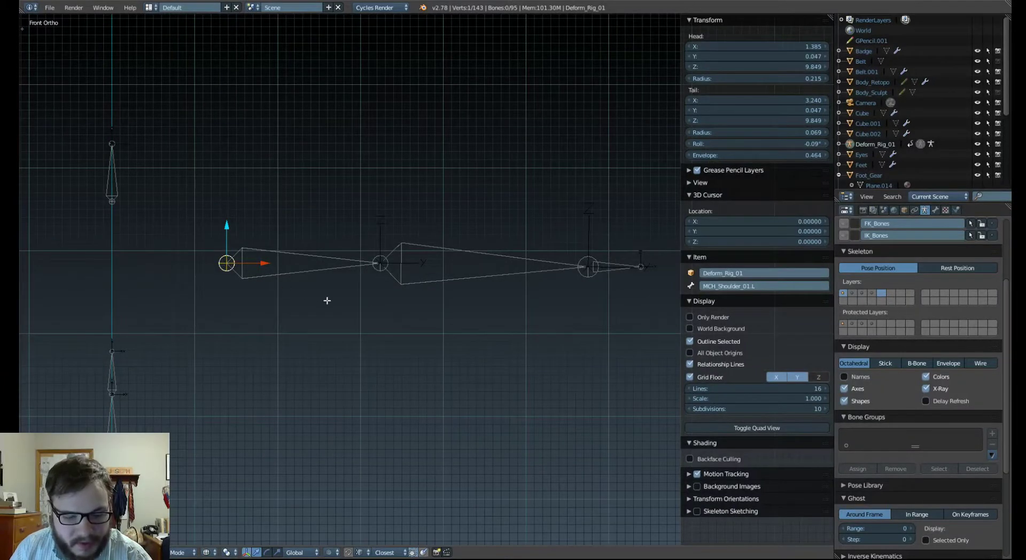
key(shift+s)
click(289, 347)
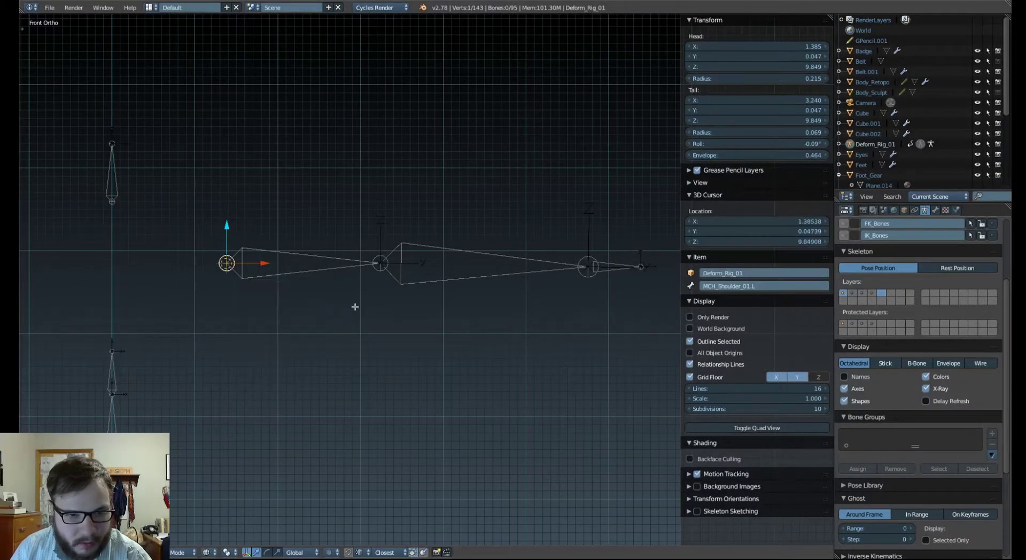
Add a new bone at the 3D cursor and snap its tip to the elbow joint of the left arm.
key(shift+a)
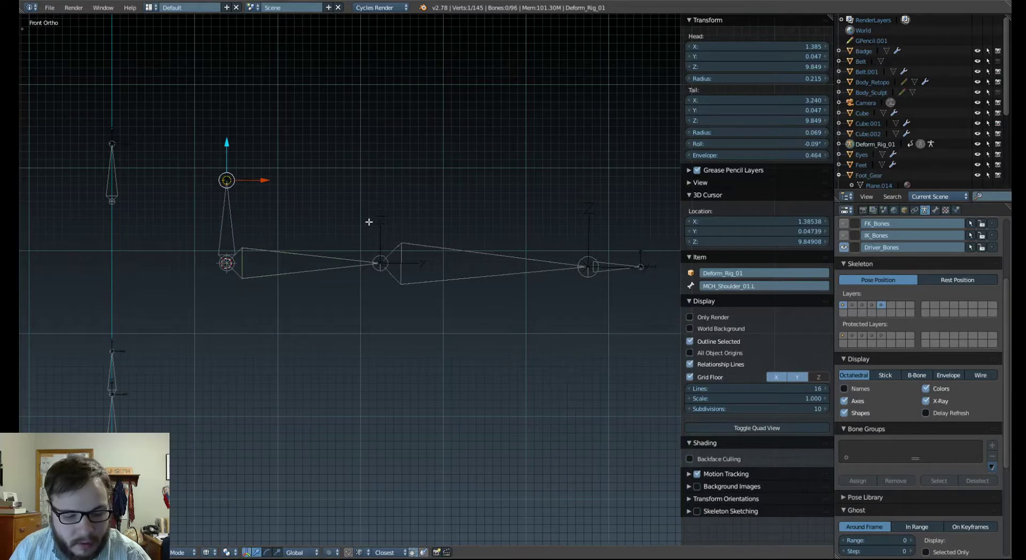
key(ctrl+shift+Tab)
click(449, 222)
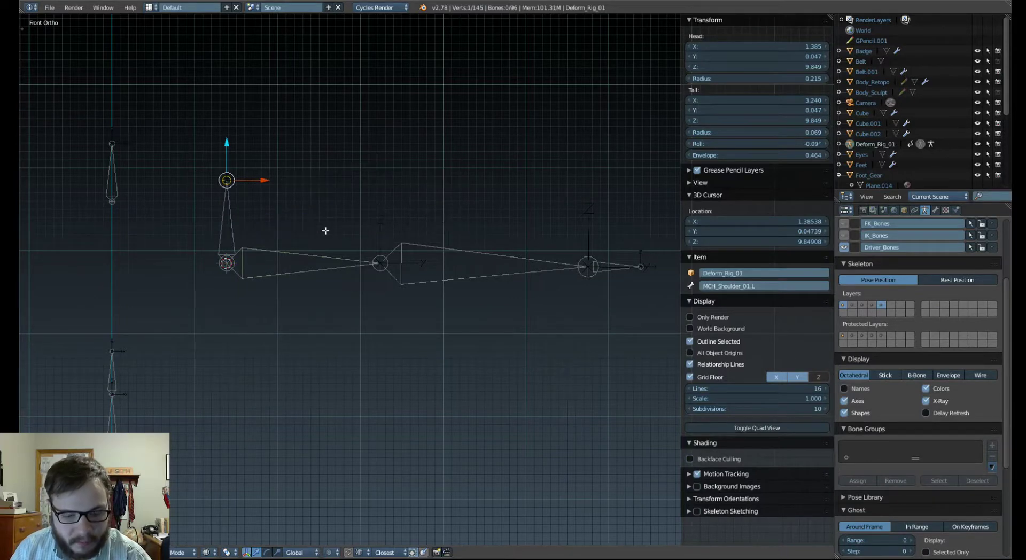
key(g)
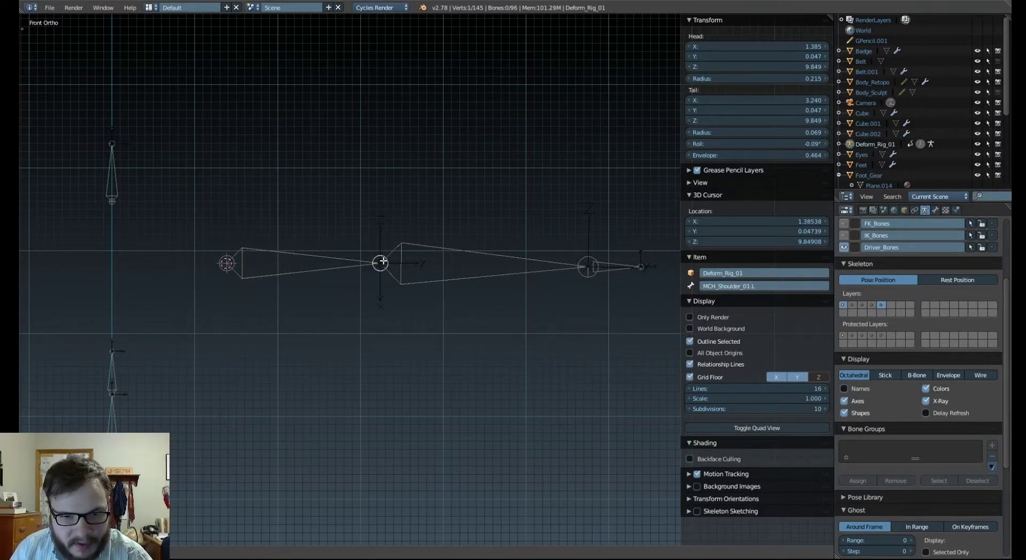
click(382, 260)
Extrude two more bones from the new bone's tip, snapping their ends to the wrist joint and the hand bone's tip.
key(e)
click(519, 216)
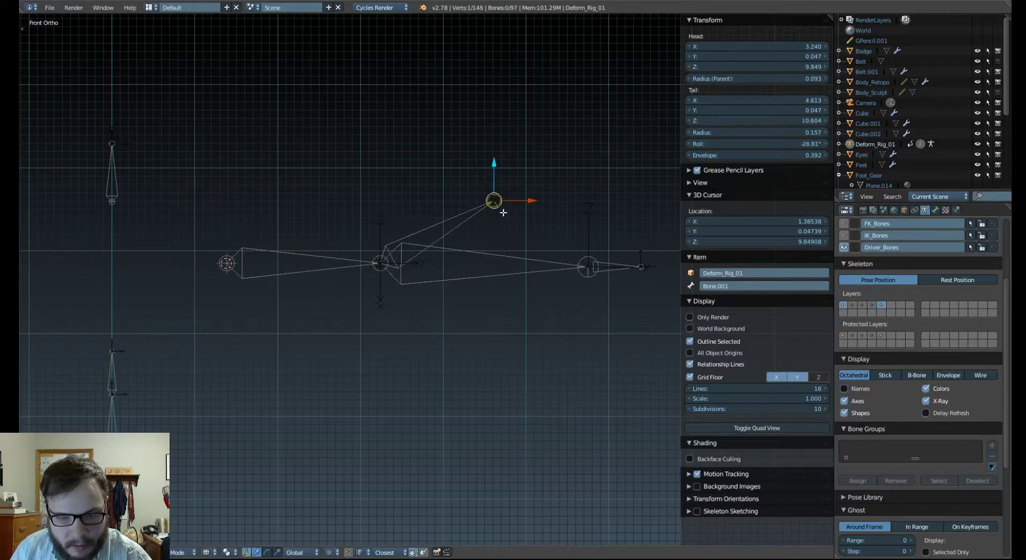
key(g)
click(589, 271)
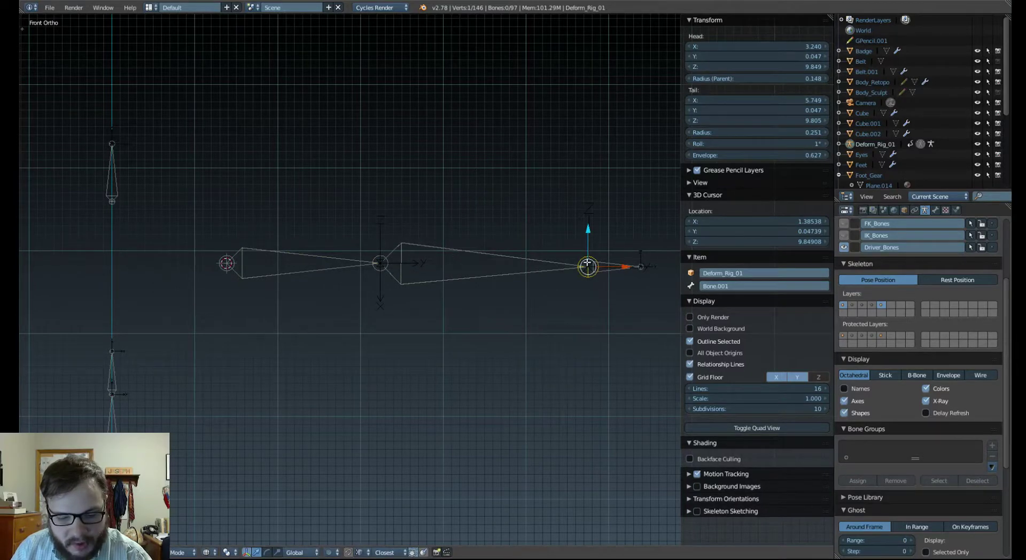
key(e)
click(638, 266)
scroll(567, 226, down, 3)
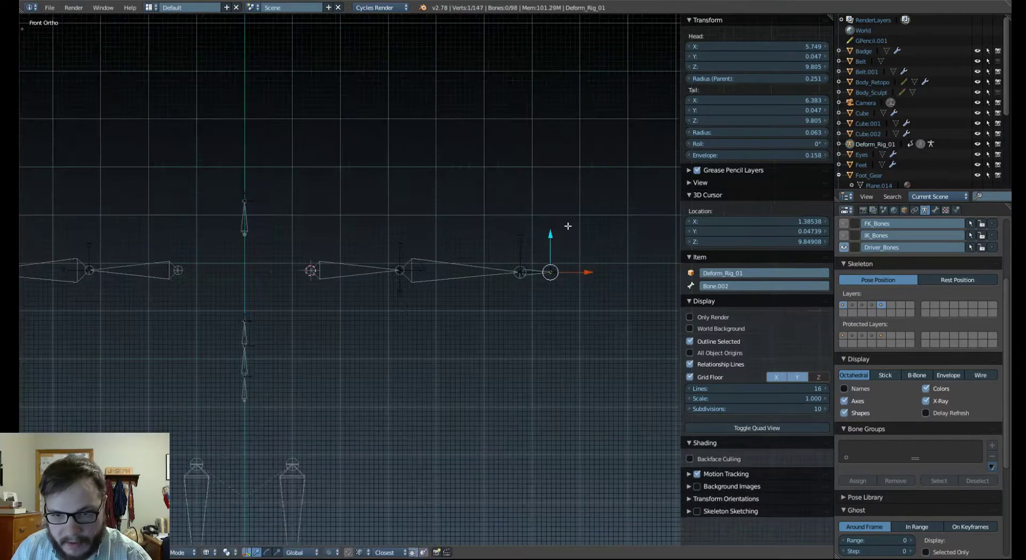
scroll(568, 226, up, 3)
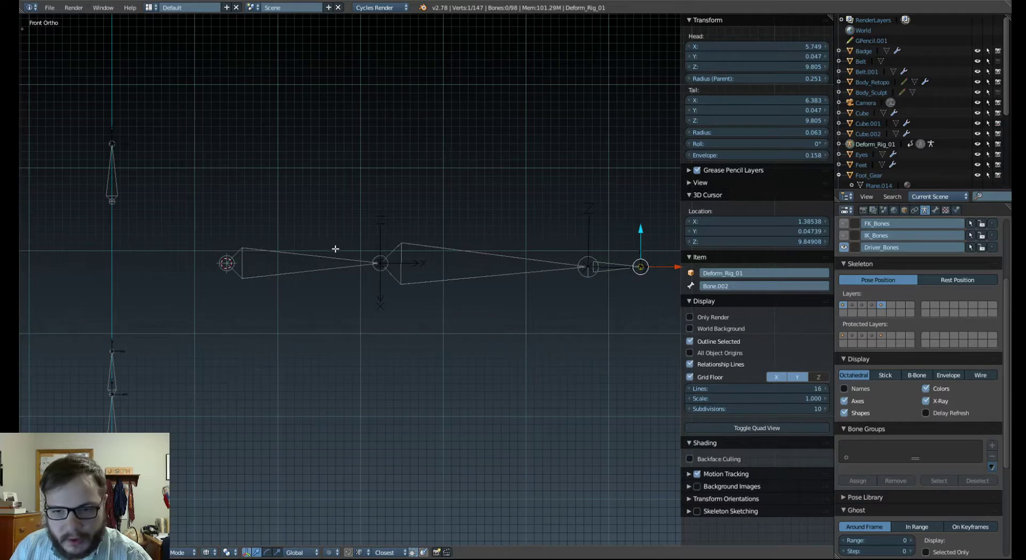
Select the left arm's three-bone MCH chain starting at MCH_Shoulder_01.L in Edit Mode.
key(Tab)
click(335, 300)
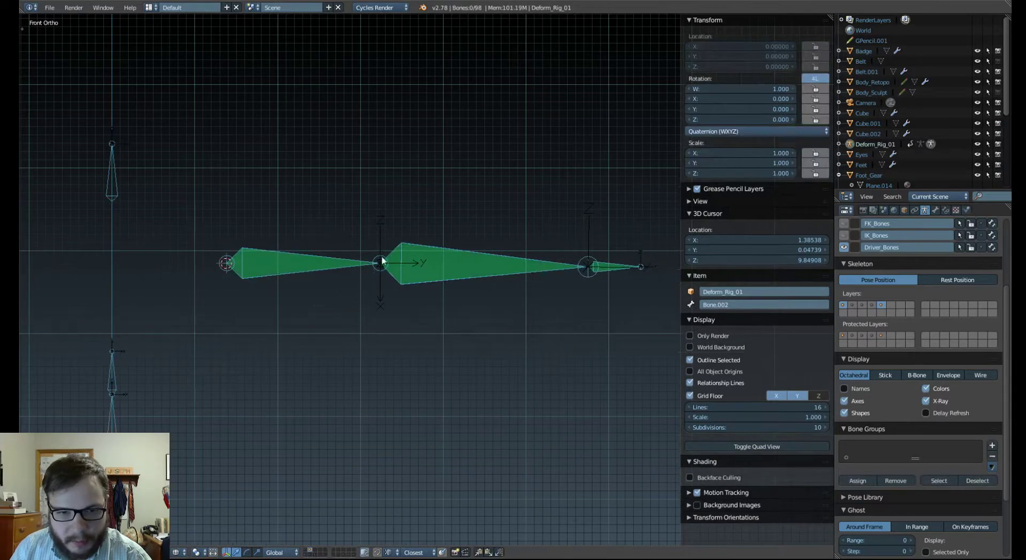
right_click(313, 260)
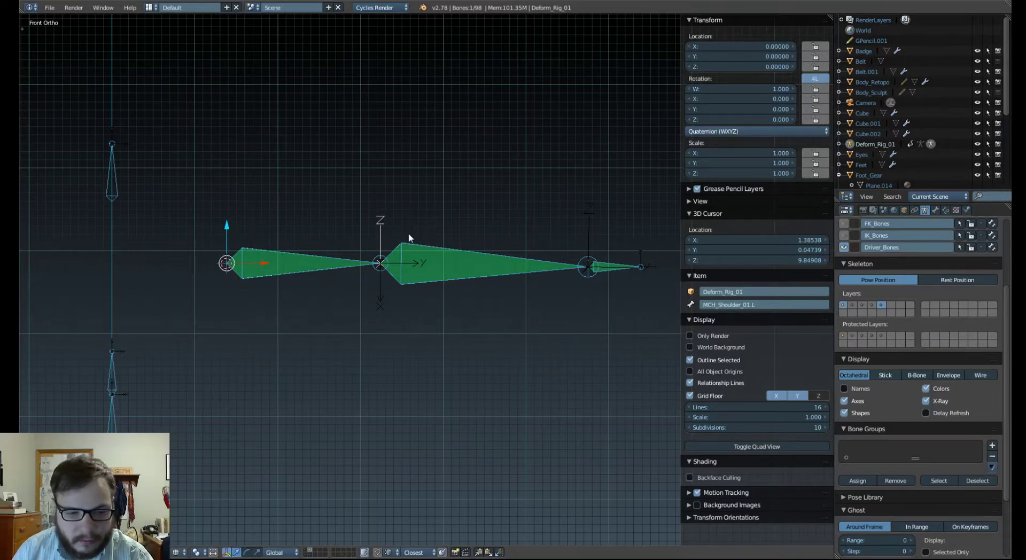
key(Tab)
click(302, 250)
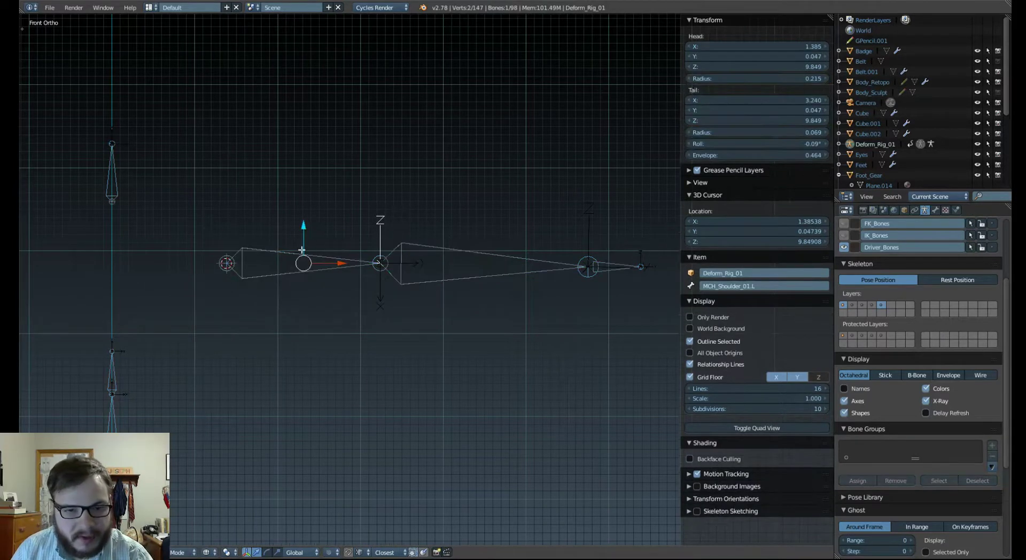
right_click(301, 253)
right_click(302, 254)
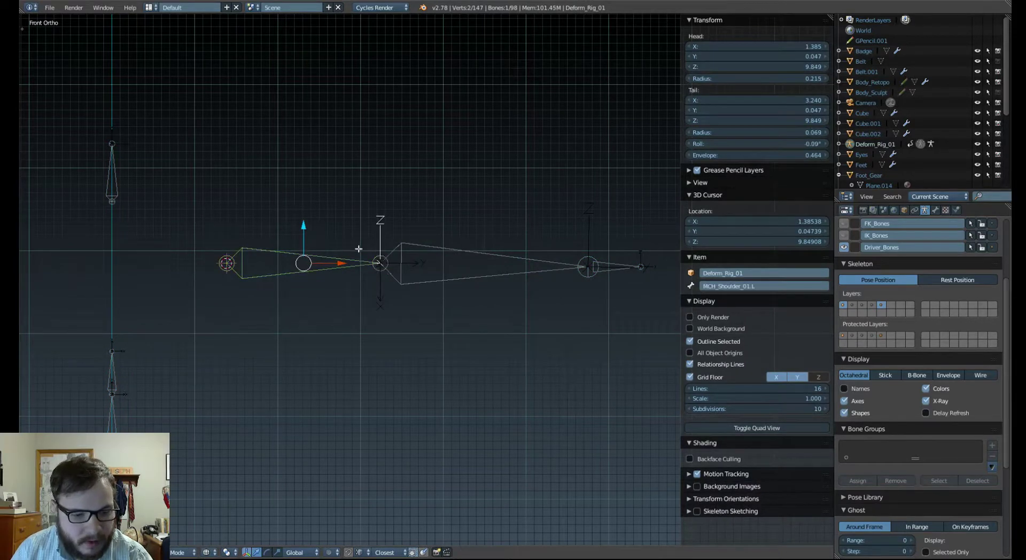
shift+right_click(379, 249)
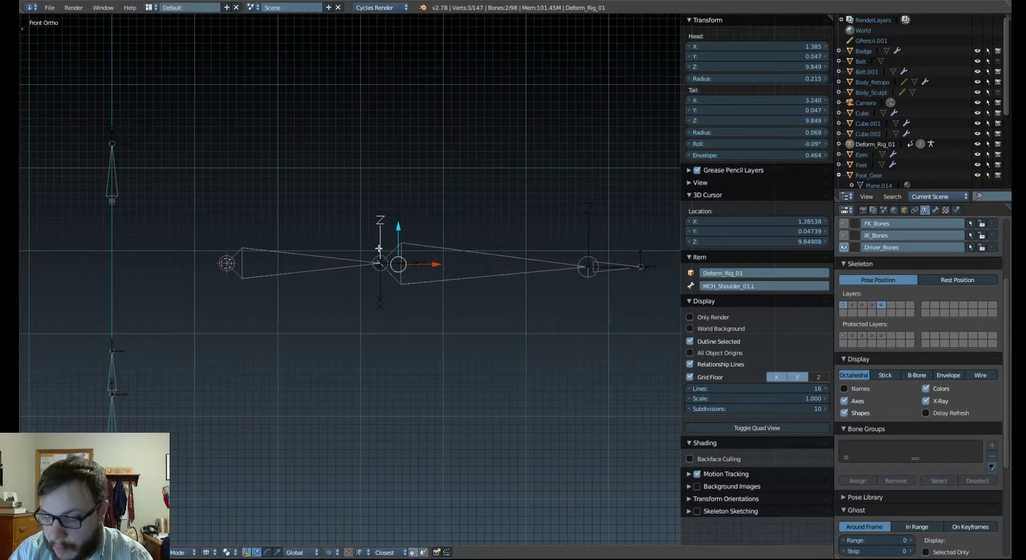
shift+right_click(379, 248)
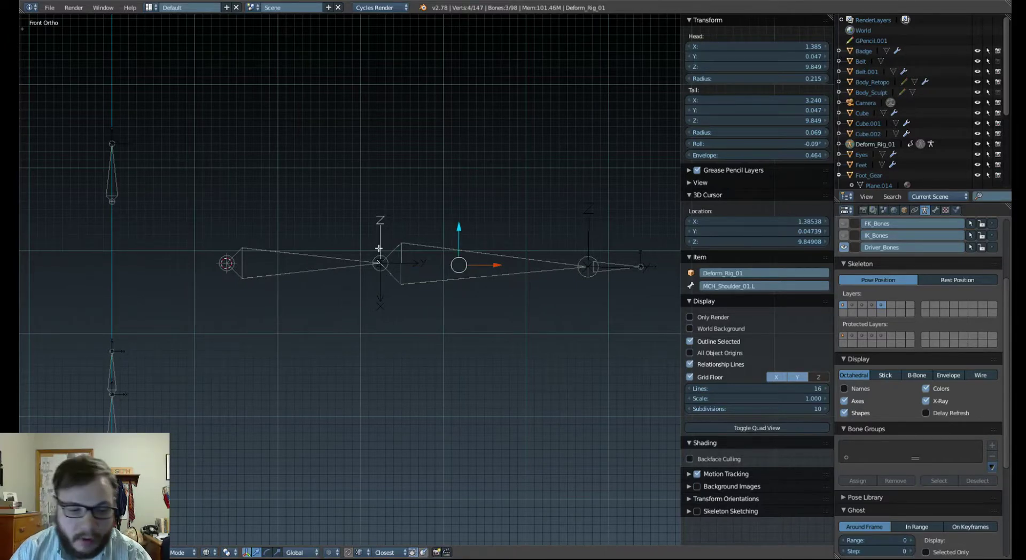
Display the armature as B-Bones and enlarge the display thickness of the left arm's three selected MCH bones.
middle_drag(504, 343, 411, 341)
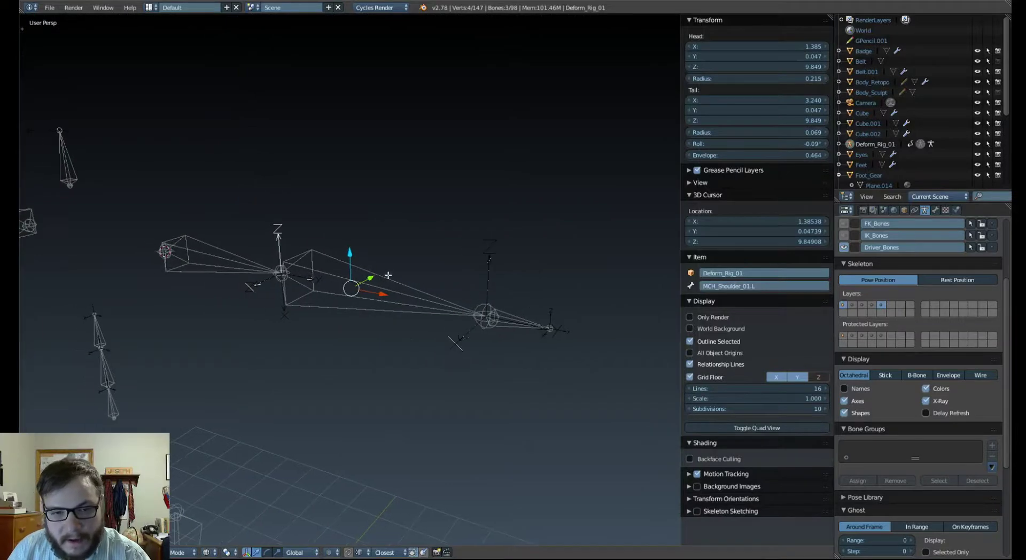
click(916, 375)
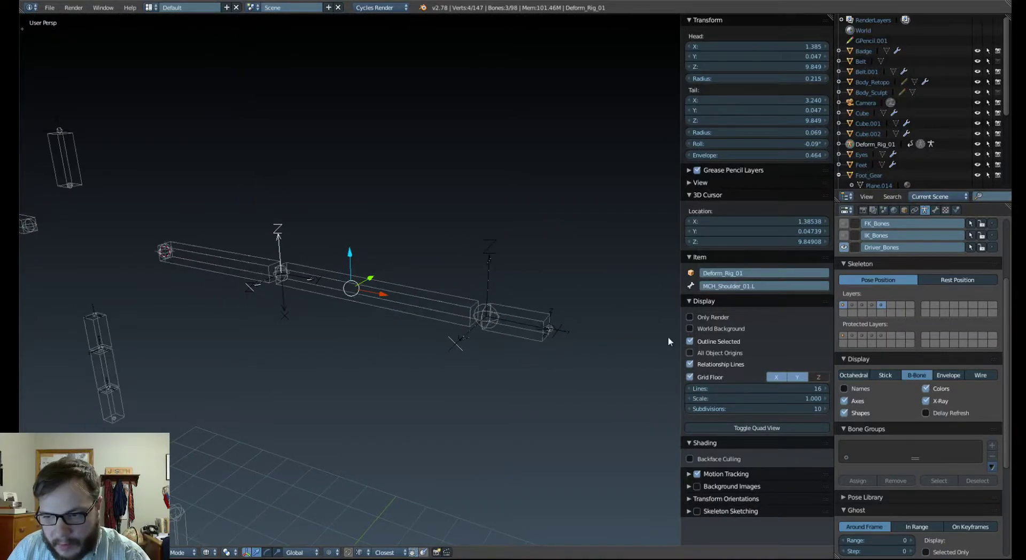
key(ctrl+shift+s)
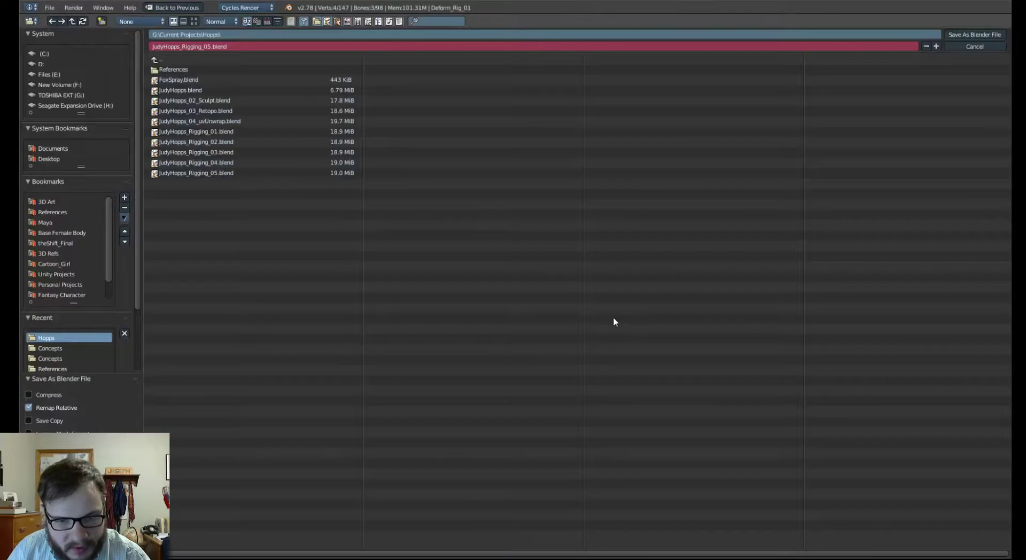
click(970, 47)
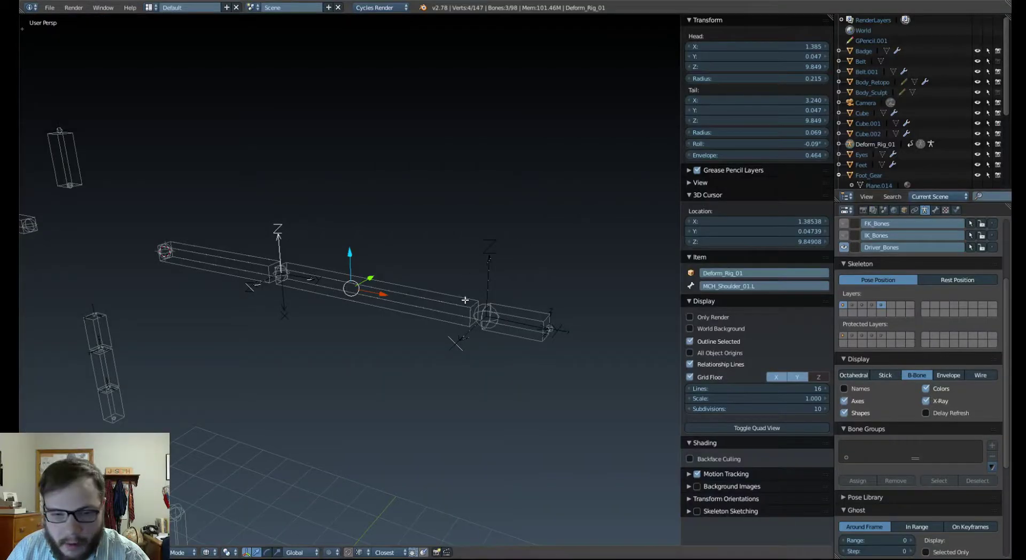
key(ctrl+alt+s)
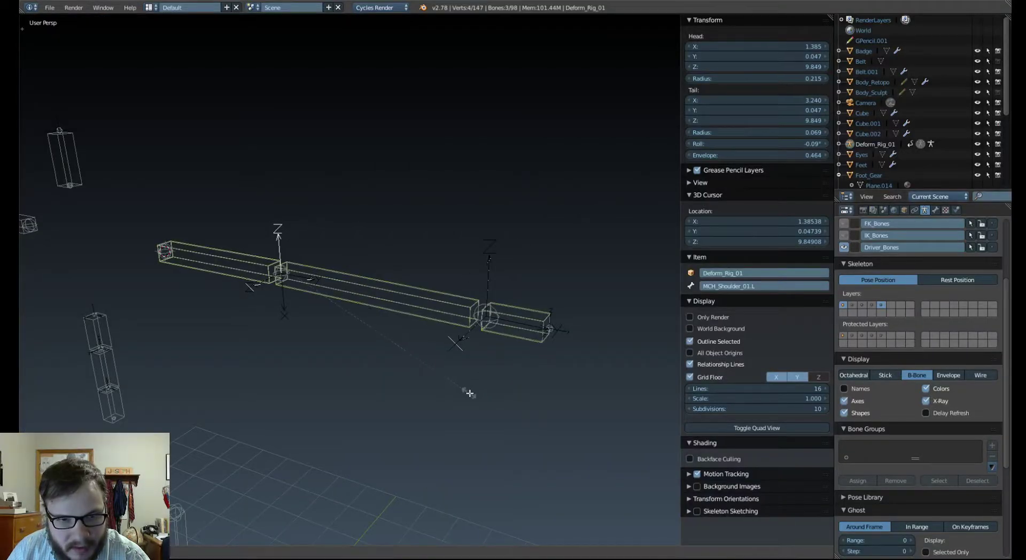
click(519, 438)
middle_drag(518, 438, 364, 339)
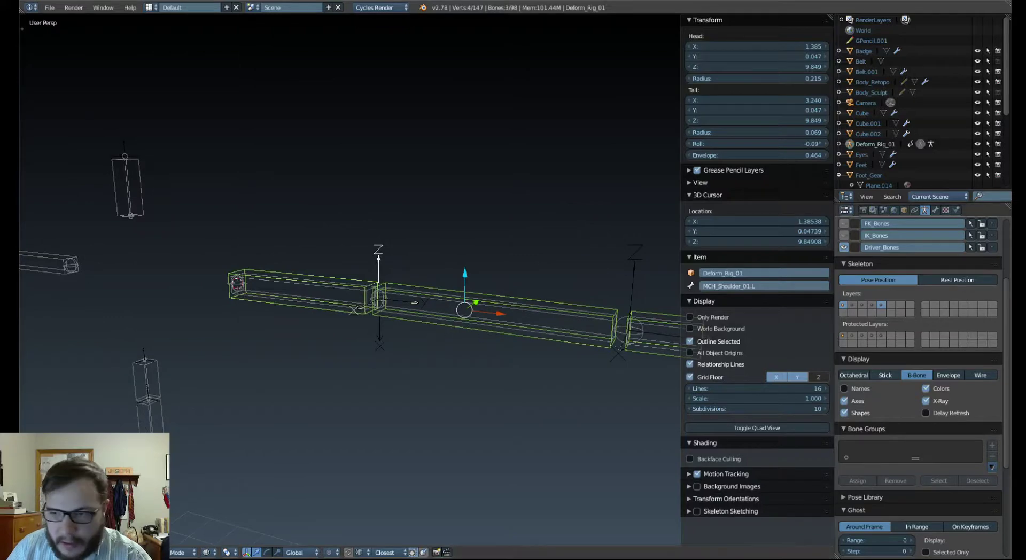
Show the IK_Bones layer and scale the B-Bone thickness of the IK_Shoulder_01.L chain to be larger than the MCH bones.
scroll(852, 251, up, 4)
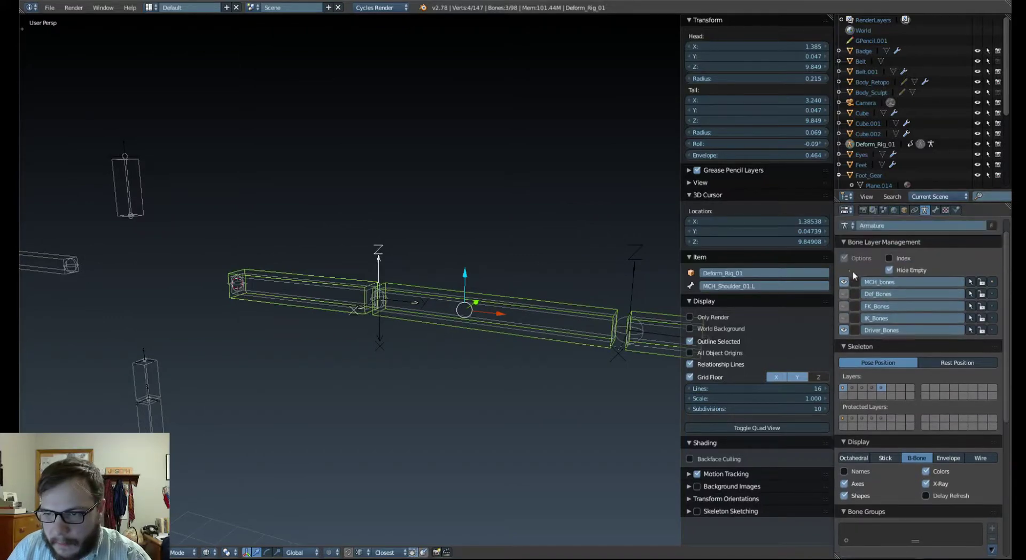
click(843, 318)
right_click(286, 300)
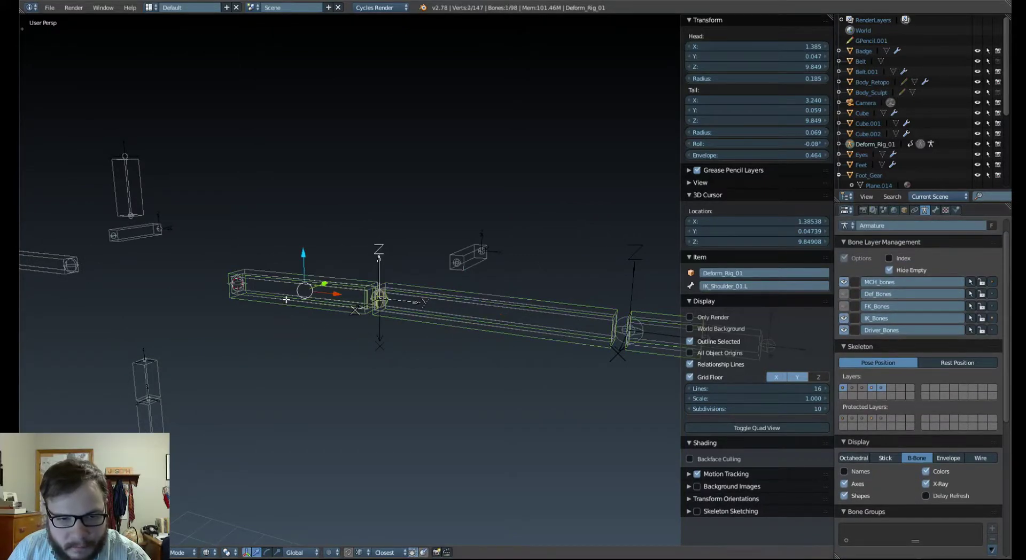
key(l)
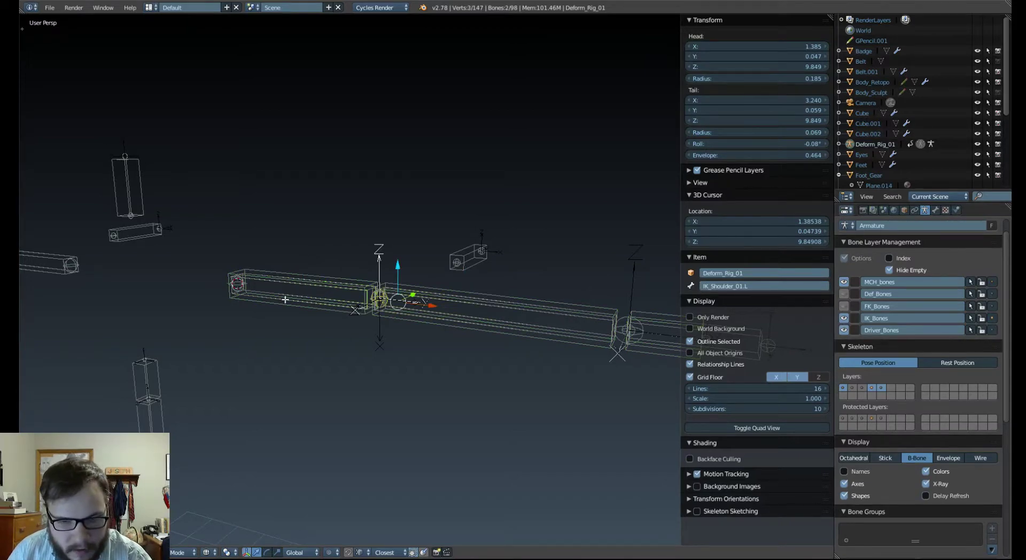
key(ctrl+alt+s)
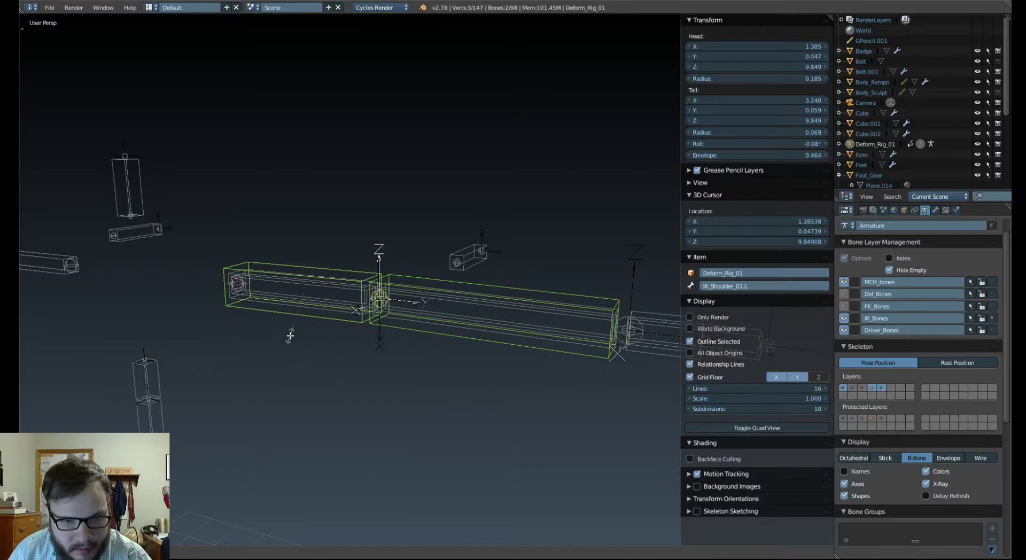
click(290, 335)
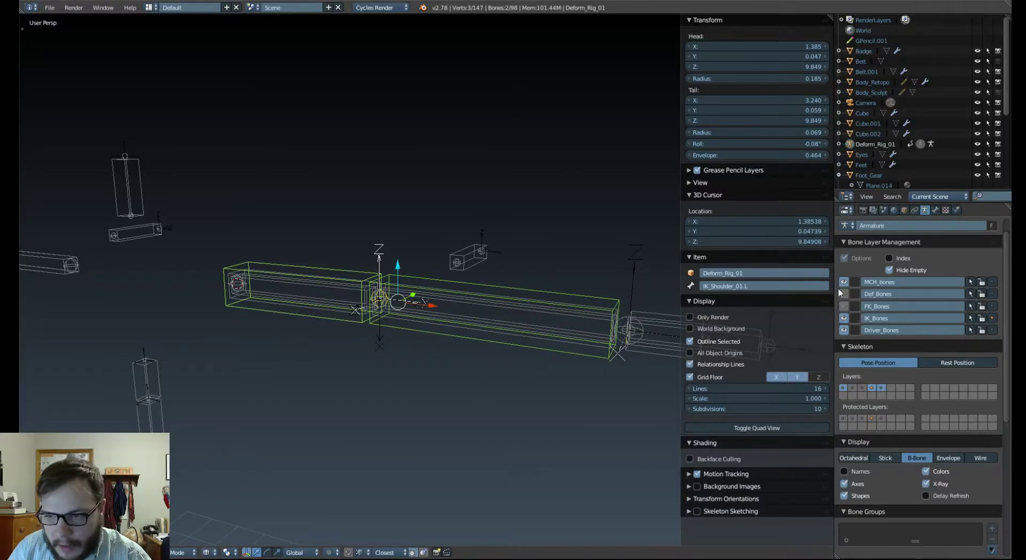
Show the FK_Bones layer instead of IK_Bones and scale the FK_Shoulder_01.L chain's B-Bone thickness to be the largest.
click(844, 318)
click(843, 306)
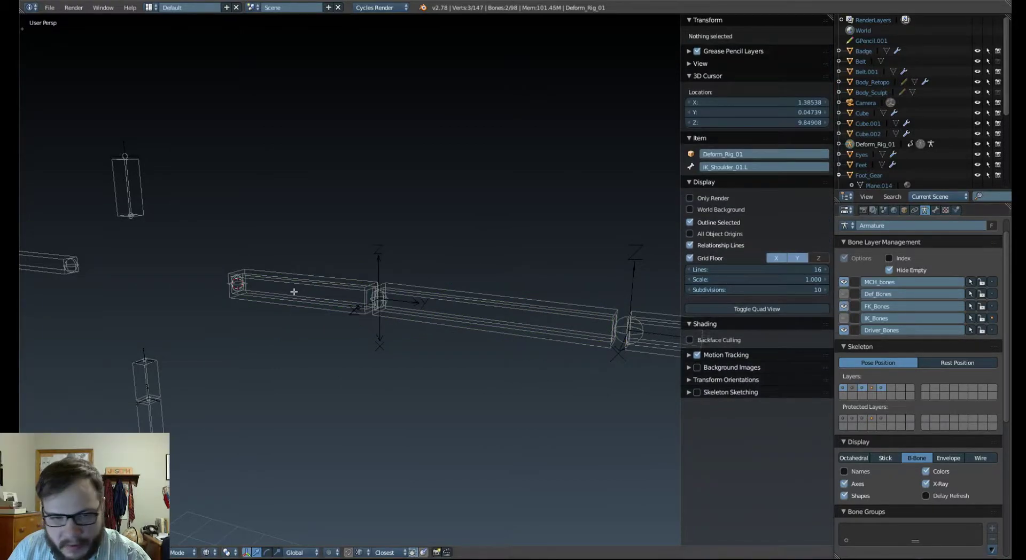
right_click(251, 292)
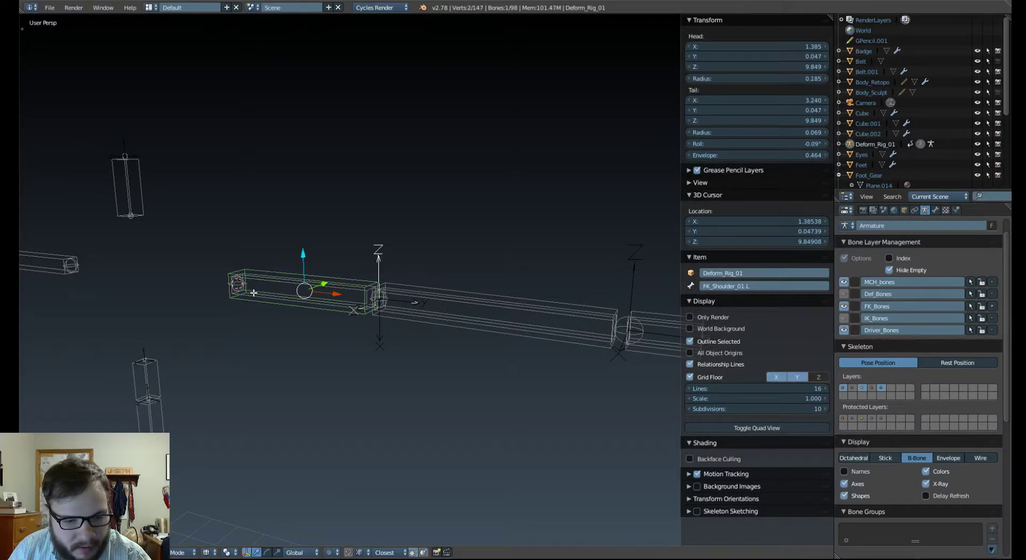
key(l)
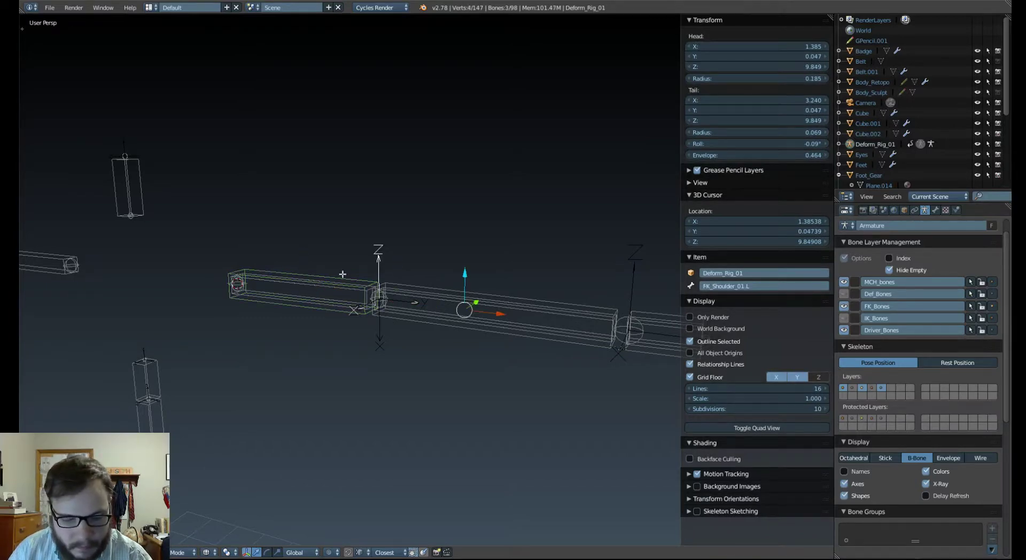
key(ctrl+alt+s)
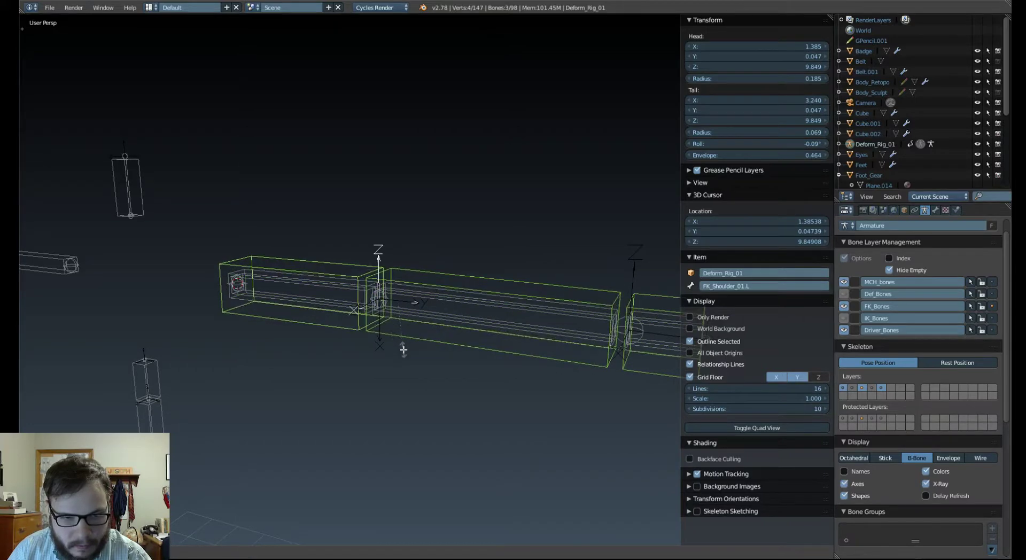
click(404, 347)
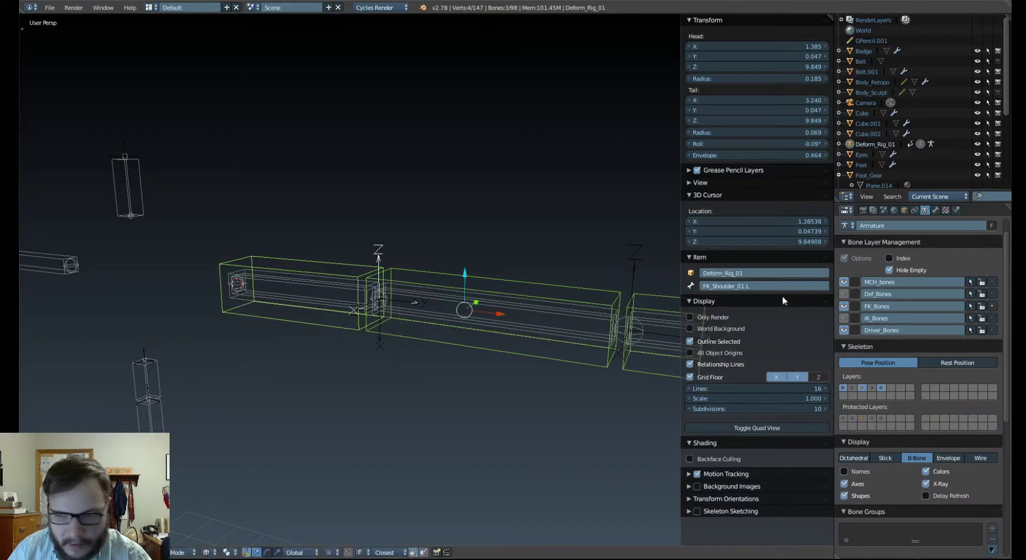
Show the IK_Bones layer along with the FK and MCH layers, toggling the IK and FK layers to compare the nested arm chains.
click(844, 320)
middle_drag(374, 256, 326, 299)
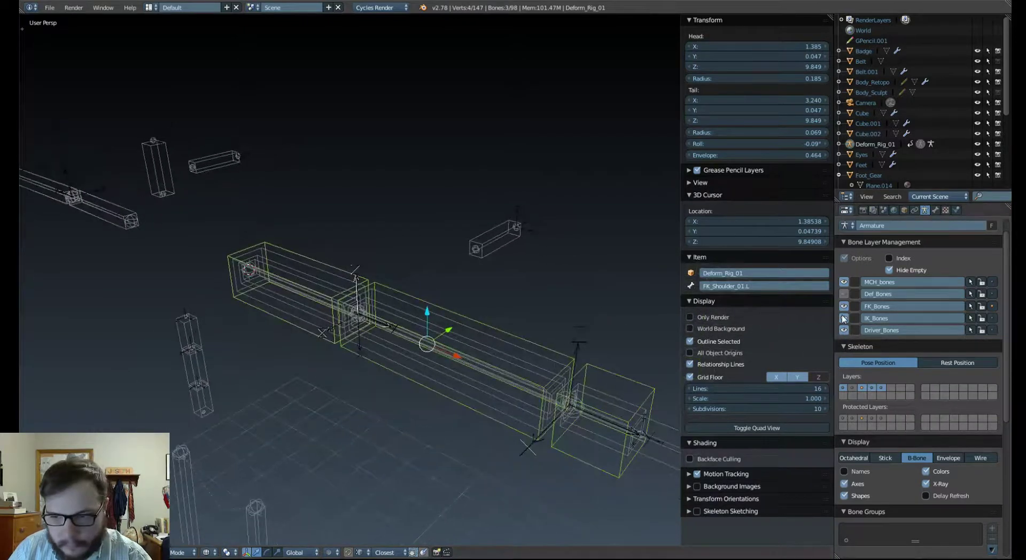
click(843, 318)
click(844, 318)
click(844, 318)
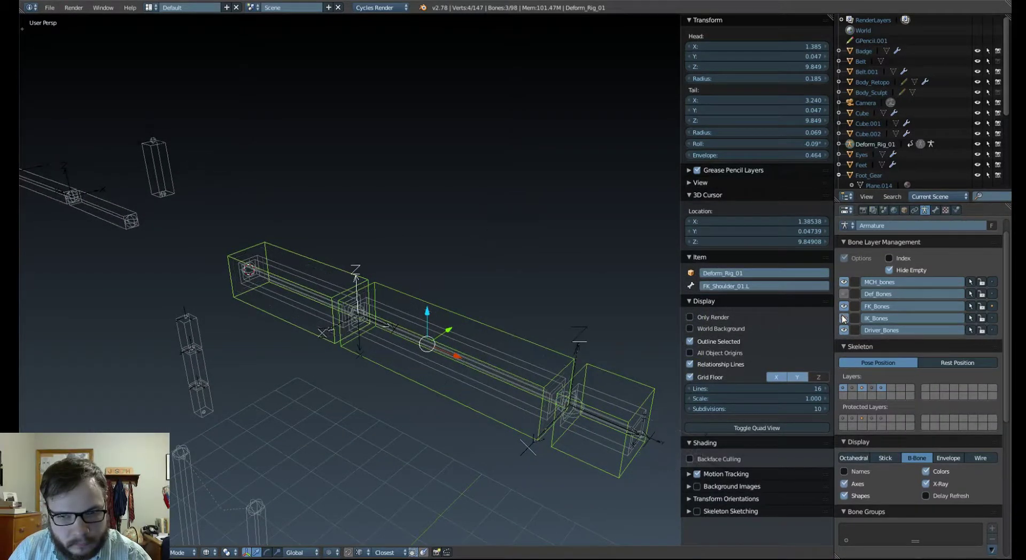
click(844, 319)
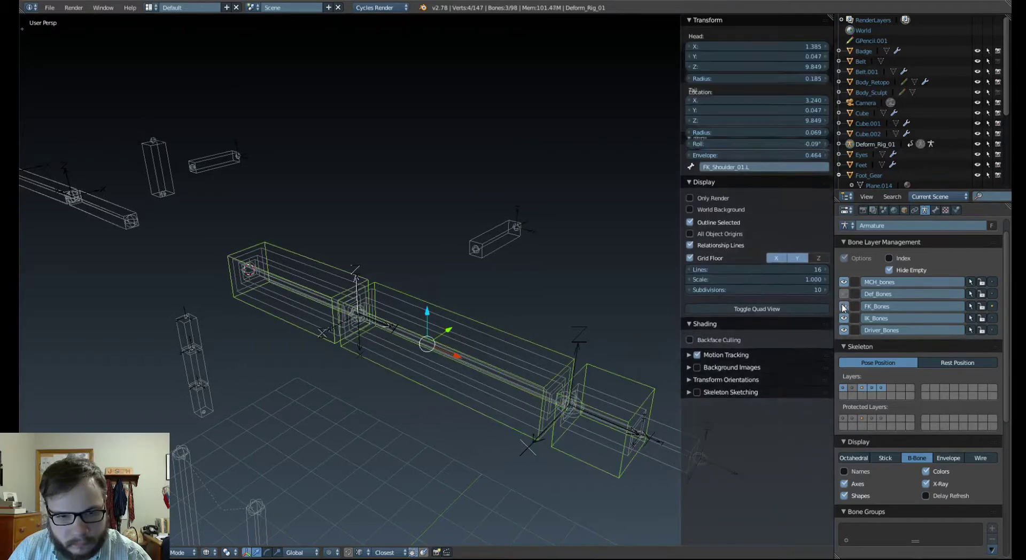
click(843, 306)
click(843, 306)
scroll(291, 282, down, 5)
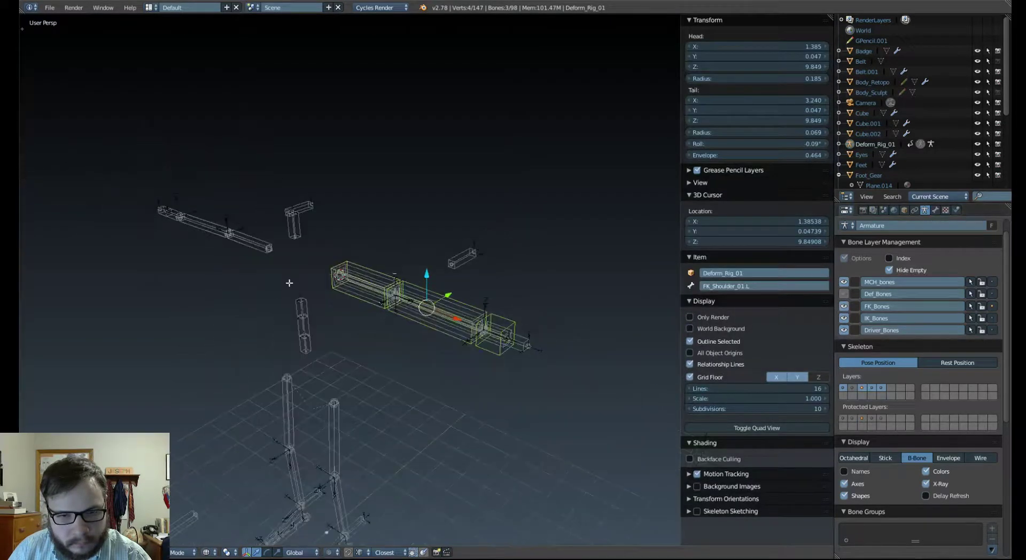
scroll(291, 282, up, 2)
scroll(102, 174, up, 3)
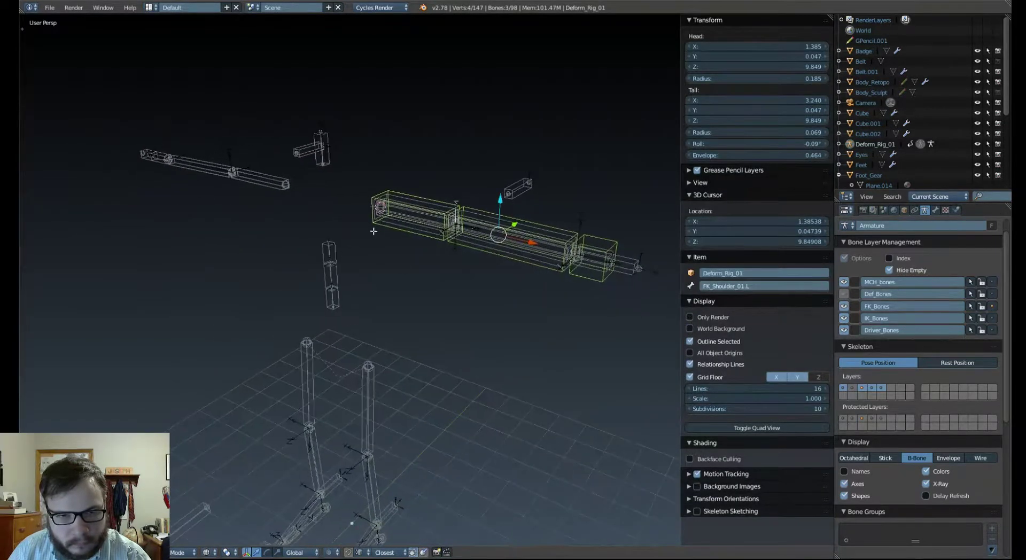
Turn on X-Axis Mirror and transfer the left FK arm chain's B-Bone thickness to the right arm.
key(t)
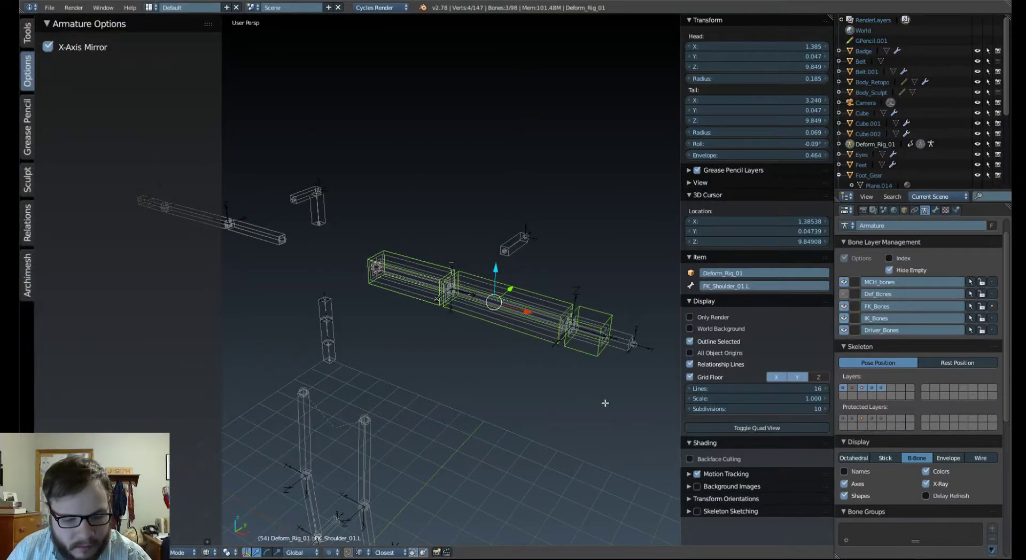
key(s)
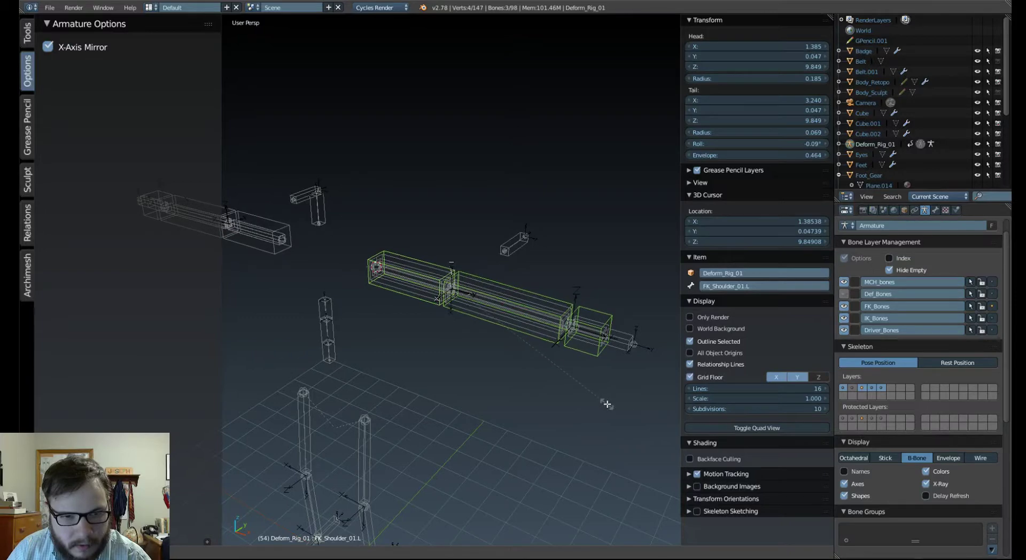
click(607, 404)
Select the IK_Shoulder_01.L chain and mirror its B-Bone thickness to the right arm without moving the bones.
scroll(461, 327, up, 2)
shift+middle_drag(396, 302, 450, 309)
scroll(442, 330, up, 2)
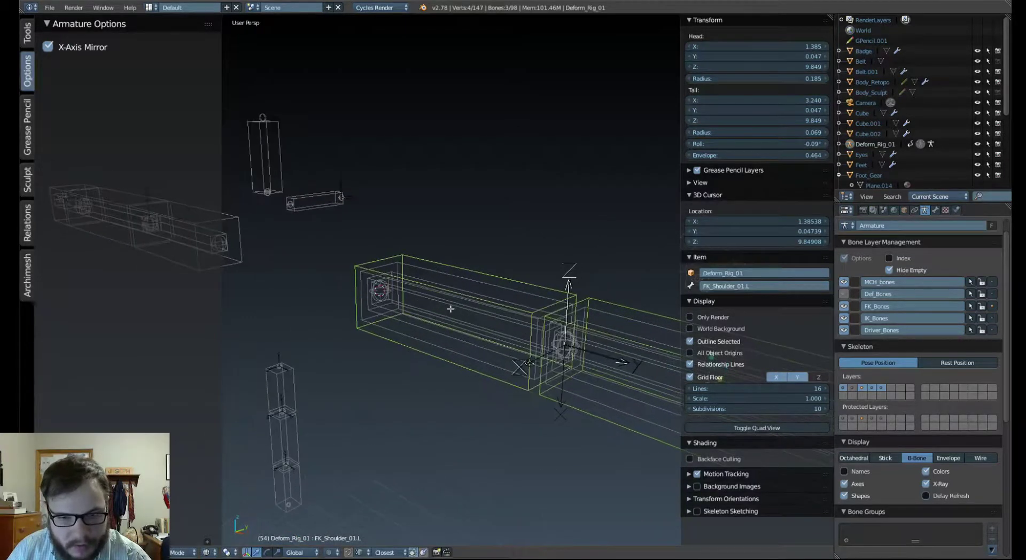
right_click(439, 278)
scroll(460, 304, down, 3)
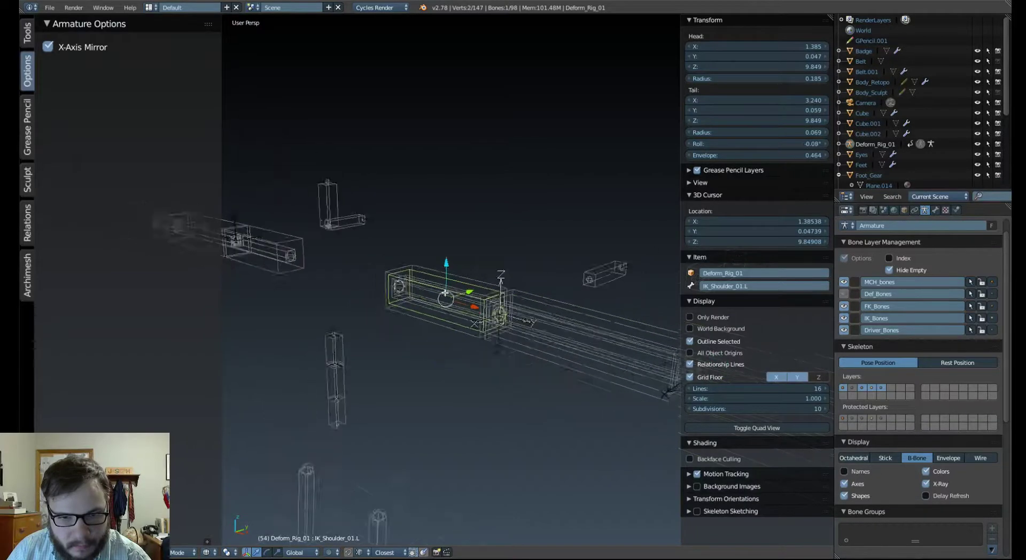
key(ctrl+KP_Add)
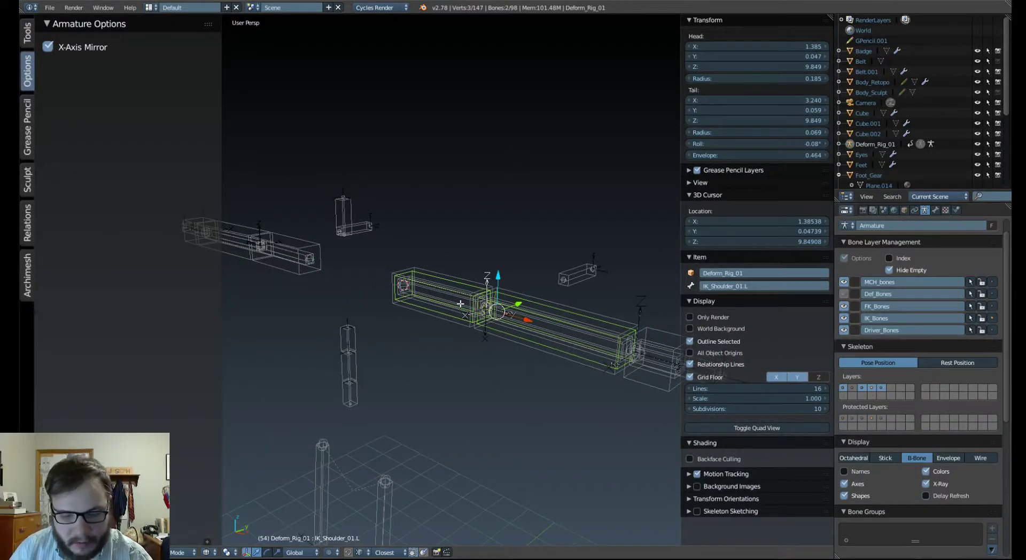
key(g)
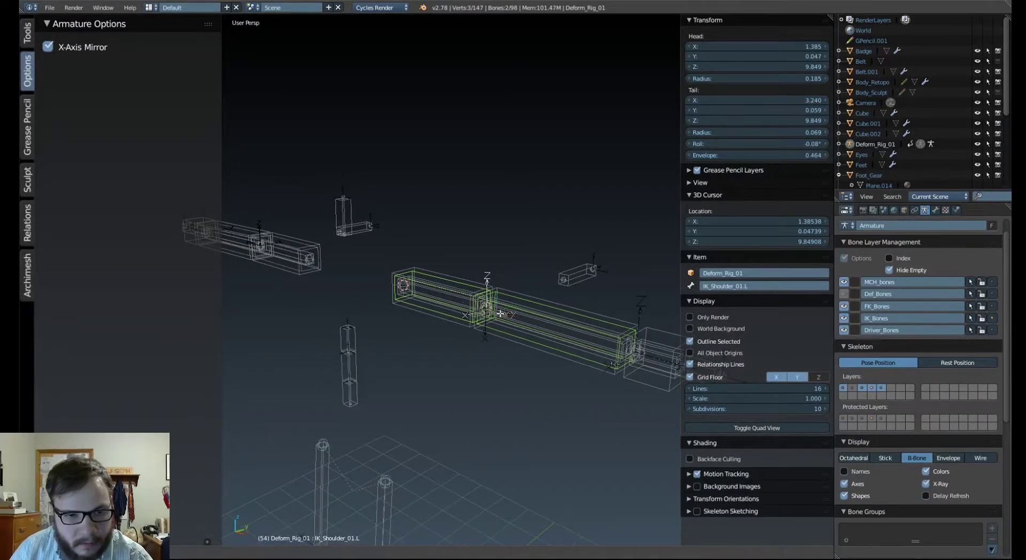
right_click(500, 313)
Select the MCH_Shoulder_01.L chain and mirror its B-Bone thickness to the right arm without moving the bones.
scroll(492, 317, up, 3)
middle_drag(492, 317, 421, 316)
right_click(419, 317)
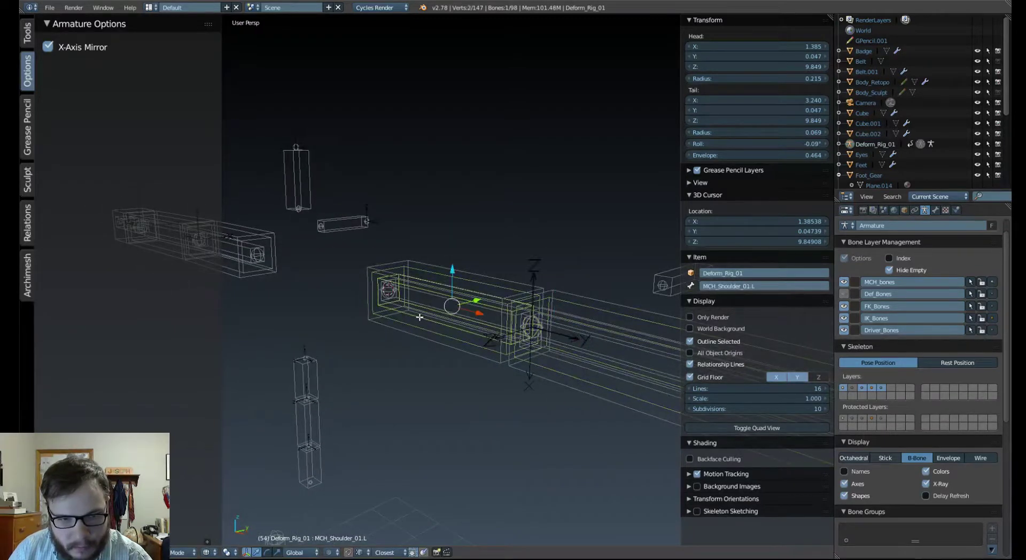
key(ctrl+KP_Add)
key(ctrl+KP_Add)
key(g)
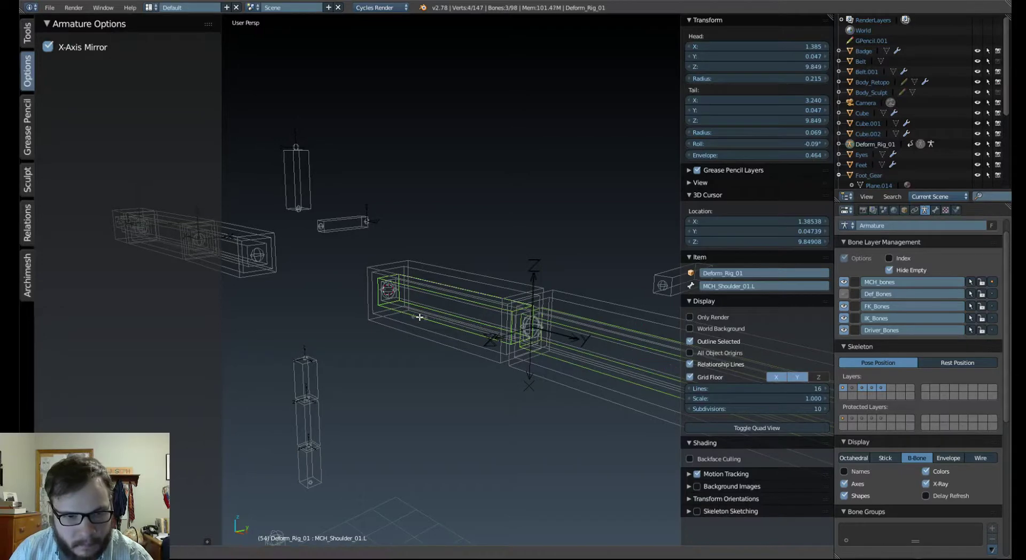
right_click(419, 317)
scroll(420, 317, down, 6)
middle_drag(419, 317, 430, 328)
scroll(430, 330, up, 4)
scroll(431, 330, down, 3)
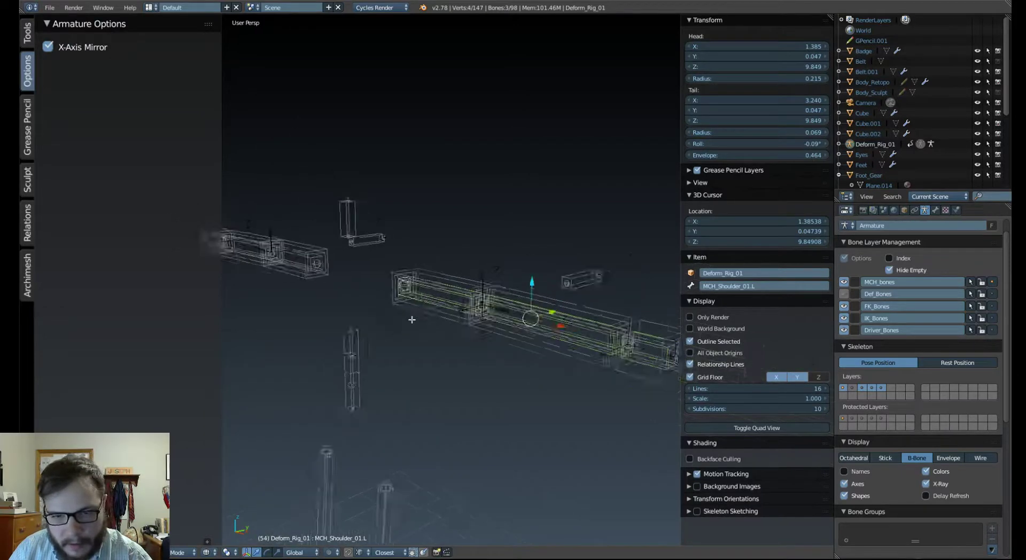
Turn off X-Axis Mirror for the armature and hide the tool shelf.
click(47, 46)
key(t)
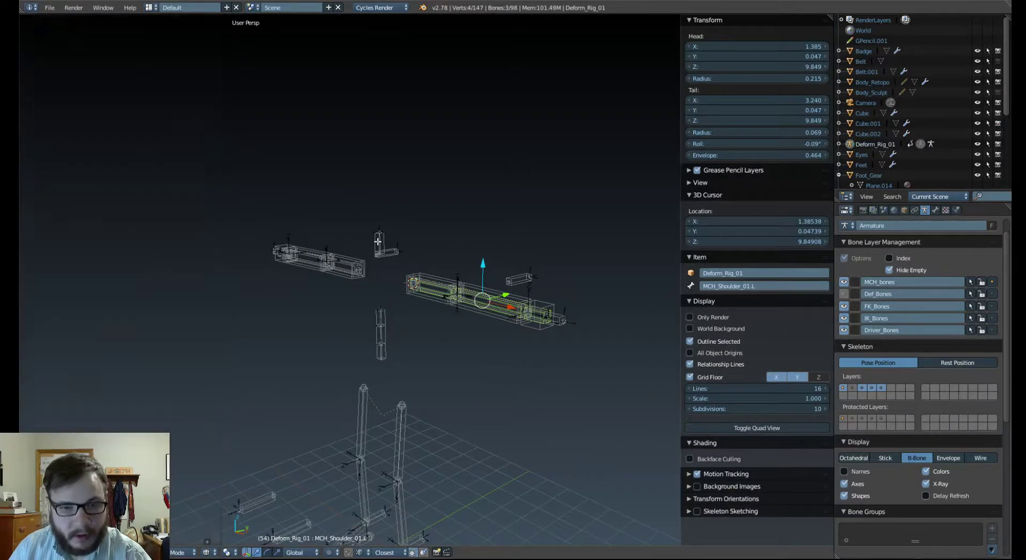
scroll(407, 313, up, 3)
middle_drag(407, 313, 484, 316)
alt+drag(484, 315, 406, 313)
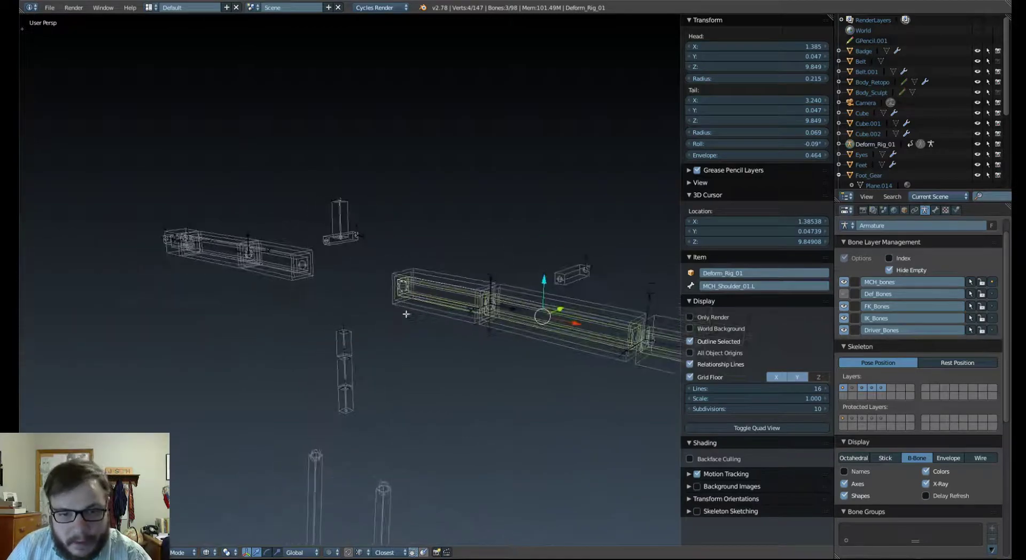
Switch the rig to Pose Mode and hide the FK_Bones, IK_Bones and Driver_Bones layers, leaving only MCH_bones shown.
key(Tab)
click(406, 368)
scroll(434, 304, up, 4)
shift+middle_drag(434, 305, 439, 274)
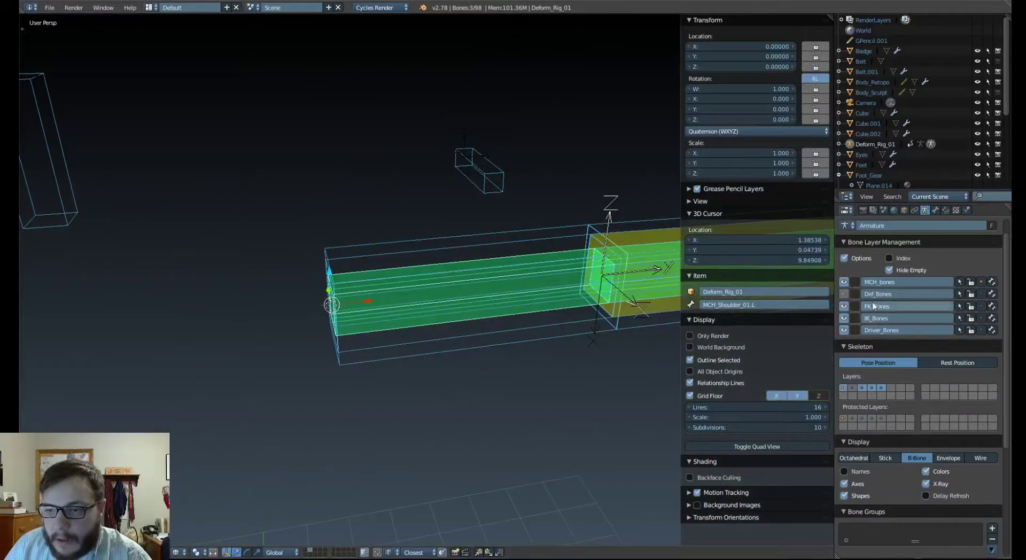
drag(844, 307, 842, 337)
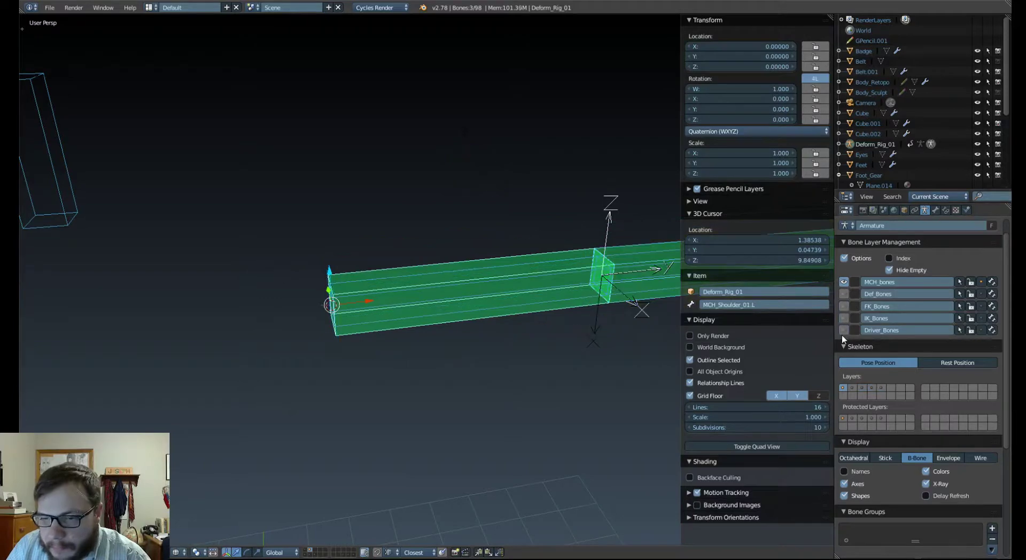
middle_drag(585, 339, 440, 310)
scroll(441, 309, up, 3)
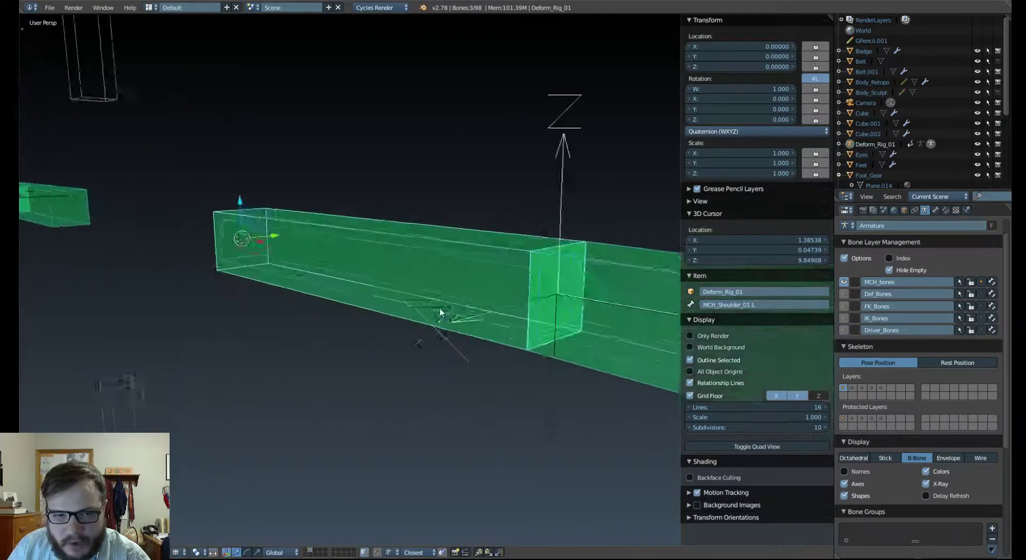
Return to Edit Mode, select the whole linked left arm chain starting at Bone, and move it to the Def_Bones layer.
right_click(319, 288)
key(Tab)
click(389, 294)
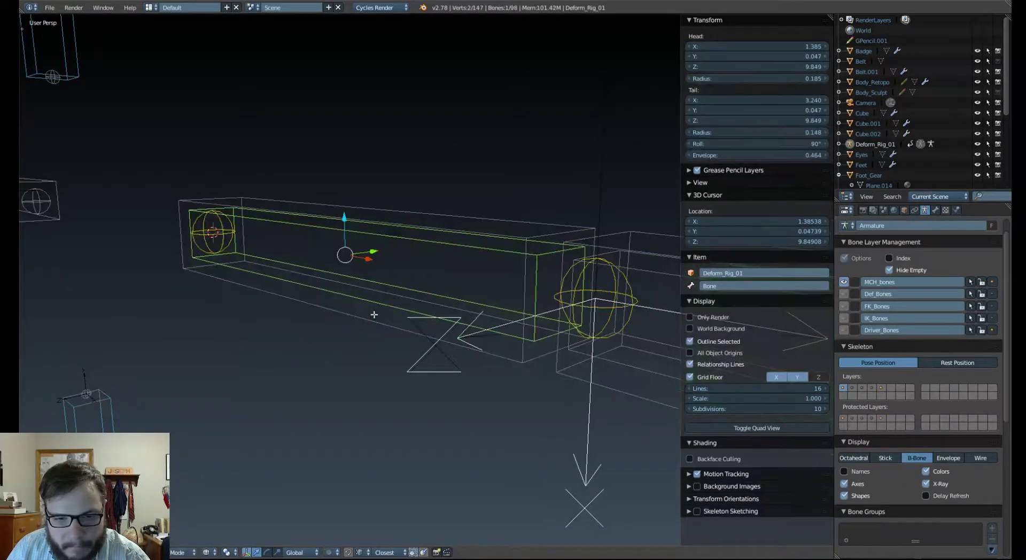
scroll(373, 316, down, 8)
mouse_move(373, 315)
middle_down()
mouse_move(434, 311)
mouse_move(375, 331)
middle_up()
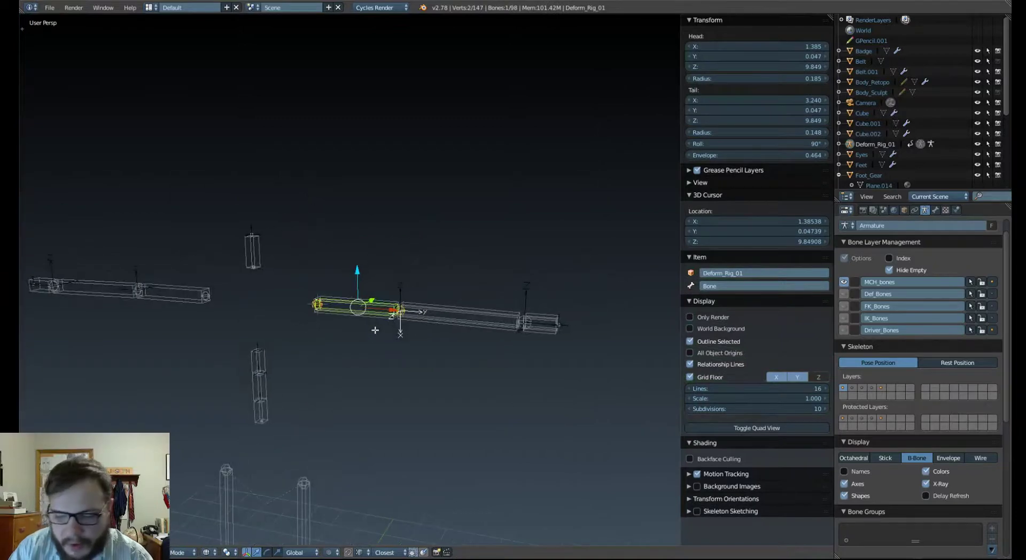
key(ctrl+l)
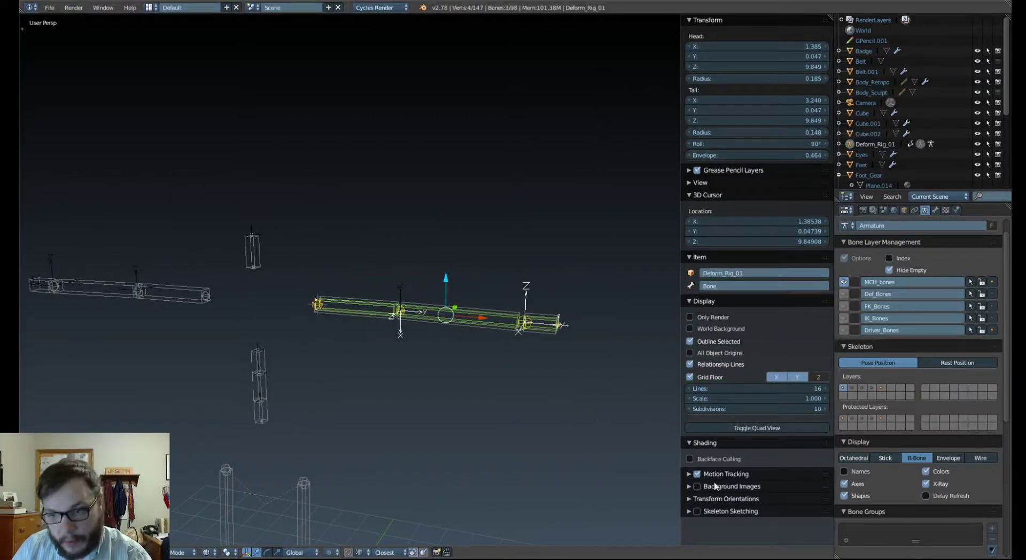
click(991, 294)
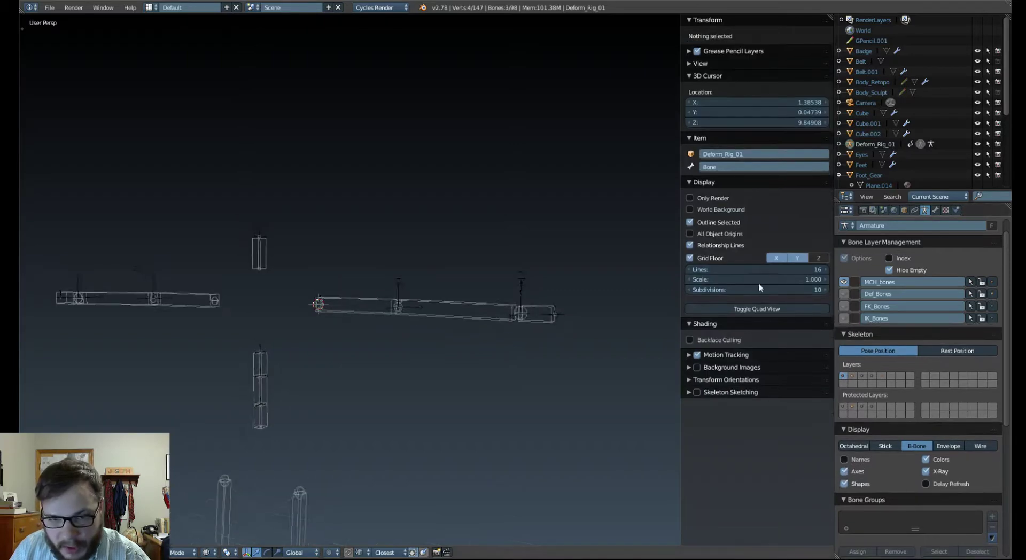
Show the Def_Bones layer and set the Bendy Bones segments of the upper arm's Bone to 12.
click(844, 293)
scroll(451, 332, up, 2)
middle_drag(374, 342, 413, 358)
click(935, 210)
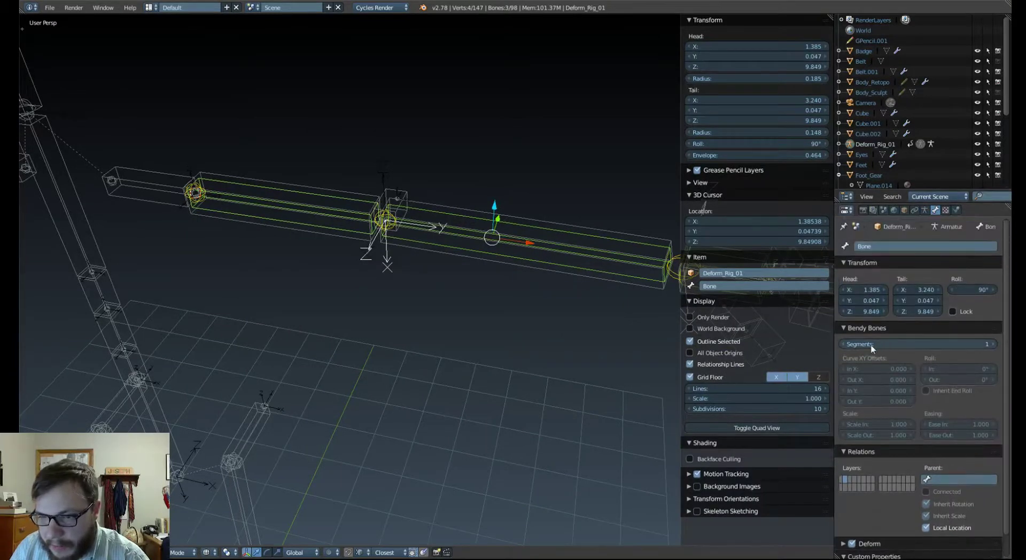
drag(869, 345, 902, 345)
click(872, 346)
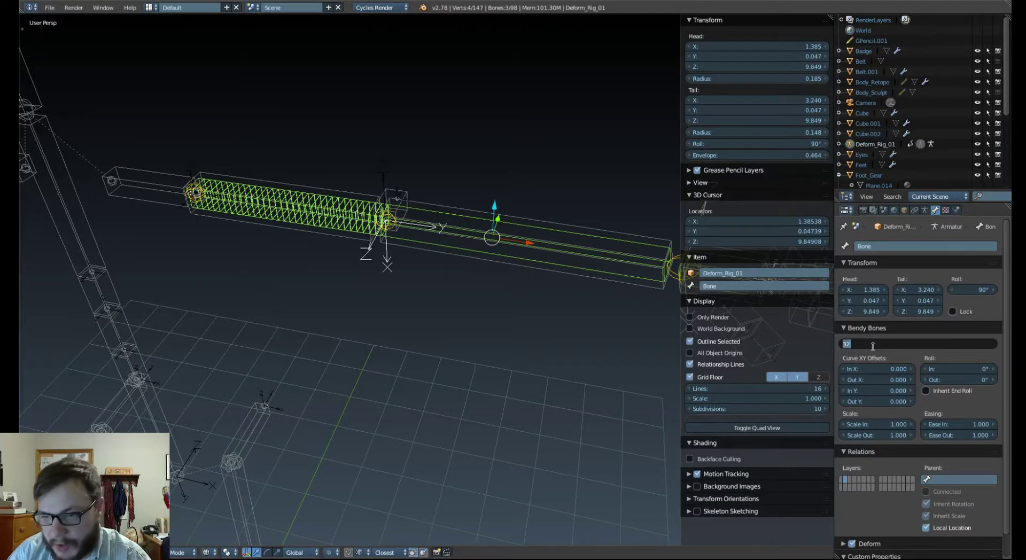
text(12)
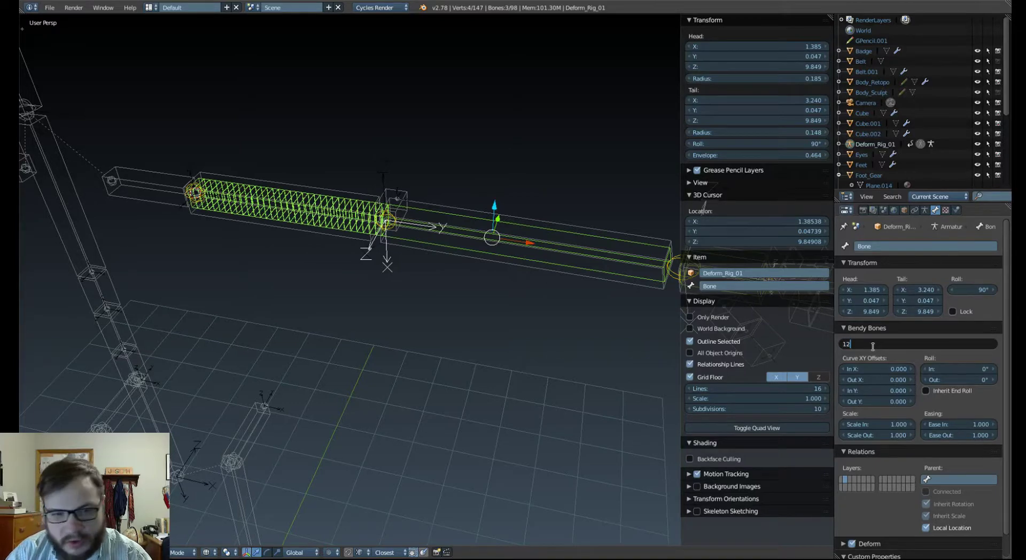
key(Return)
Select the forearm's Bone.001 and set its Bendy Bones segments to 12.
right_click(502, 257)
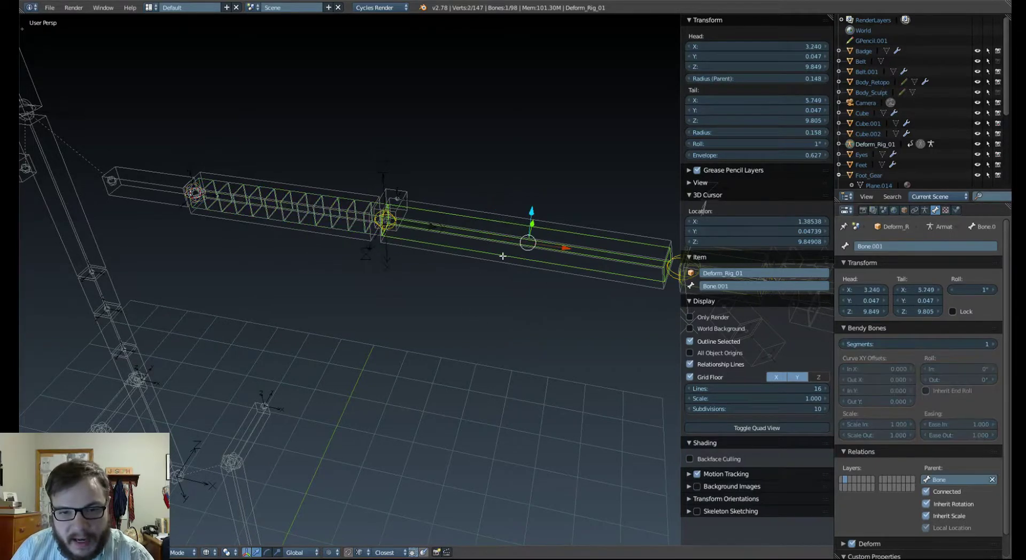
click(880, 343)
text(12)
key(Return)
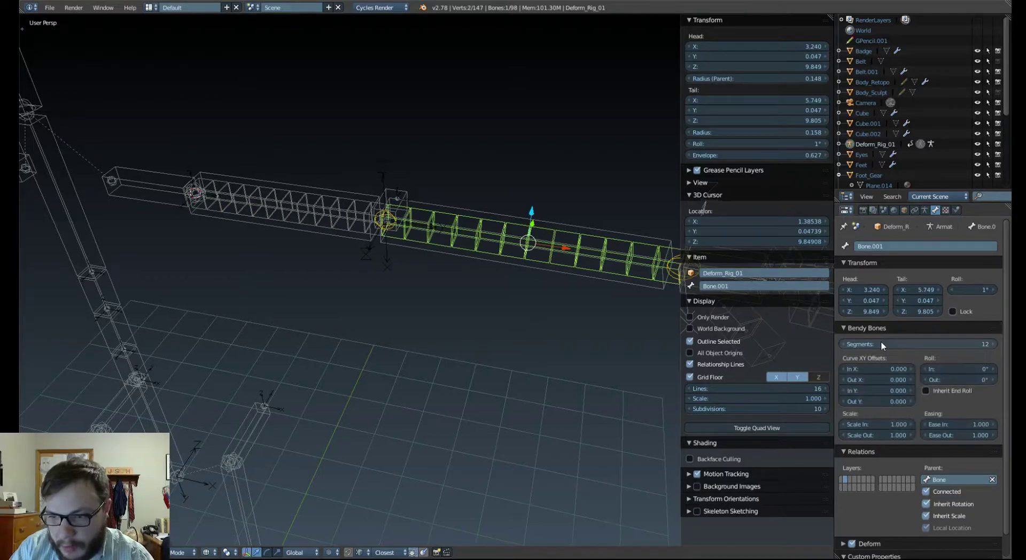
middle_drag(428, 299, 450, 334)
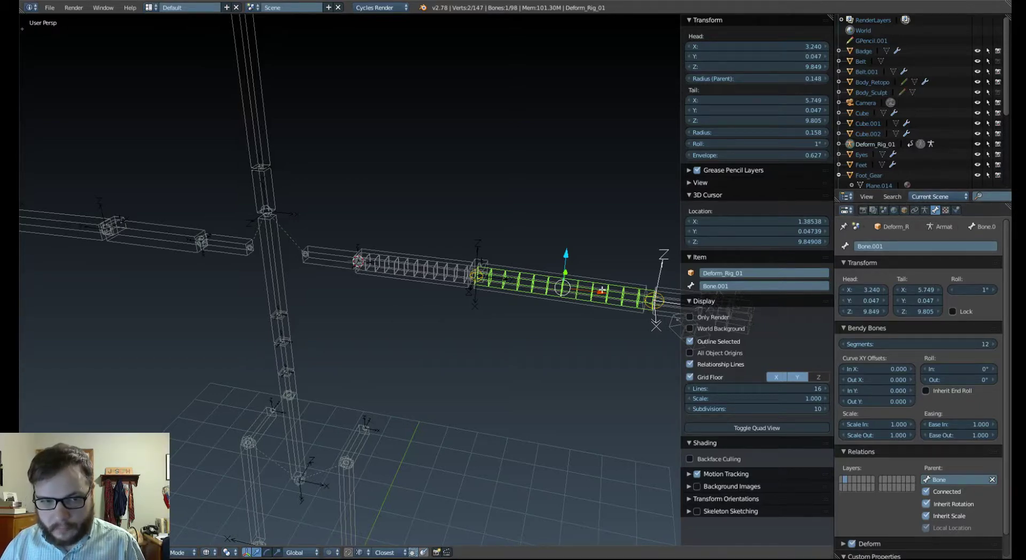
scroll(513, 329, down, 3)
scroll(511, 334, up, 6)
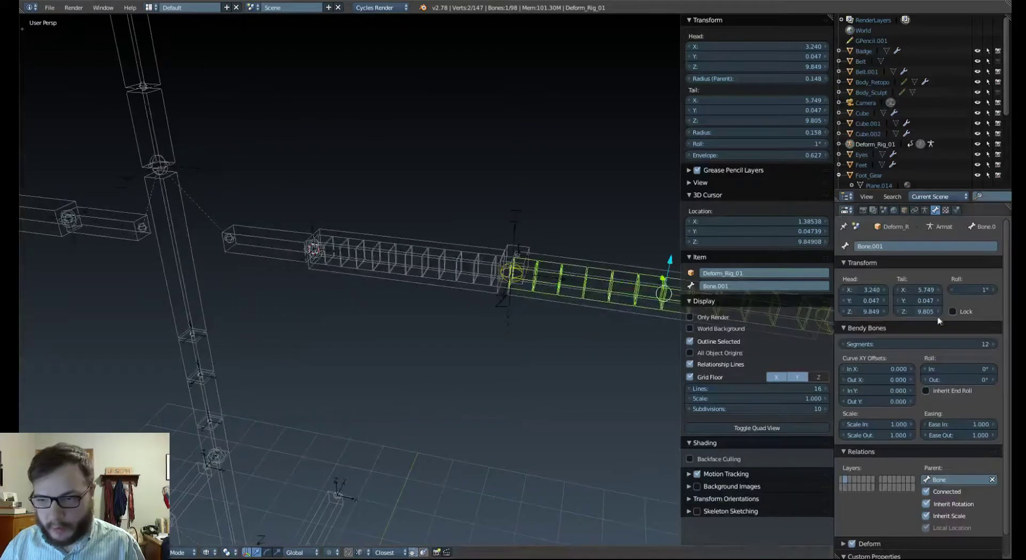
Examine the overlapping MCH and deform bones of the left arm, along with Bone.001's Bendy Bones settings.
click(923, 211)
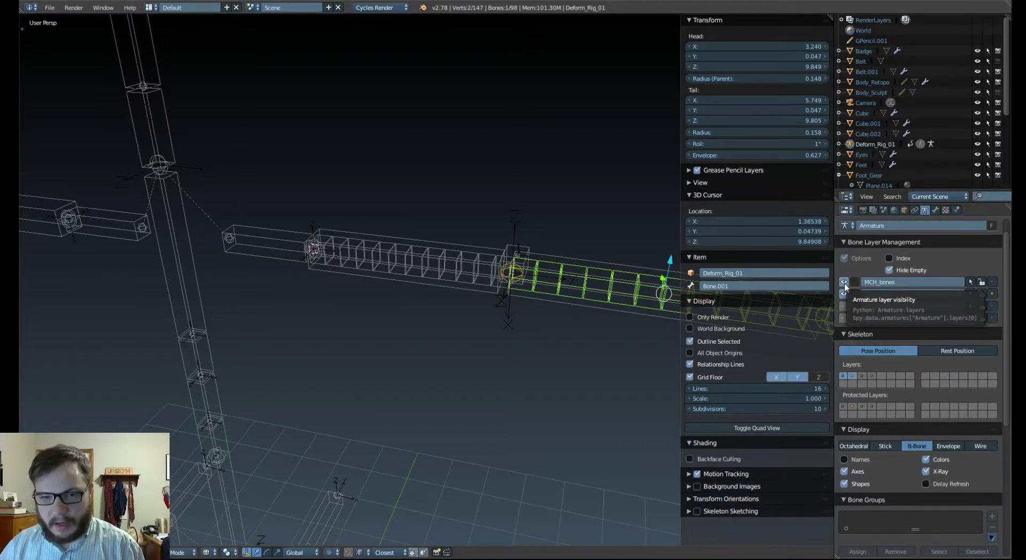
right_click(469, 277)
right_click(564, 293)
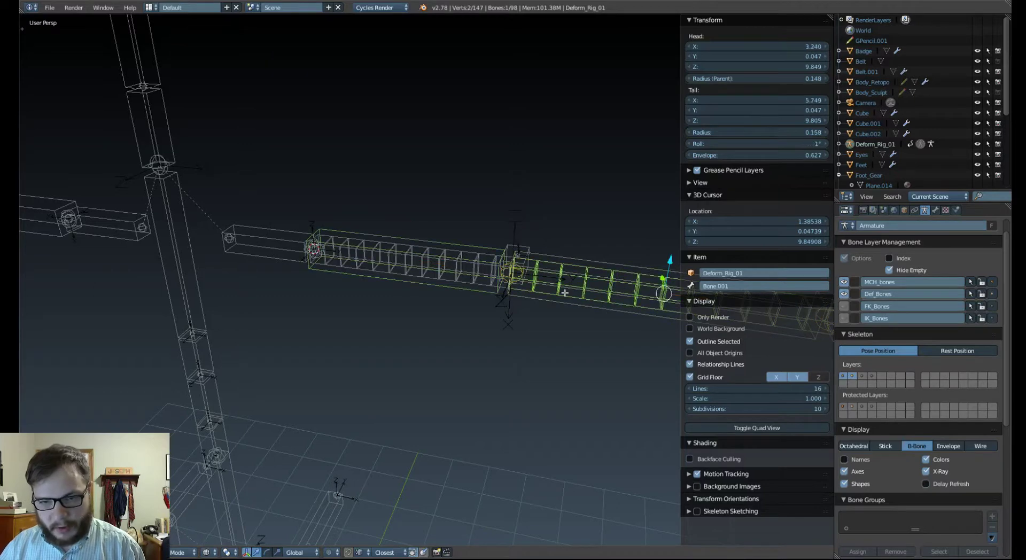
right_click(465, 281)
right_click(602, 289)
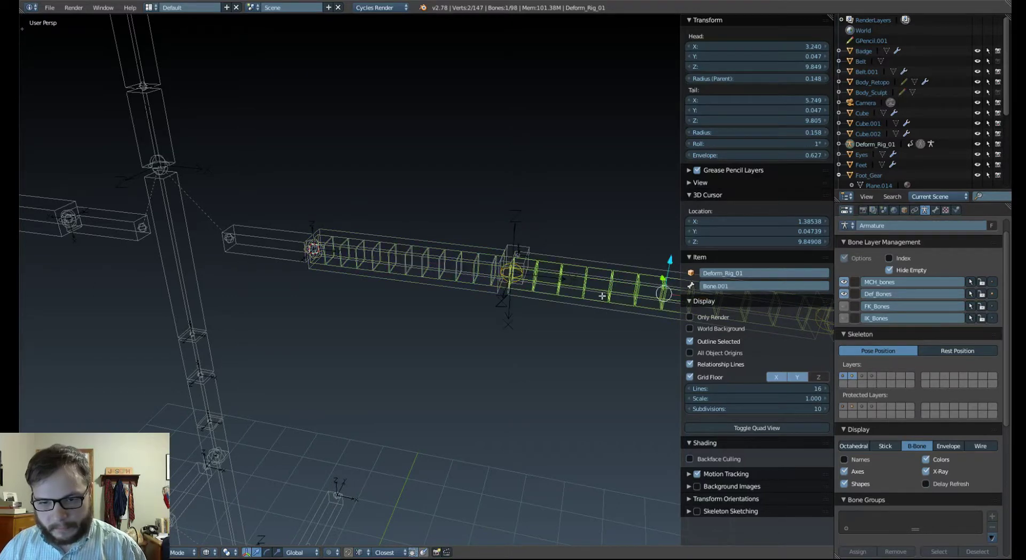
middle_drag(560, 298, 374, 288)
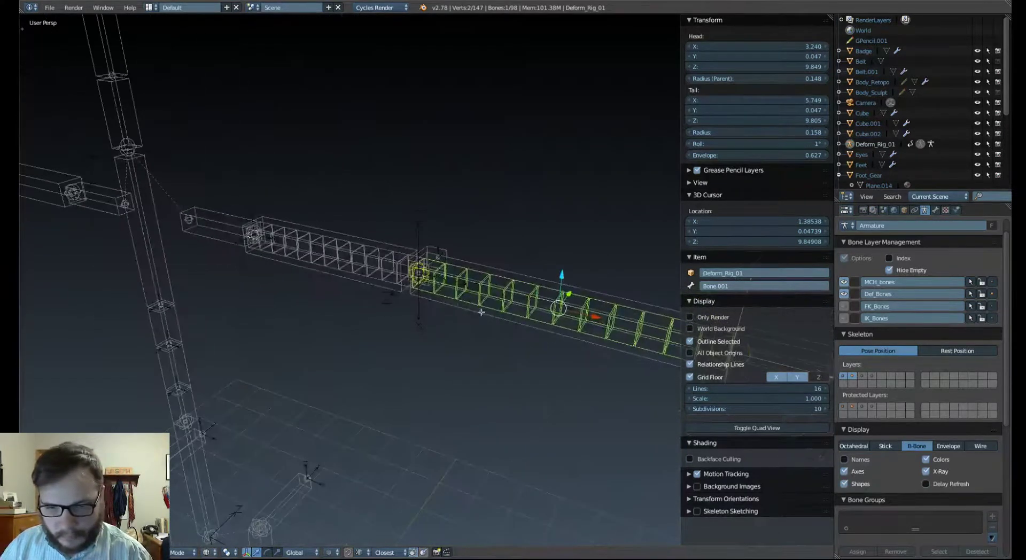
click(844, 282)
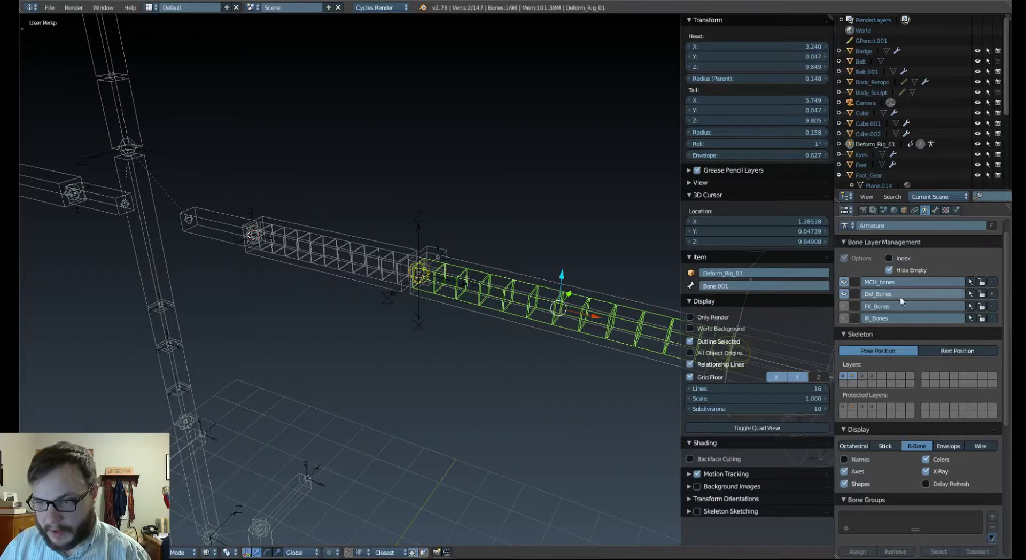
click(935, 211)
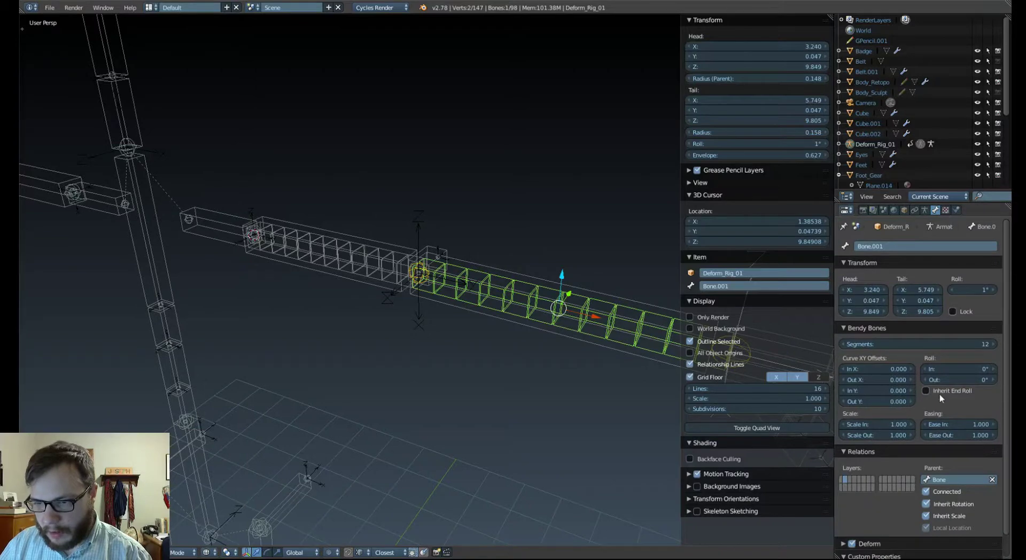
mouse_move(950, 346)
mouse_down()
mouse_move(933, 345)
mouse_move(946, 345)
mouse_up()
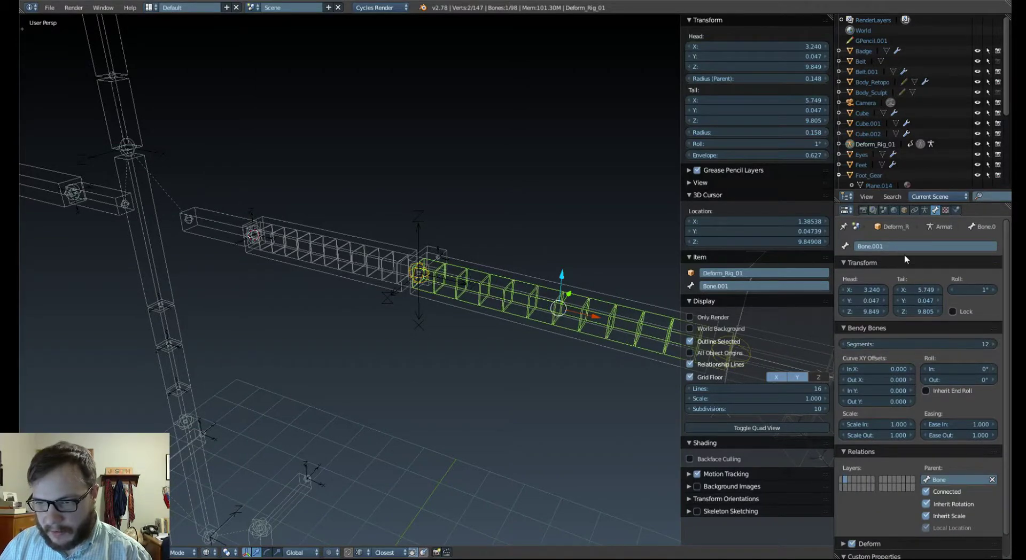
click(925, 211)
scroll(461, 320, down, 2)
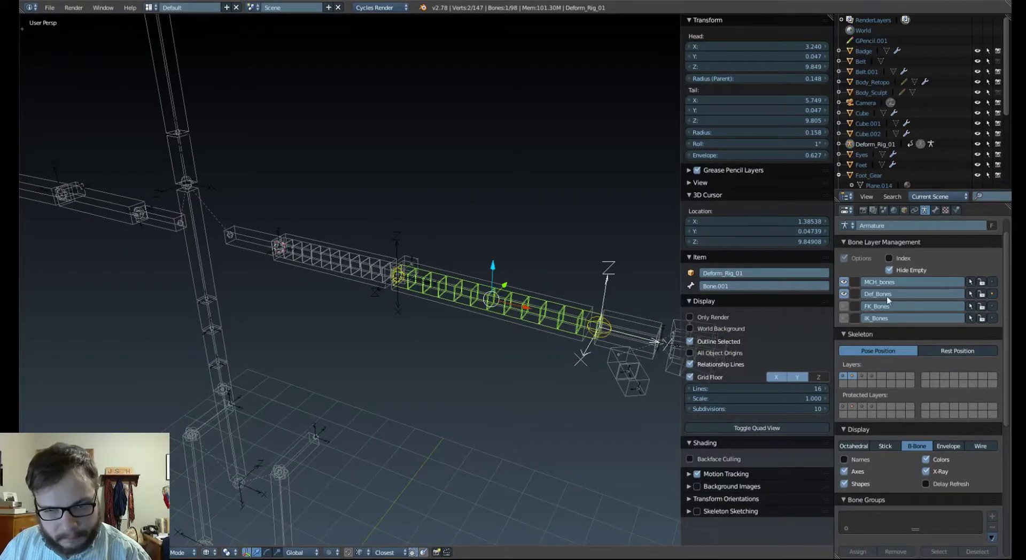
Hide the MCH_bones layer and rename the segmented upper arm bone to DEF_Shoulder_01.L.
click(843, 281)
middle_drag(361, 292, 342, 304)
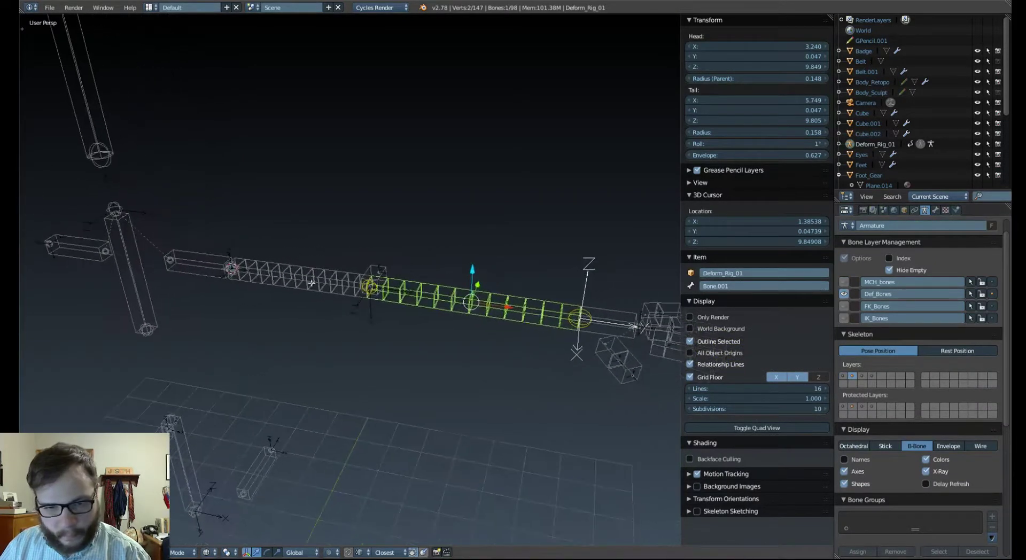
right_click(312, 282)
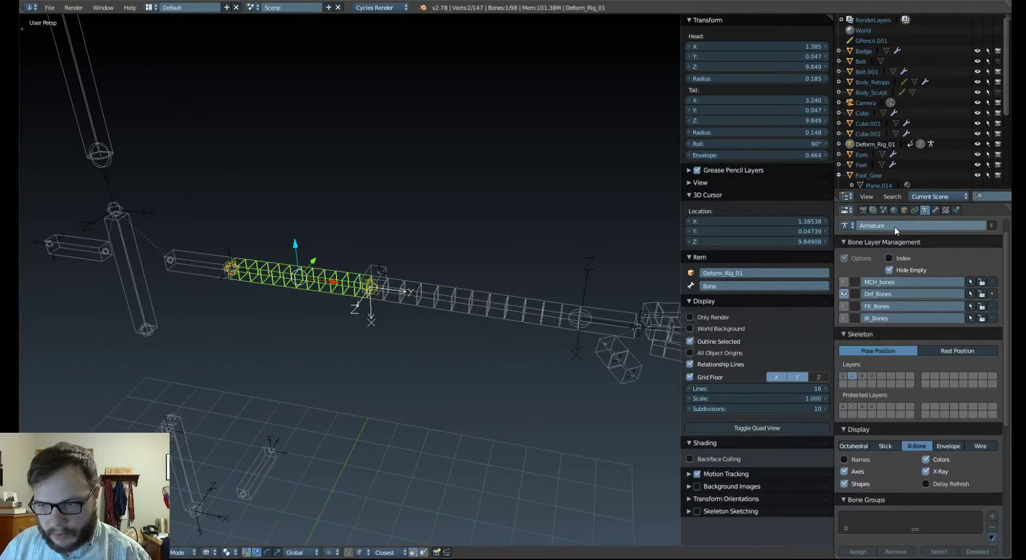
click(752, 283)
text(D)
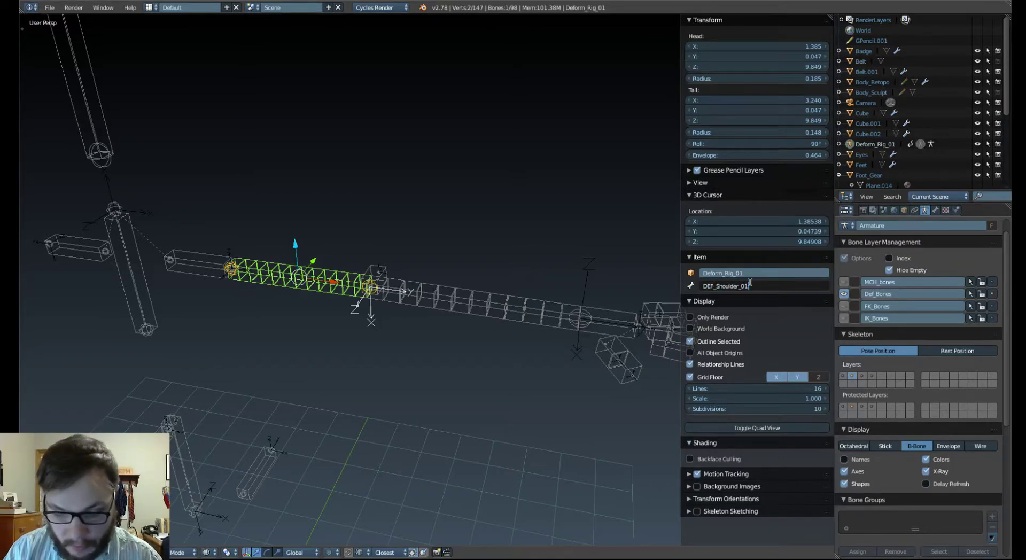
text(EF_Shoulder_01)
key(Return)
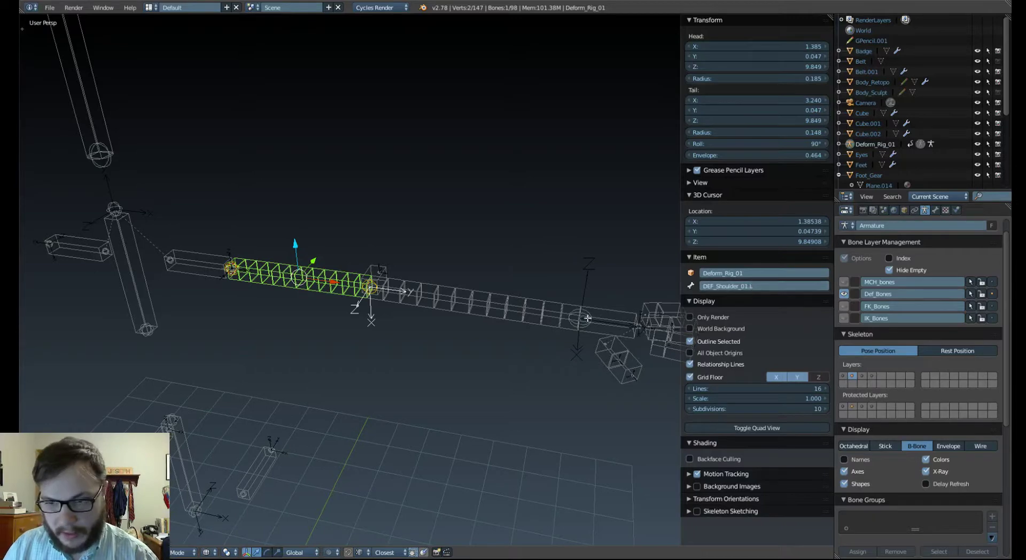
Select the segmented forearm bone and rename it DEF_Forearm_01.L.
right_click(480, 308)
click(770, 282)
text(DEF_Shoulder_01.L)
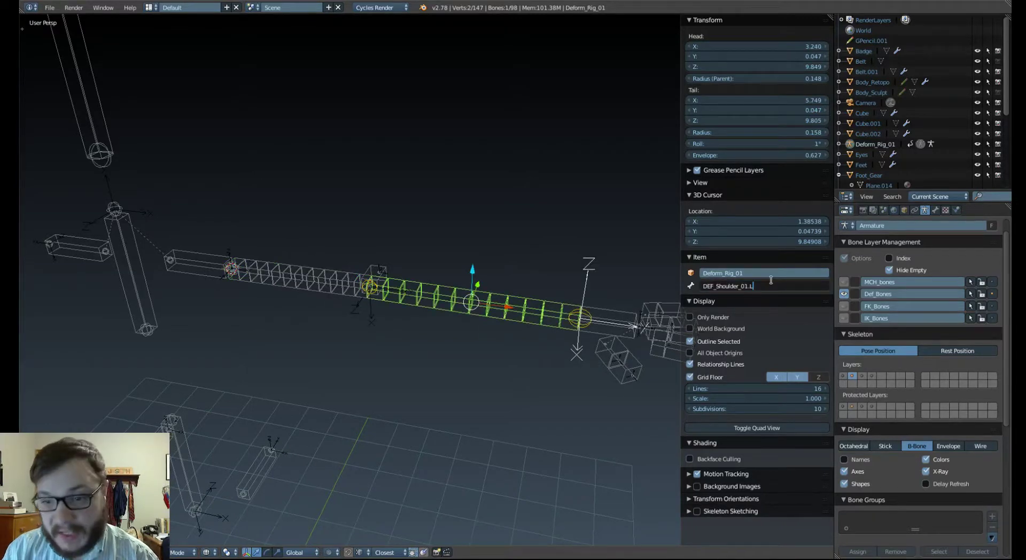
key(BackSpace)
key(BackSpace)
key(BackSpace)
key(BackSpace)
key(BackSpace)
key(BackSpace)
key(BackSpace)
key(BackSpace)
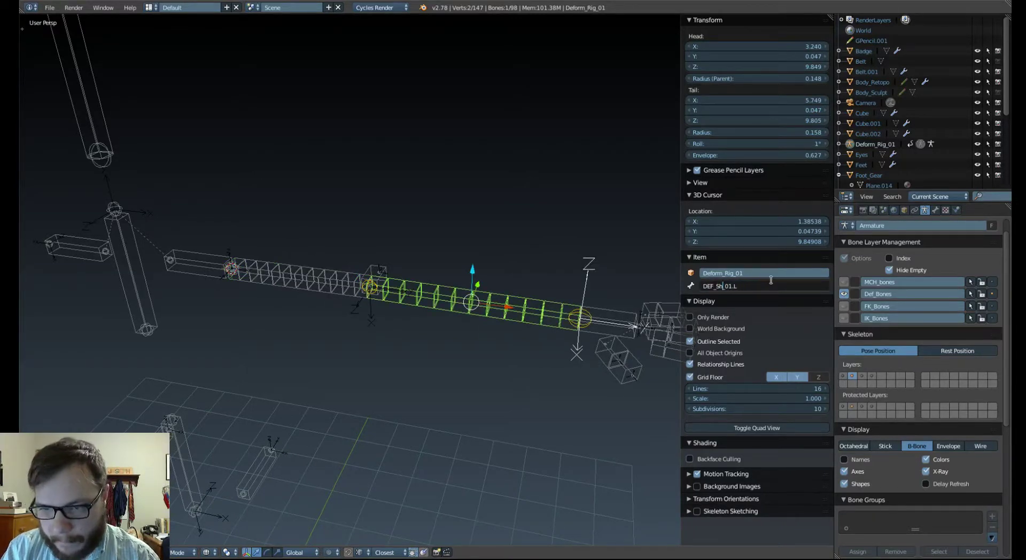
text(forearm_)
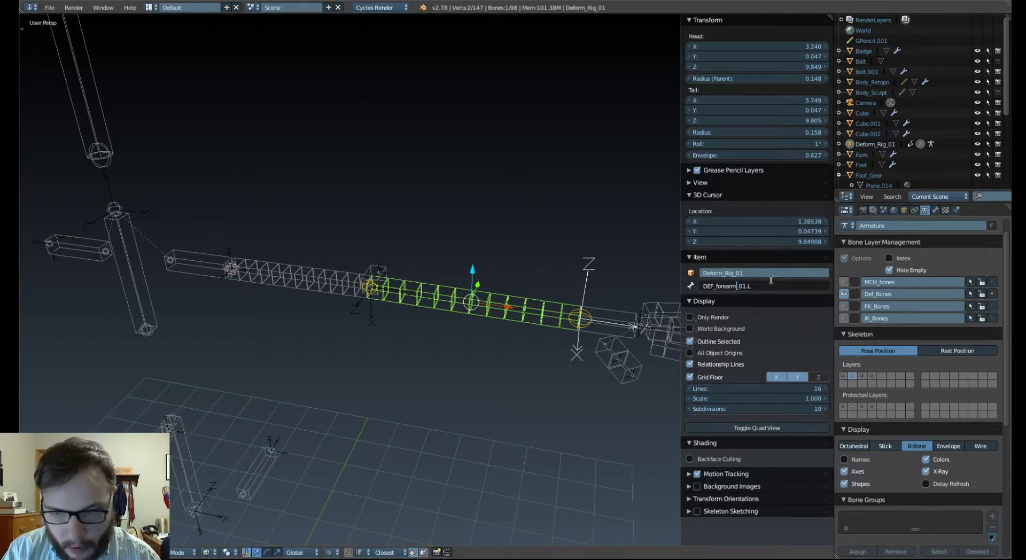
key(Return)
click(742, 287)
click(717, 286)
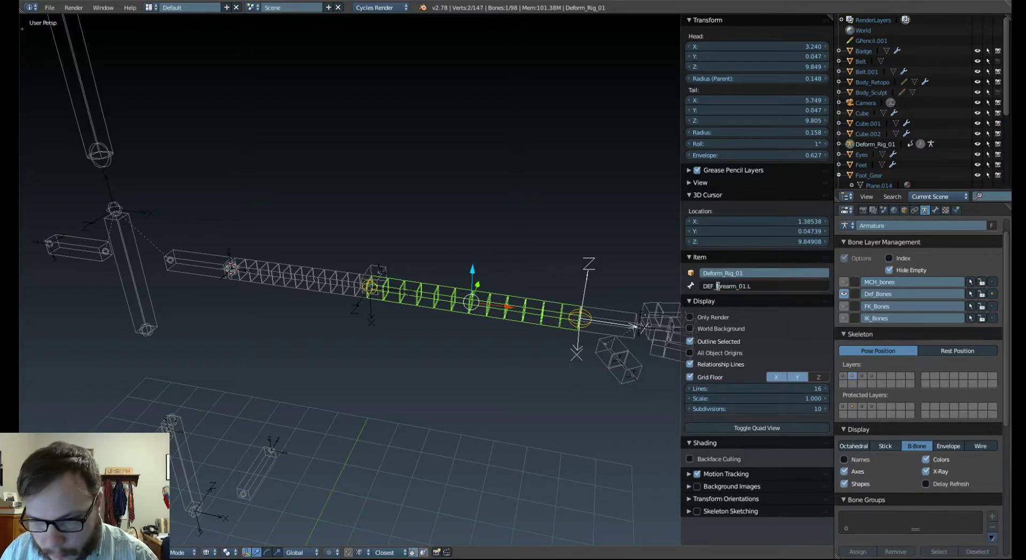
text(F)
key(Return)
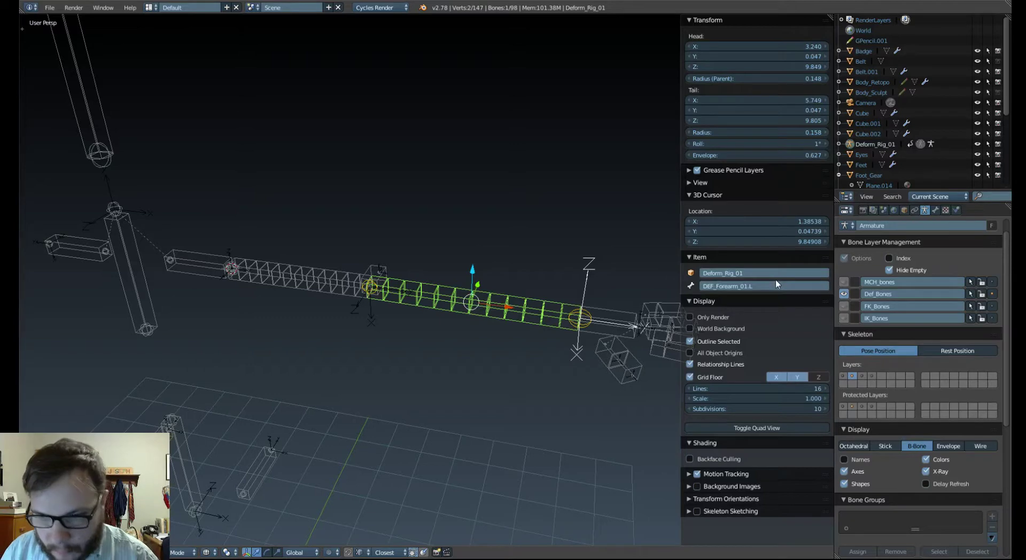
Select the left hand's deform bone and rename it DEF_Hand_01.L.
right_click(626, 321)
click(741, 287)
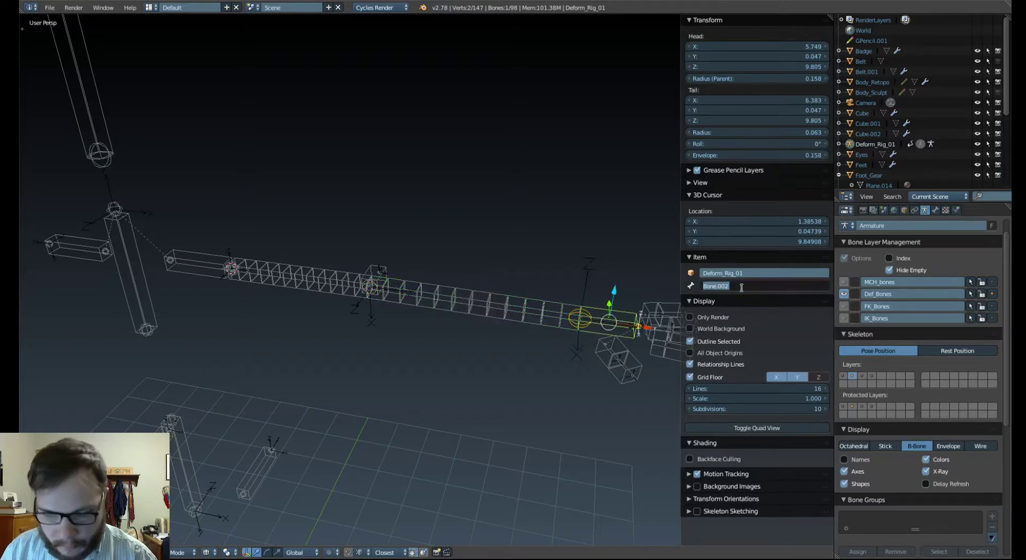
text(DEF_Shoulder_01.L)
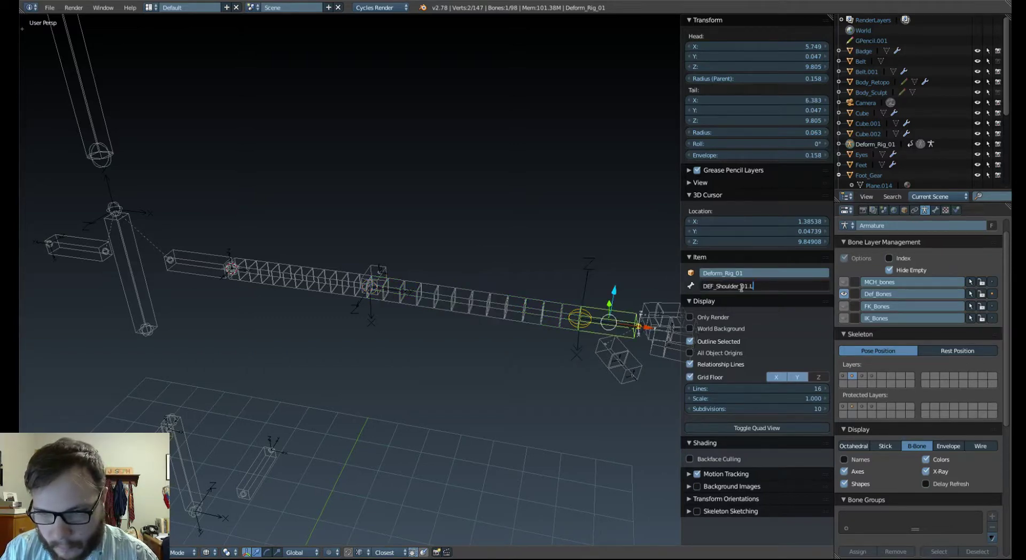
key(Left)
key(Left)
key(Left)
key(Left)
key(Left)
key(BackSpace)
key(BackSpace)
key(BackSpace)
key(BackSpace)
key(BackSpace)
key(BackSpace)
key(BackSpace)
key(BackSpace)
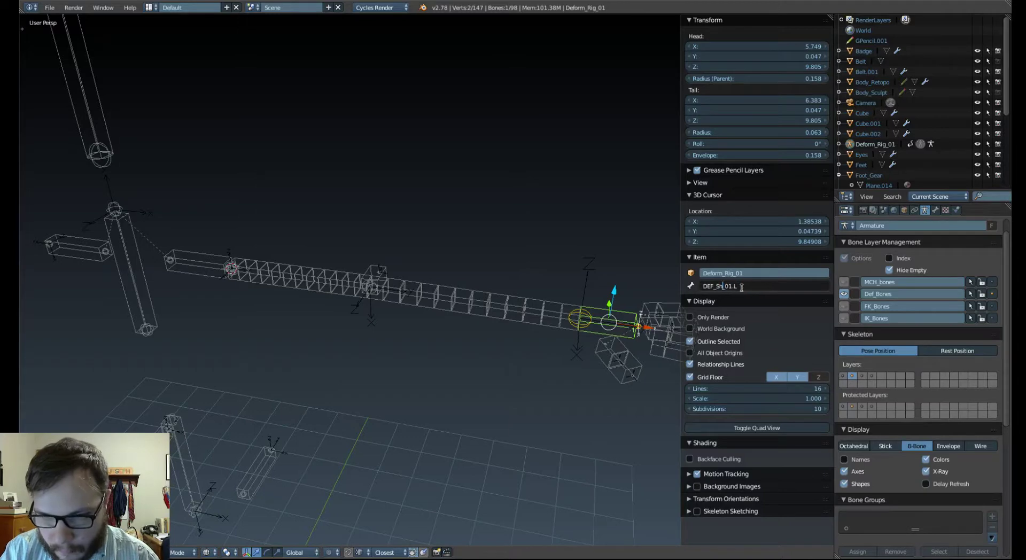
text(Hand)
key(Return)
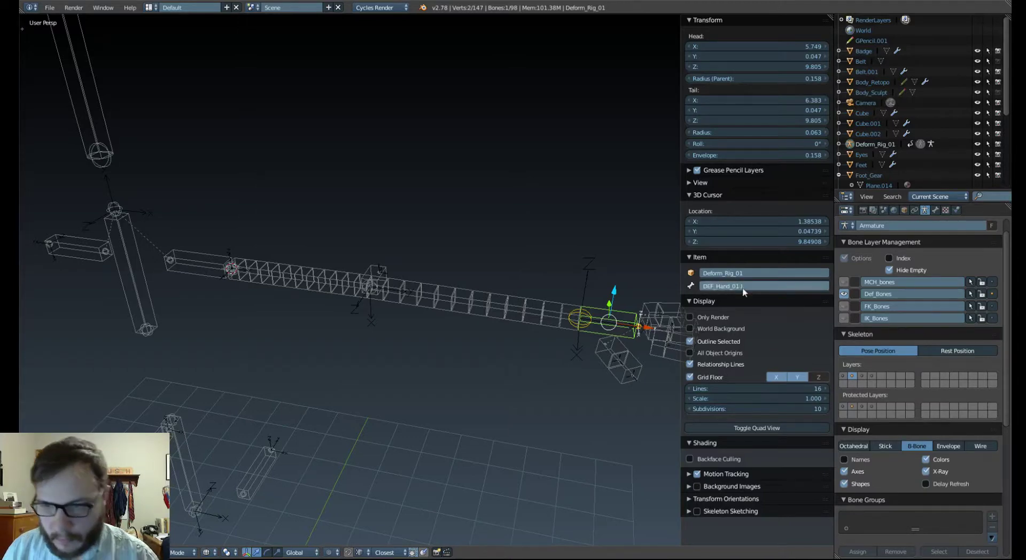
Try twisting DEF_Hand_01.L about its local Y axis in Pose Mode to test the forearm's segments, then cancel the rotation.
scroll(508, 305, down, 3)
middle_drag(502, 299, 422, 313)
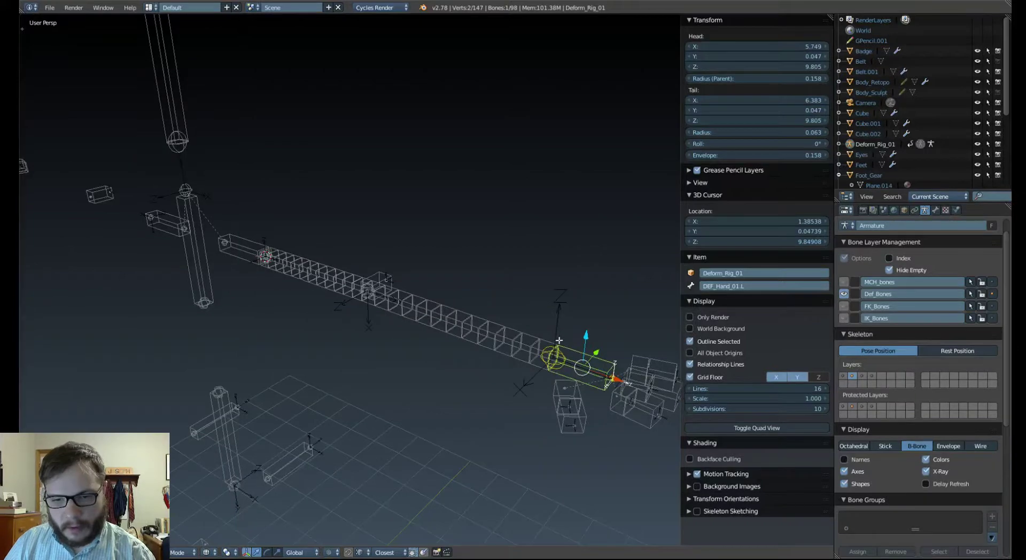
key(Tab)
click(559, 387)
middle_drag(559, 387, 512, 345)
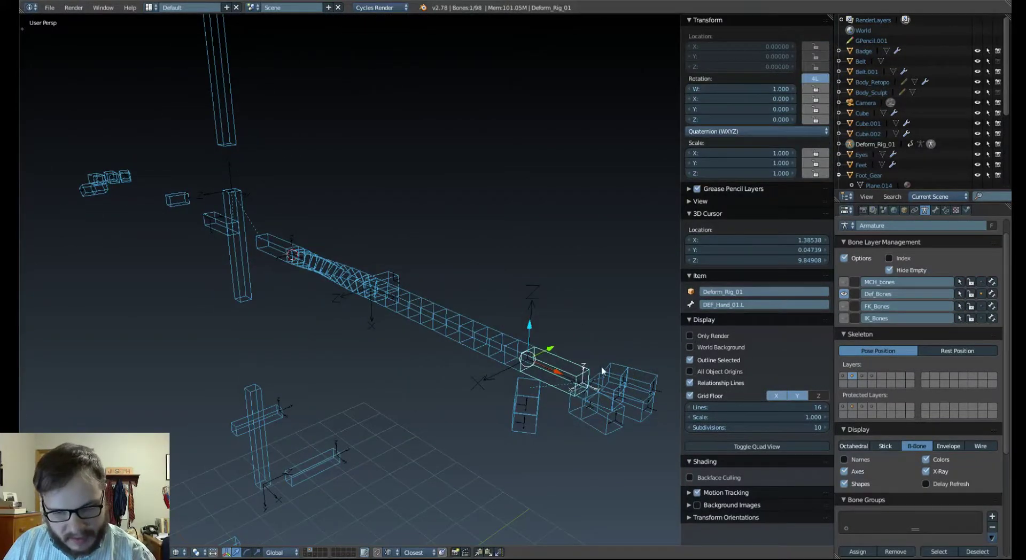
key(r)
key(y)
key(y)
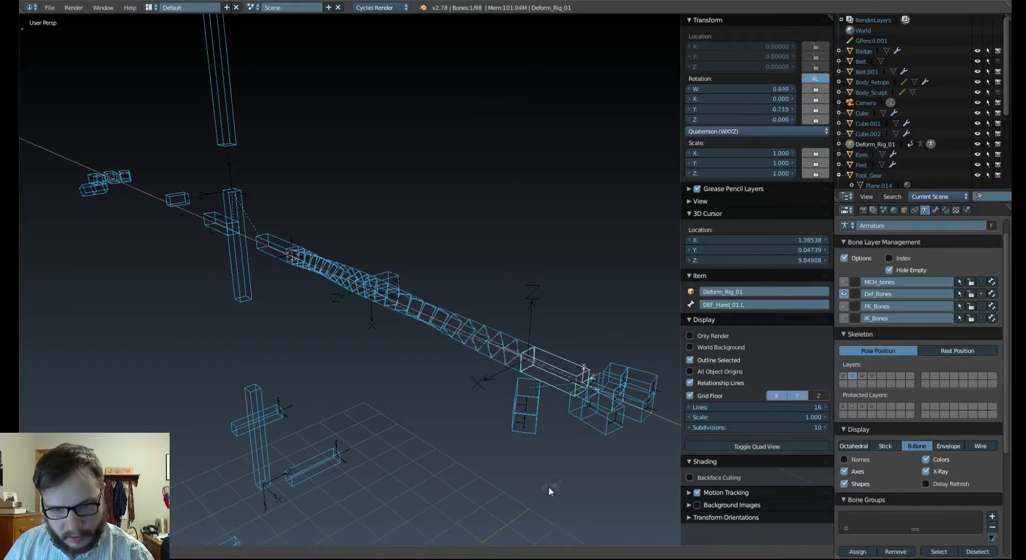
right_click(519, 429)
In Edit Mode, recalculate the roll of DEF_Shoulder_01.L to match DEF_Forearm_01.L as the Active Bone.
mouse_move(386, 342)
middle_down()
mouse_move(477, 342)
mouse_move(395, 340)
mouse_move(377, 255)
mouse_move(392, 235)
mouse_move(367, 320)
mouse_move(408, 334)
mouse_move(317, 313)
mouse_move(366, 326)
mouse_move(392, 358)
mouse_move(397, 338)
middle_up()
right_click(391, 341)
key(Tab)
click(415, 328)
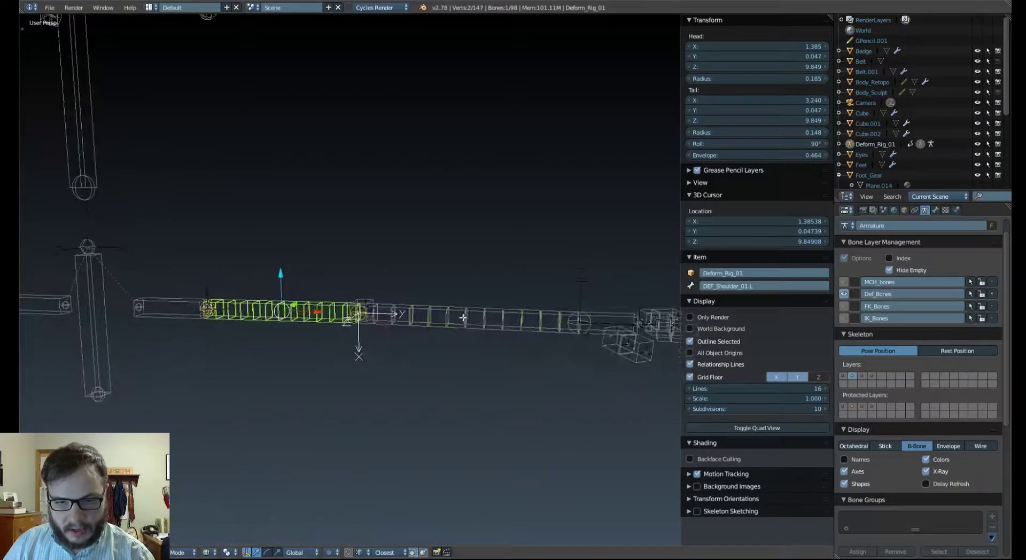
right_click(463, 317)
shift+right_click(317, 308)
shift+right_click(387, 309)
right_click(439, 312)
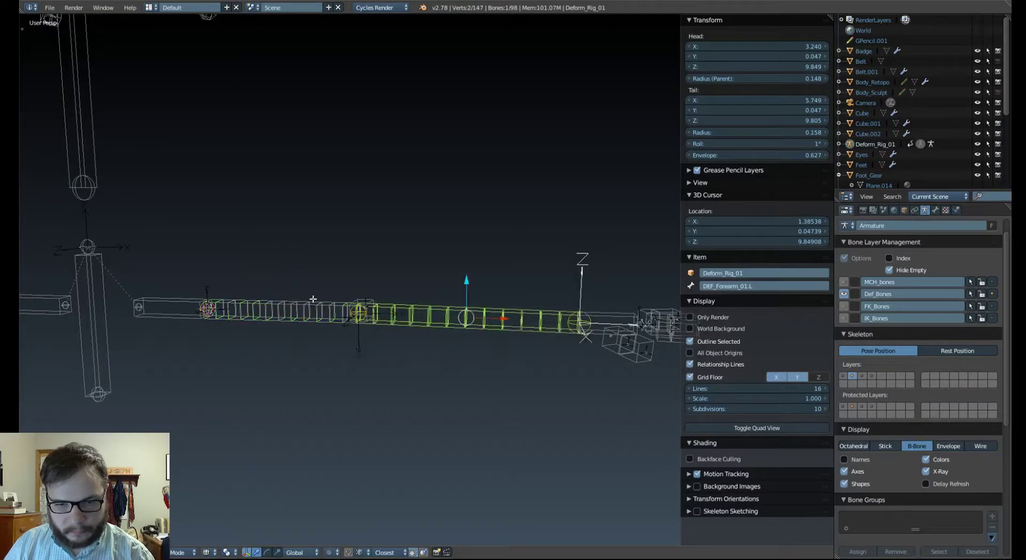
shift+right_click(314, 301)
right_click(468, 323)
right_click(326, 303)
shift+right_click(436, 319)
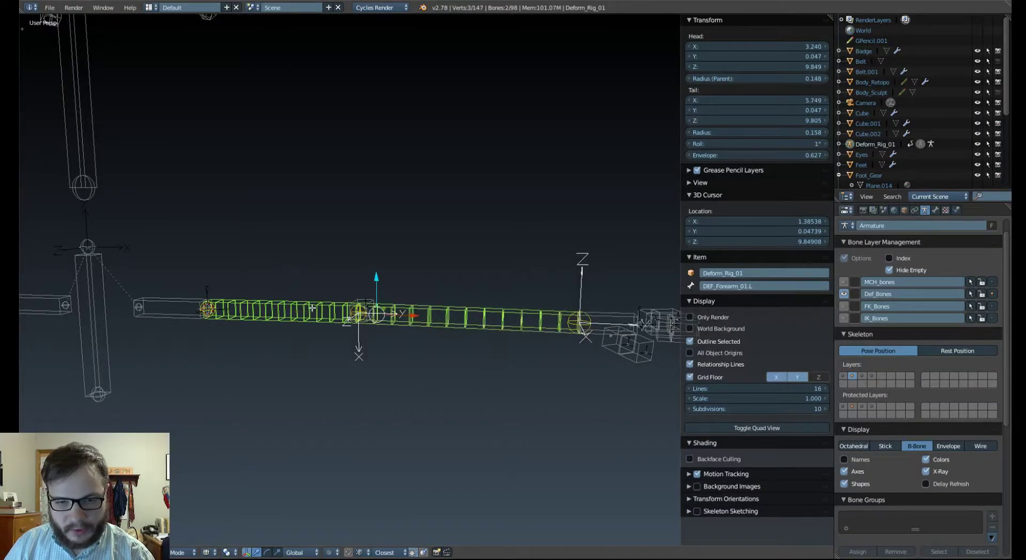
middle_drag(536, 310, 497, 314)
shift+right_click(585, 306)
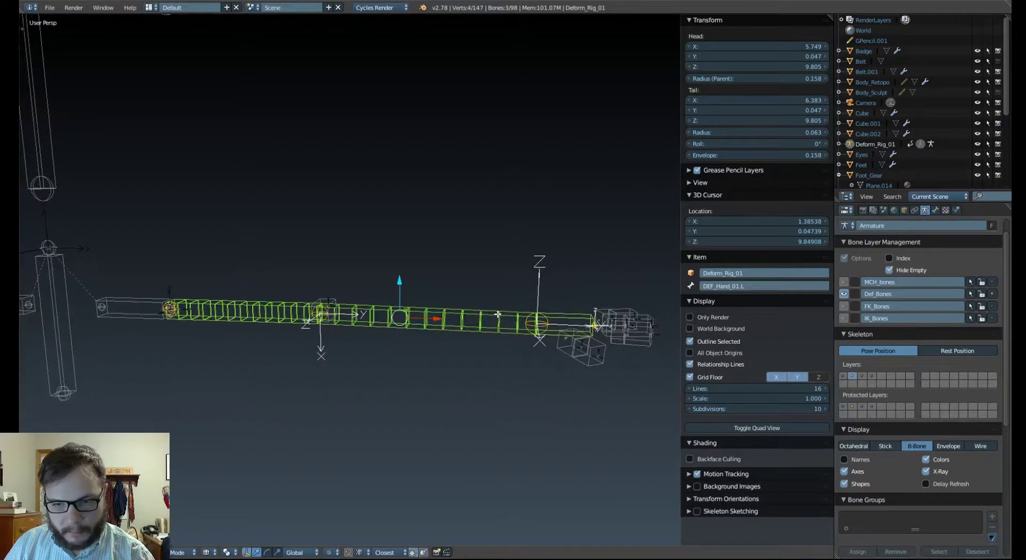
right_click(262, 309)
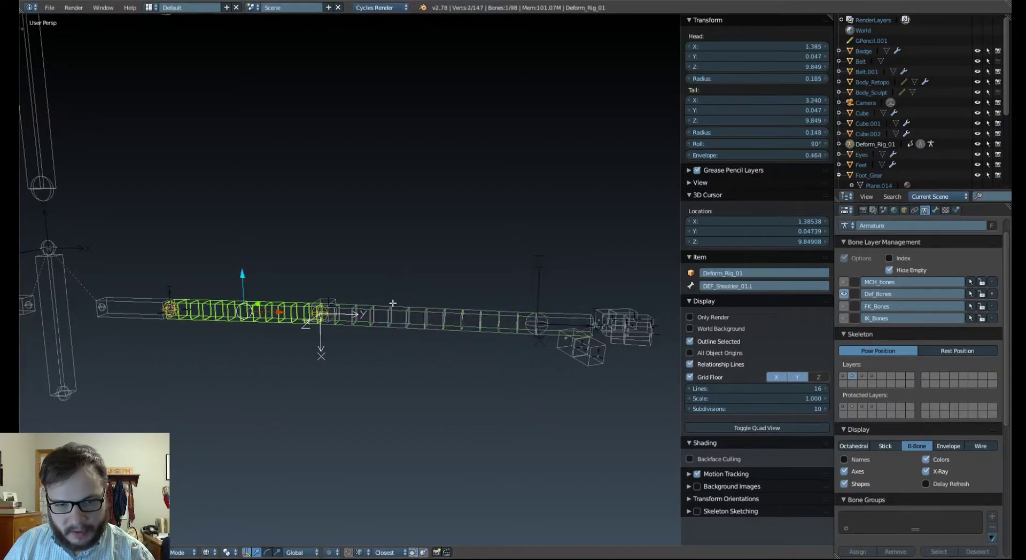
shift+right_click(453, 313)
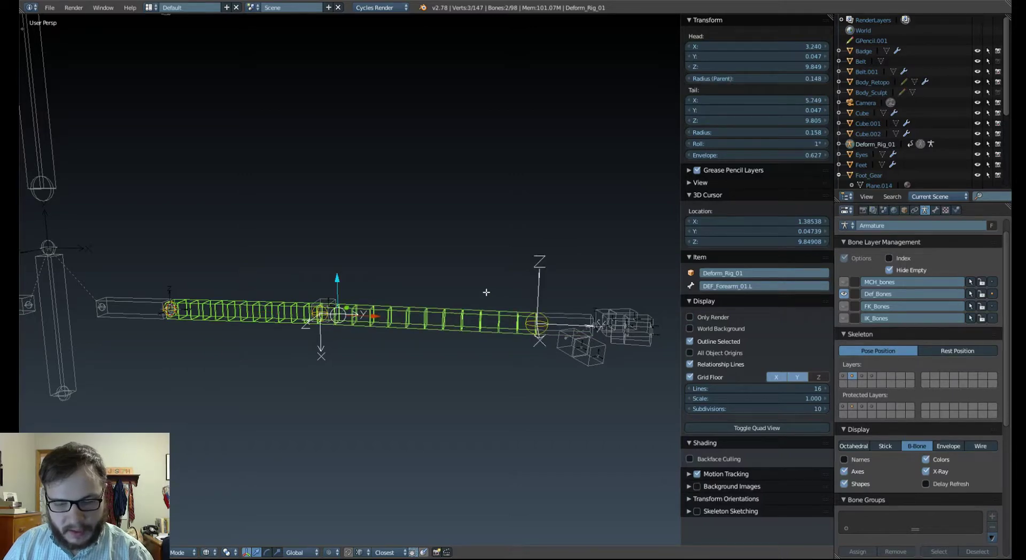
key(ctrl+n)
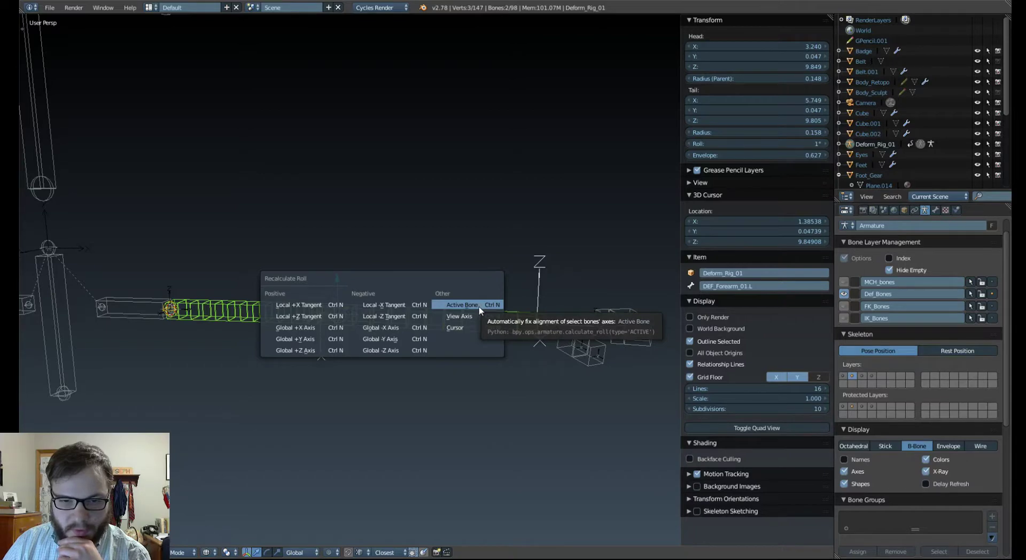
click(462, 305)
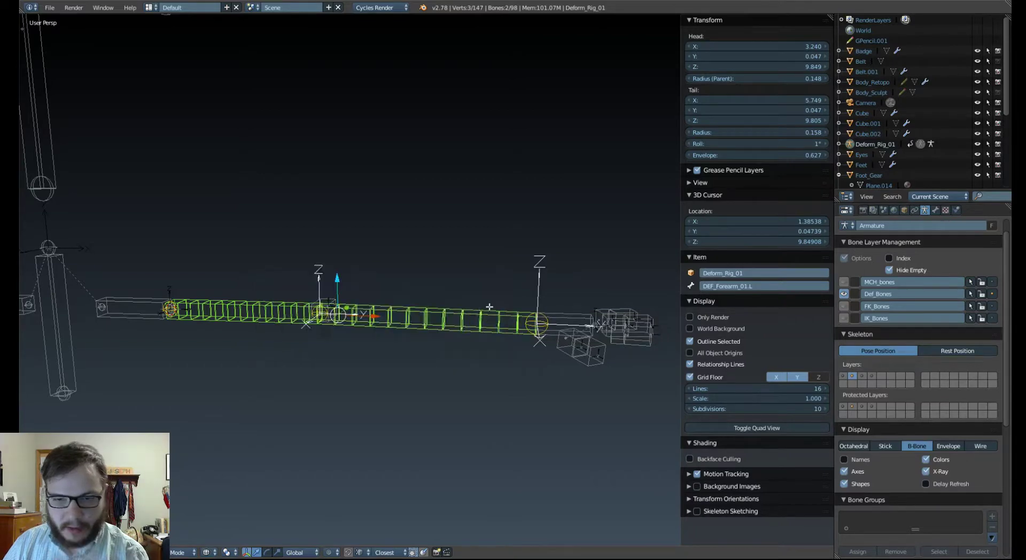
Try twisting DEF_Forearm_01.L about its local Y axis in Pose Mode to test the upper arm's segments, then cancel the rotation.
key(ctrl+Tab)
middle_drag(473, 347, 431, 334)
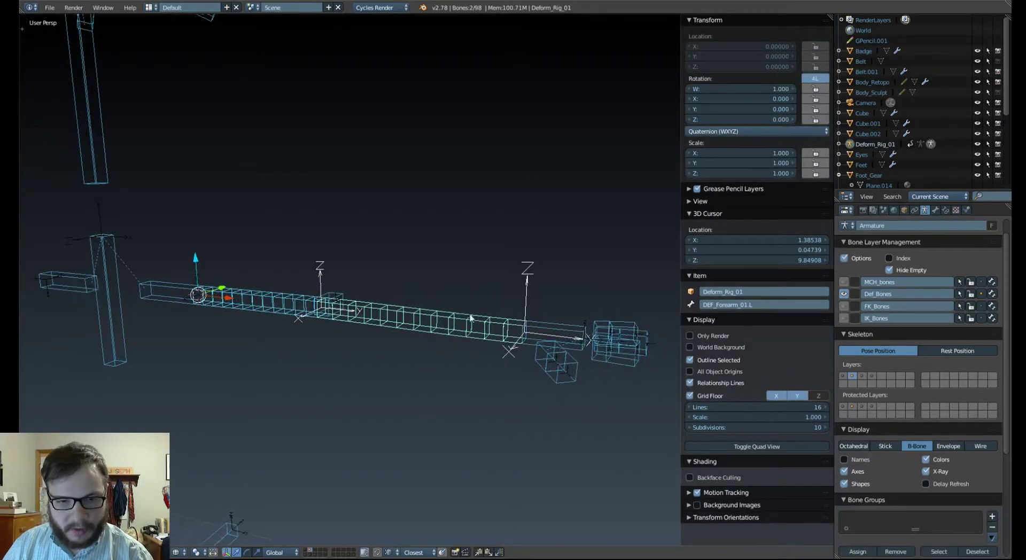
right_click(448, 319)
key(r)
key(y)
key(y)
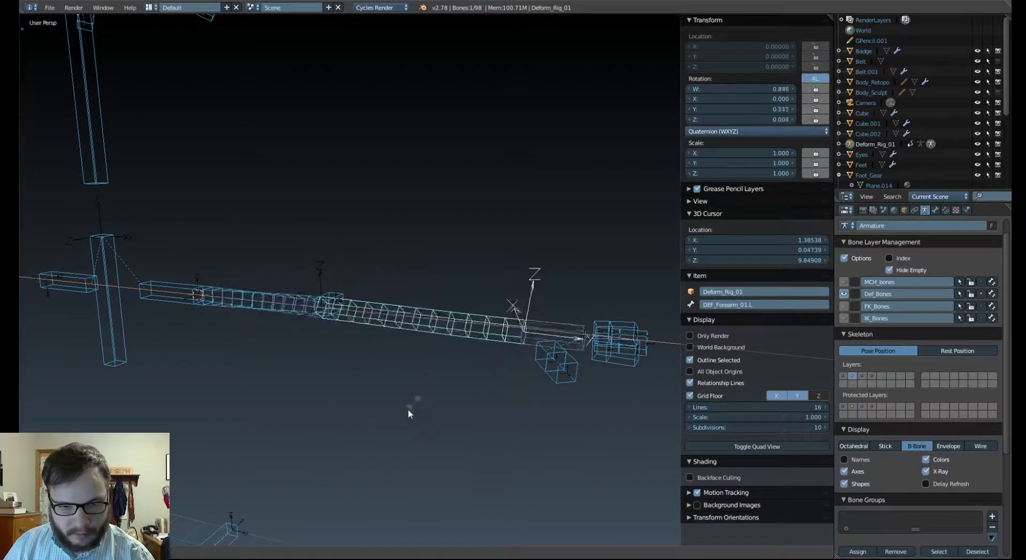
key(Escape)
right_click(558, 327)
key(r)
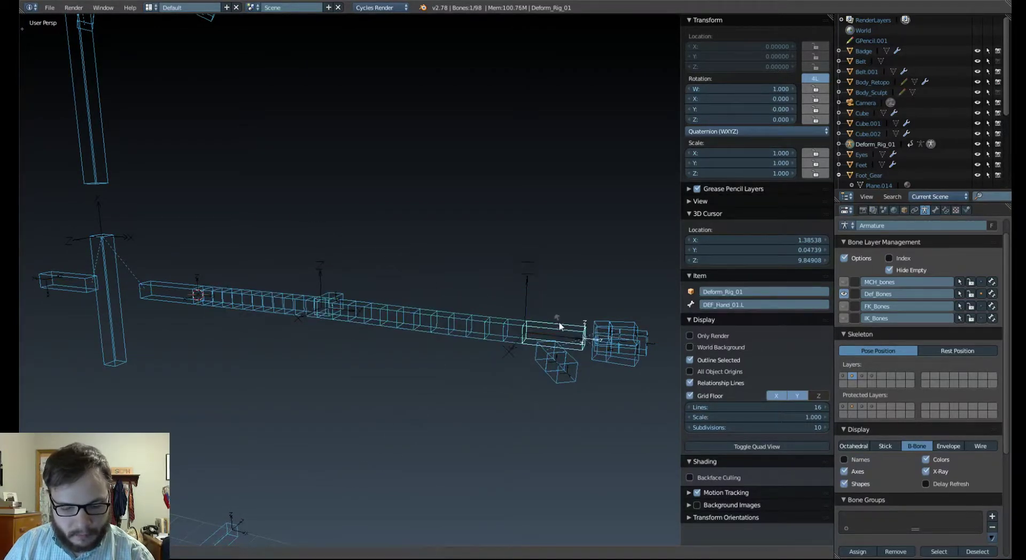
key(Escape)
Rotate DEF_Forearm_01.L upward at the elbow to test how the segmented arm bones bend.
right_click(422, 319)
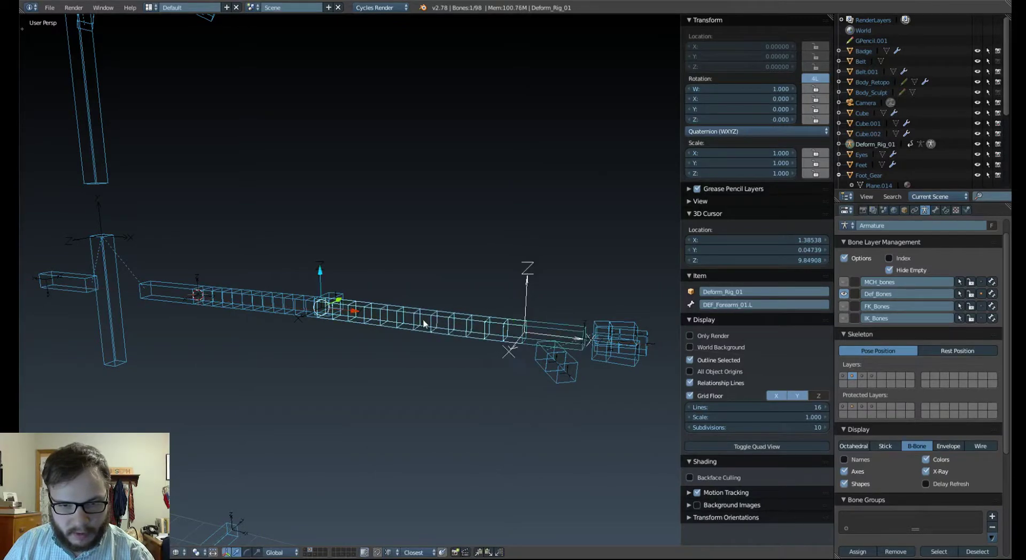
middle_drag(422, 318, 473, 372)
key(r)
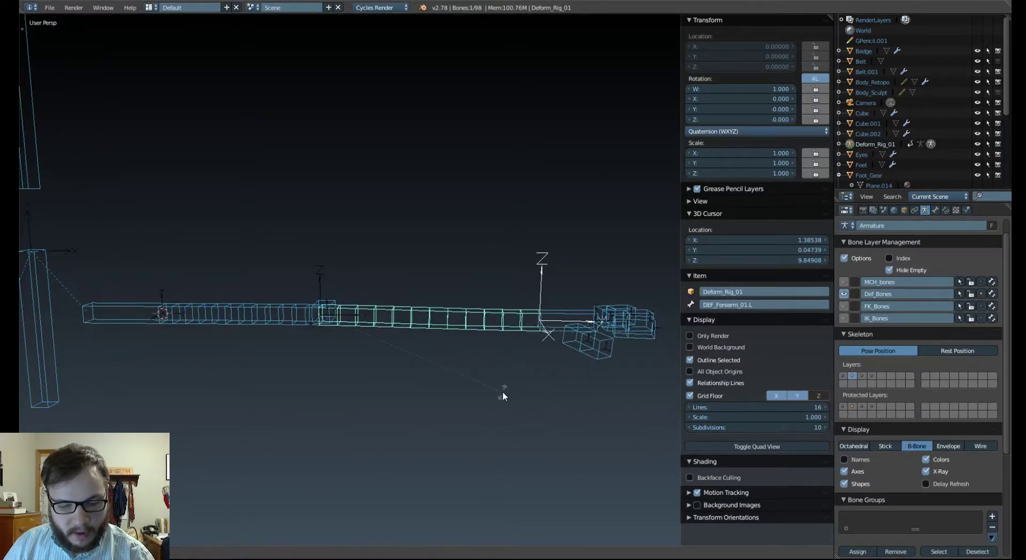
click(442, 220)
middle_drag(442, 220, 326, 318)
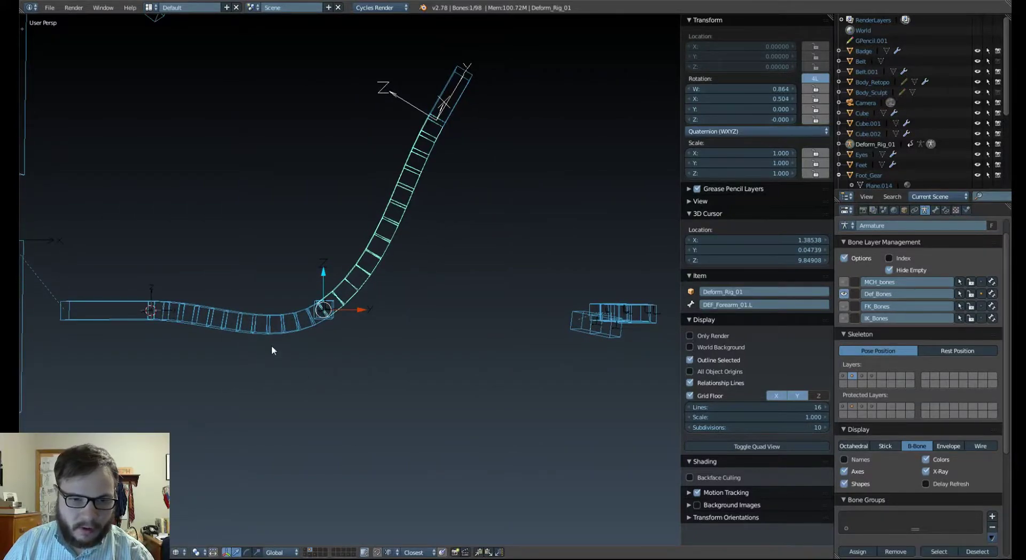
middle_drag(466, 304, 459, 331)
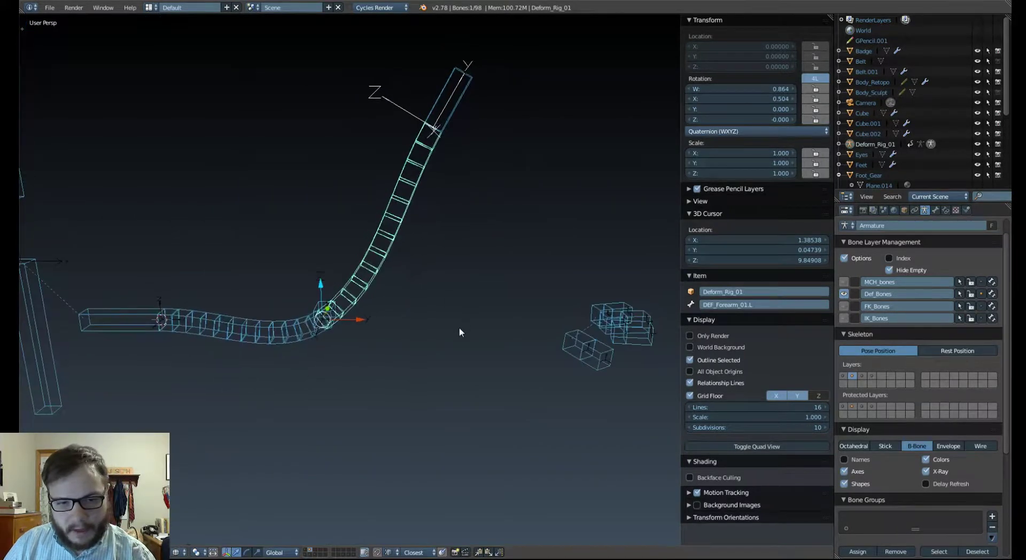
Set the Bendy Bones Ease In and Ease Out to 0 for both DEF_Forearm_01.L and DEF_Shoulder_01.L.
scroll(922, 453, down, 5)
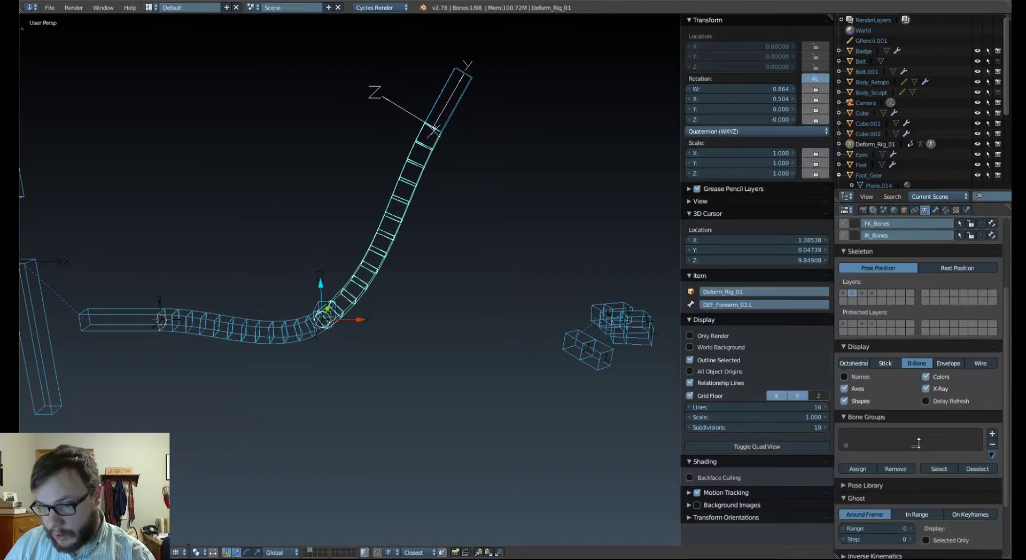
scroll(919, 348, up, 5)
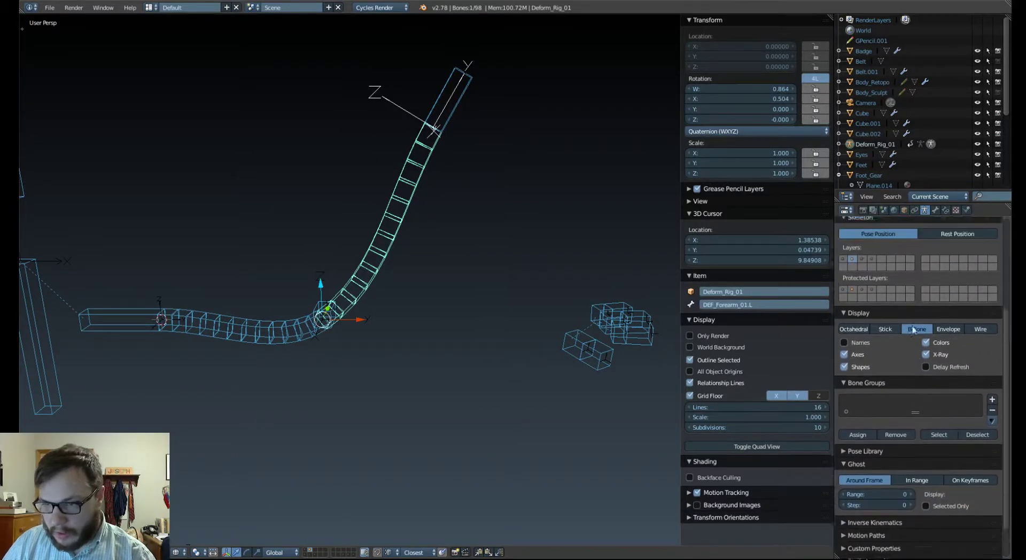
click(934, 210)
scroll(879, 418, down, 1)
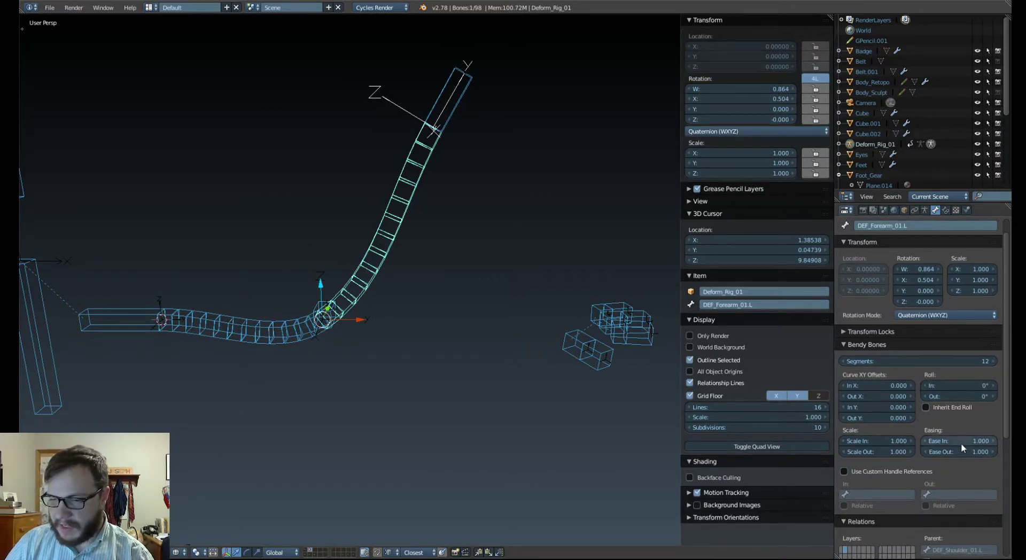
drag(960, 443, 885, 471)
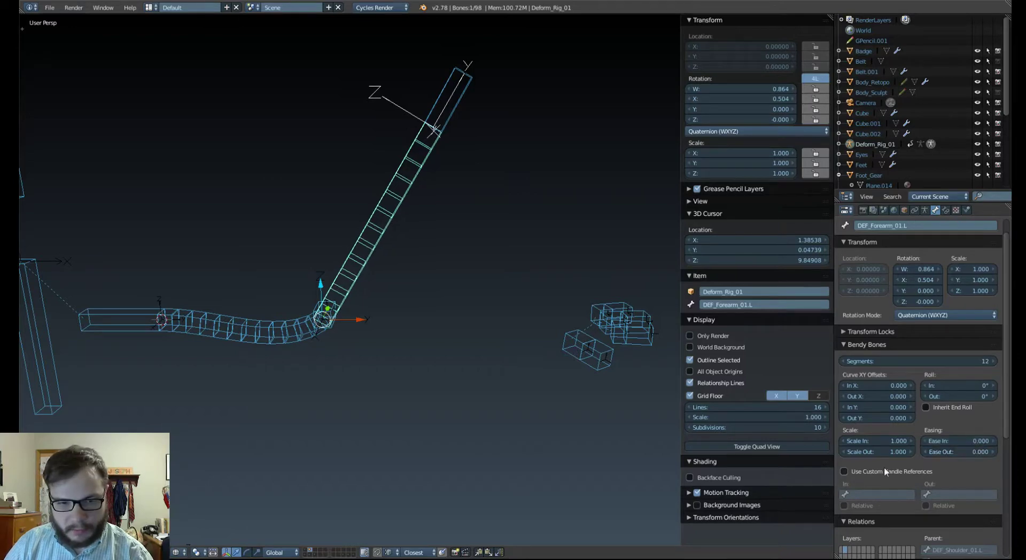
right_click(291, 340)
drag(977, 441, 941, 453)
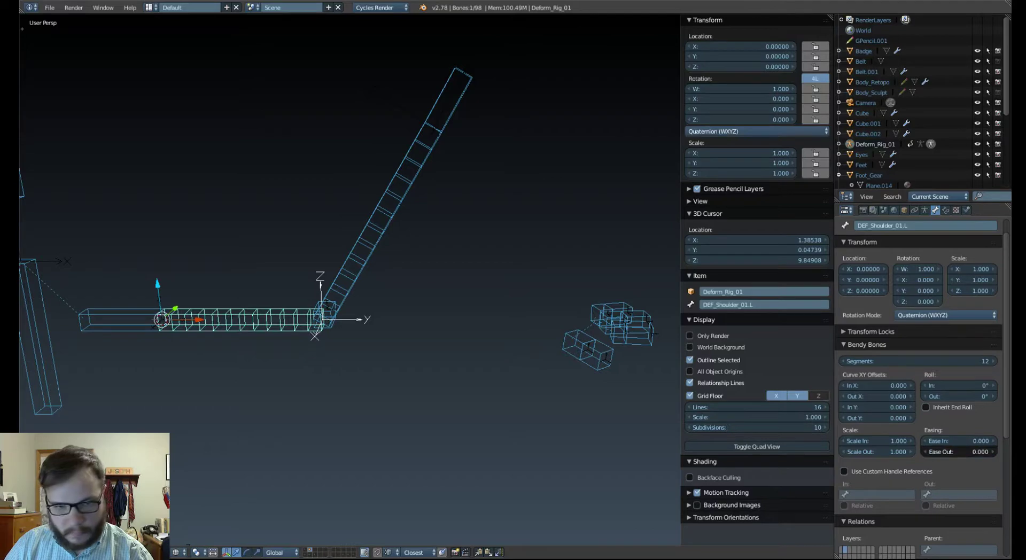
Try rotating DEF_Hand_01.L on the bent arm with its straightened segments, then cancel the rotation.
right_click(435, 107)
middle_drag(501, 155, 495, 157)
key(r)
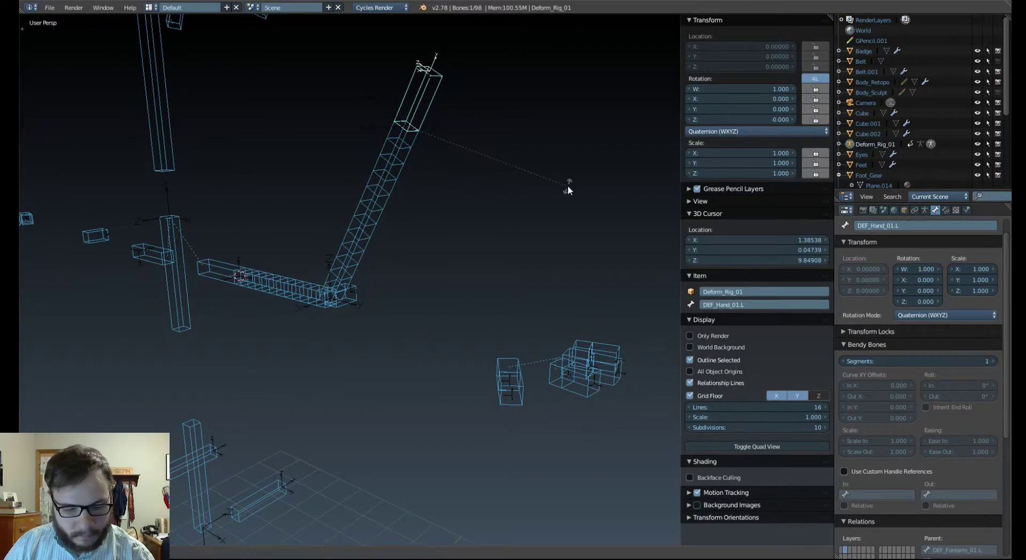
key(x)
right_click(447, 267)
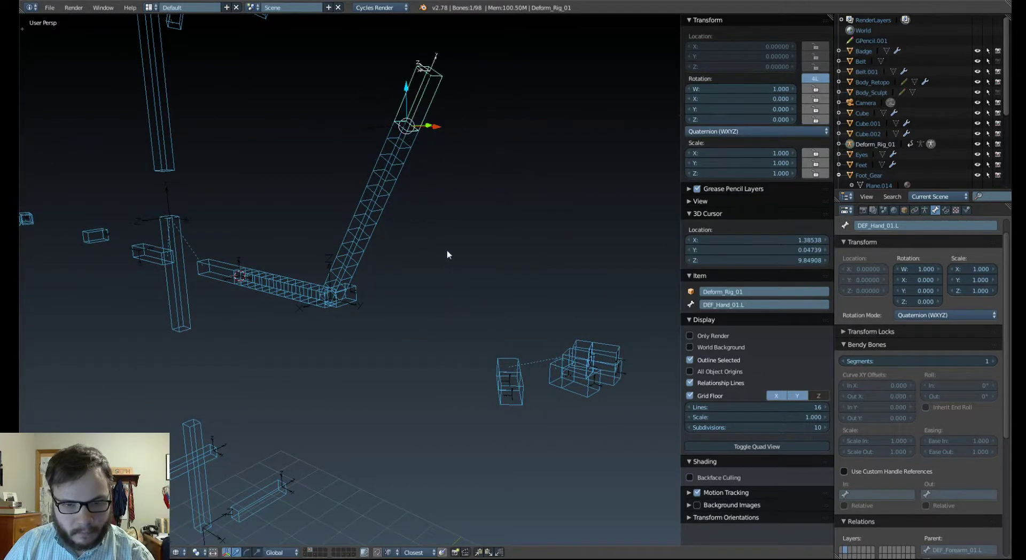
Select all visible deform bones and clear their pose rotation.
key(a)
key(a)
key(alt+r)
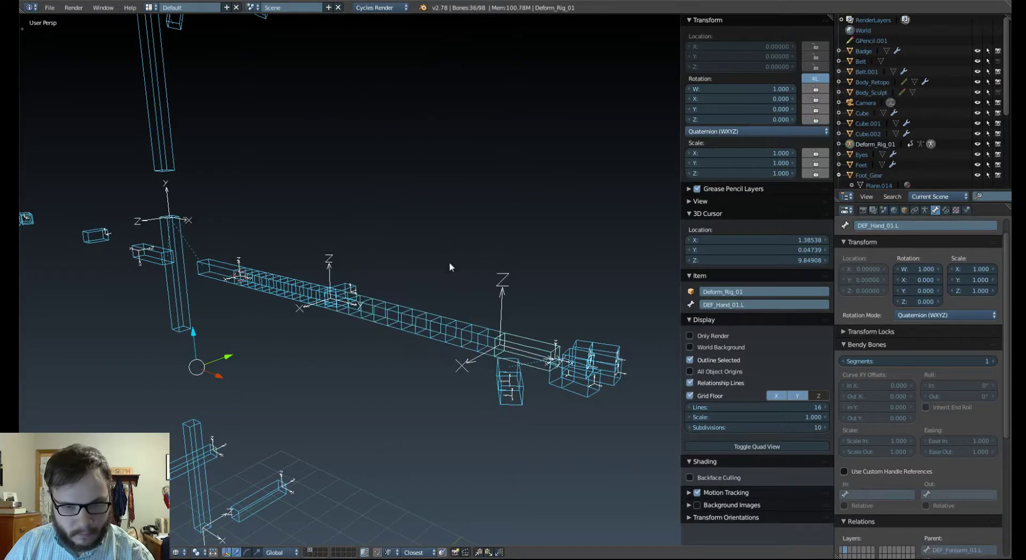
Try rotating DEF_Hand_01.L freely and about the global X axis to test the forearm twist, cancelling each rotation.
right_click(543, 342)
key(r)
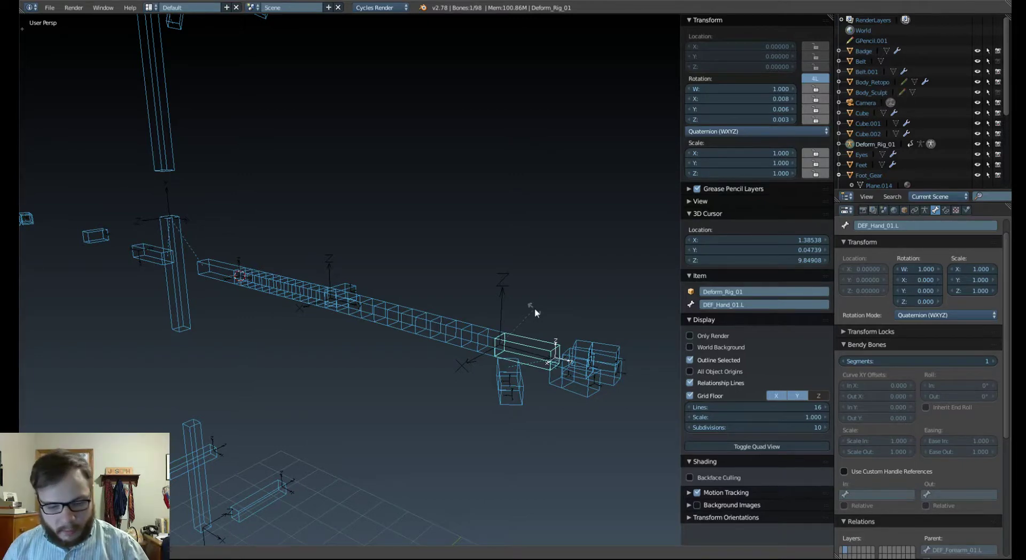
right_click(555, 330)
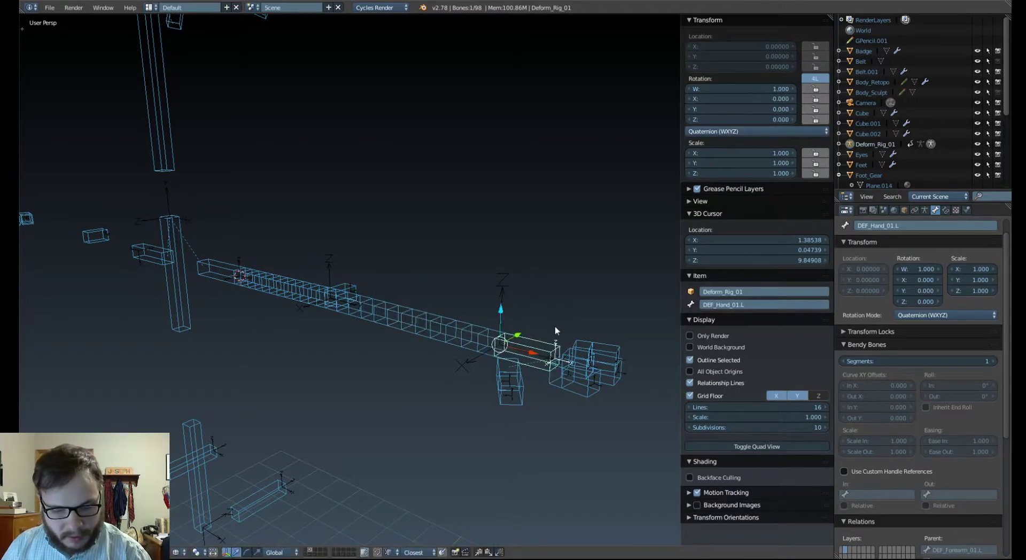
key(r)
key(x)
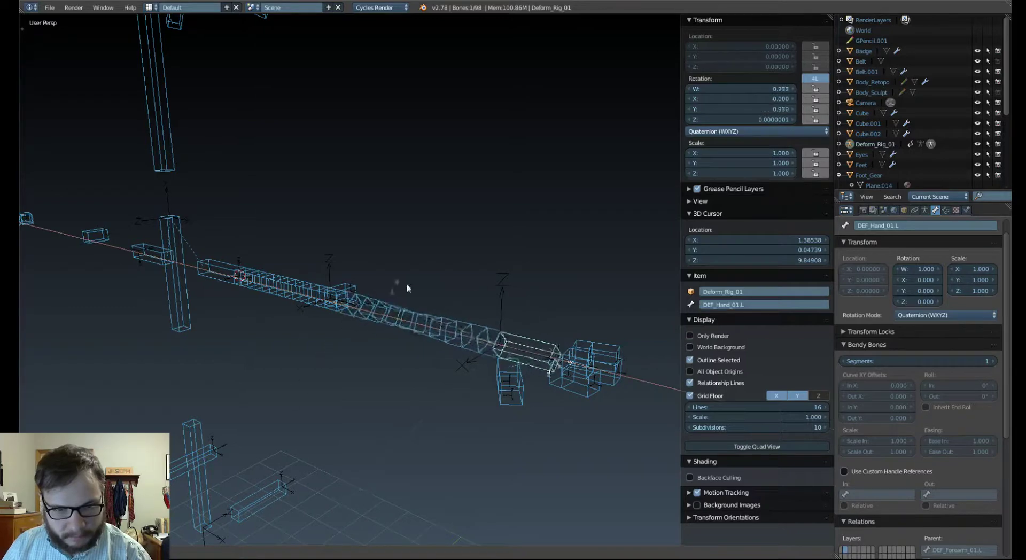
right_click(366, 292)
middle_drag(341, 303, 389, 344)
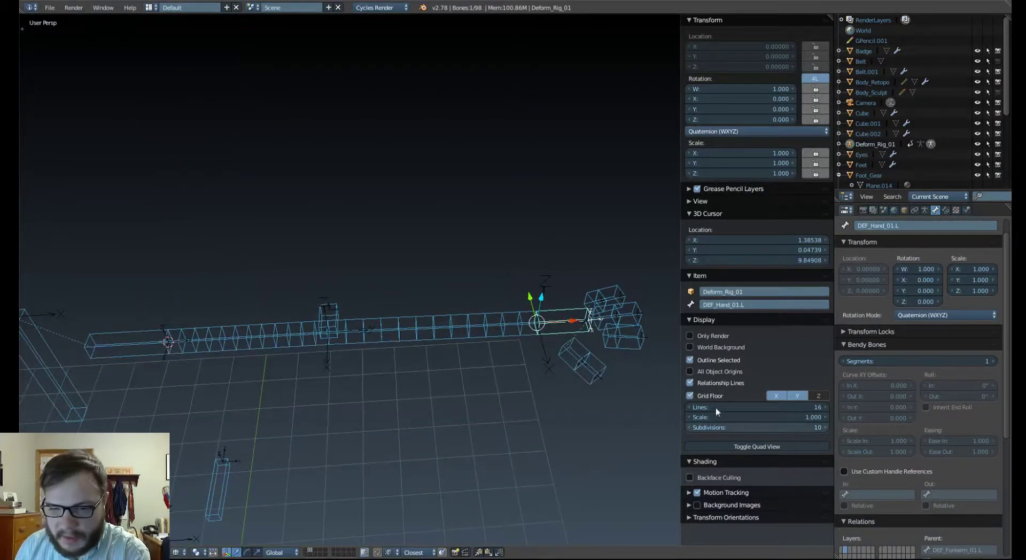
Reset the Bendy Bones Ease In of DEF_Forearm_01.L to 0.
right_click(482, 324)
key(r)
right_click(153, 398)
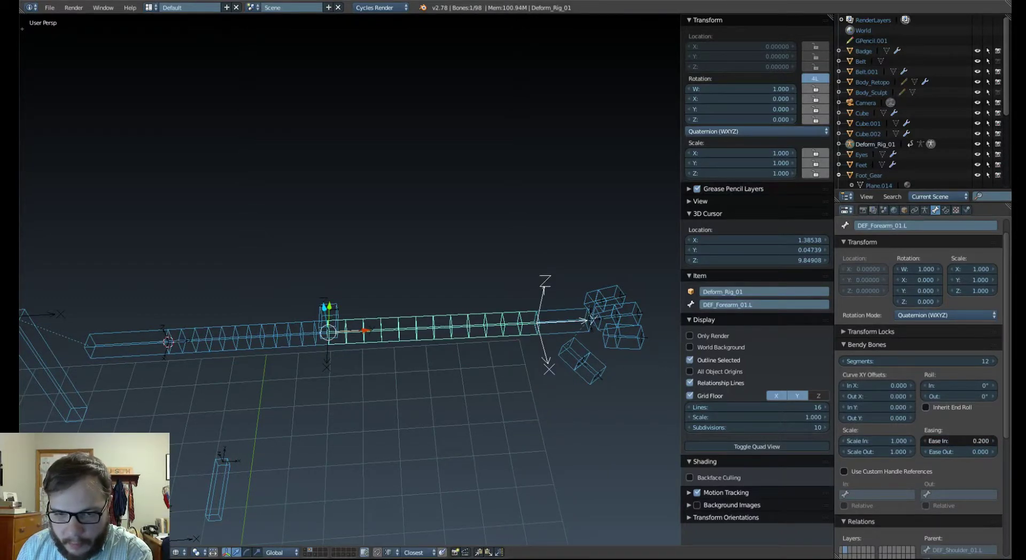
key(BackSpace)
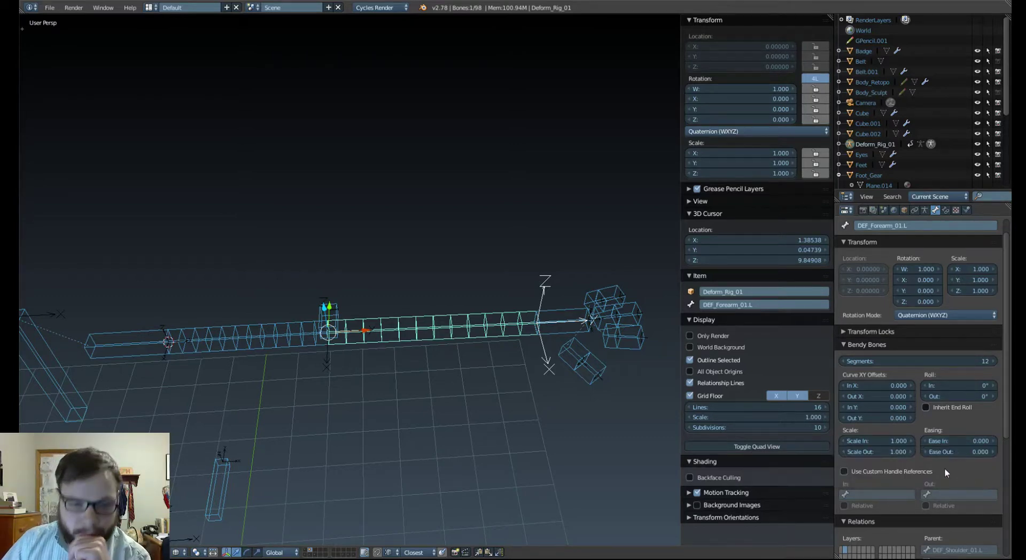
In Edit Mode, parent DEF_Shoulder_01.L to DEF_Clavical_01.L with Keep Offset.
right_click(238, 348)
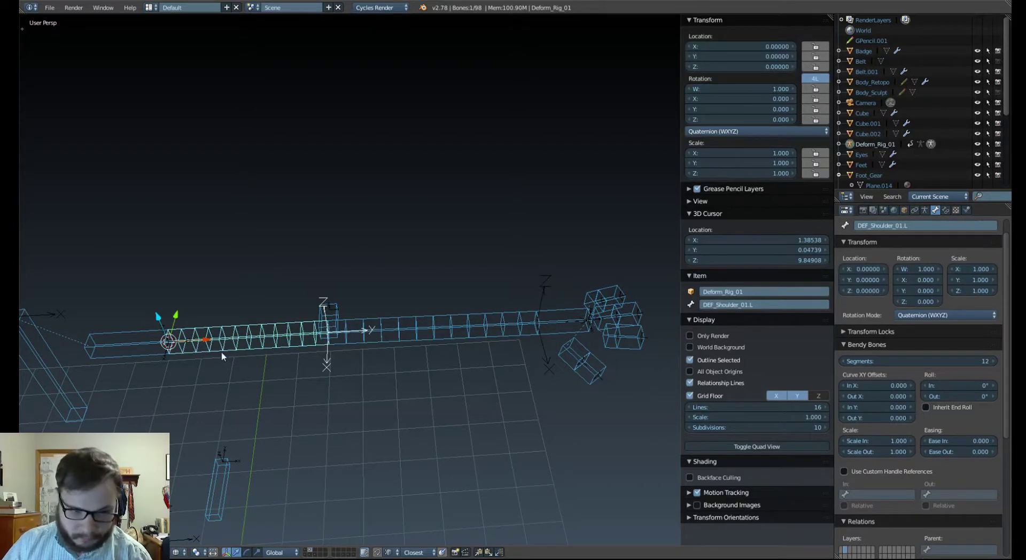
shift+middle_drag(223, 356, 363, 339)
key(Tab)
click(444, 348)
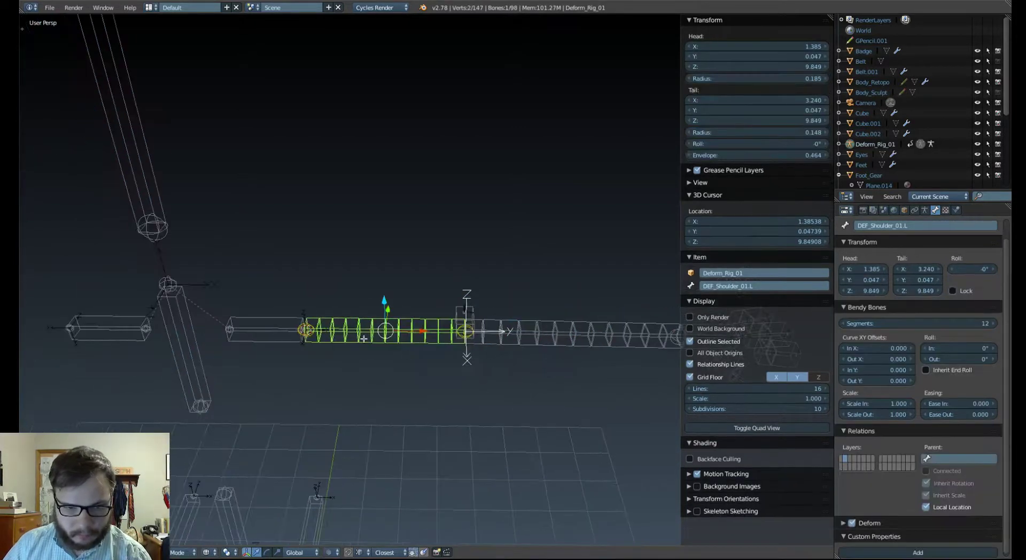
shift+right_click(291, 329)
key(ctrl+p)
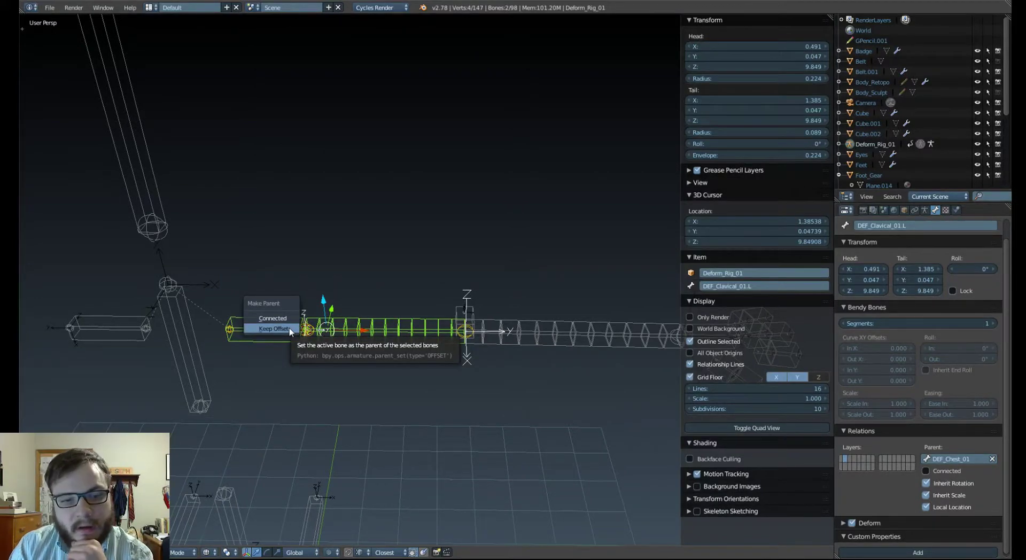
click(273, 328)
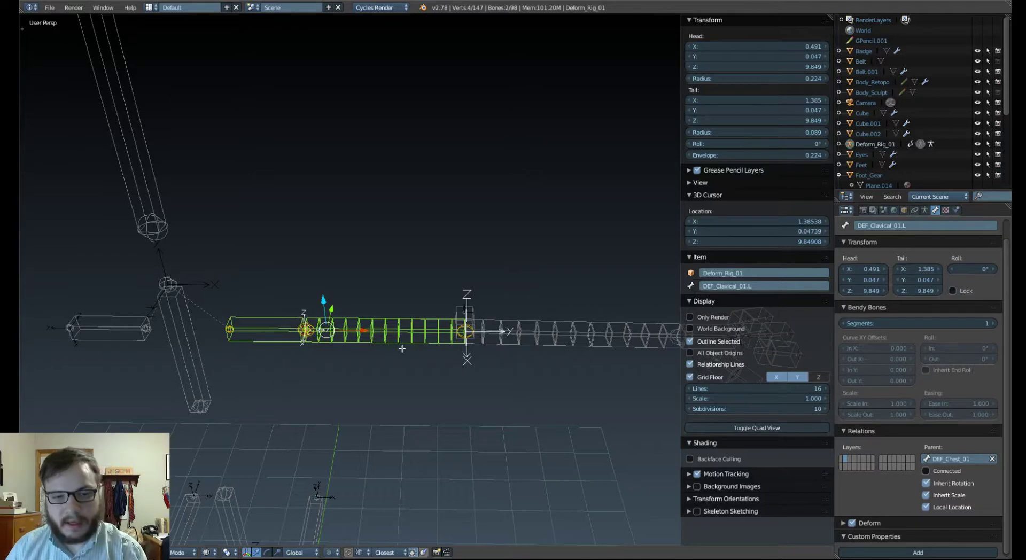
Show the MCH, FK and IK bone layers alongside the deform bones and return to the bone properties.
scroll(403, 348, down, 5)
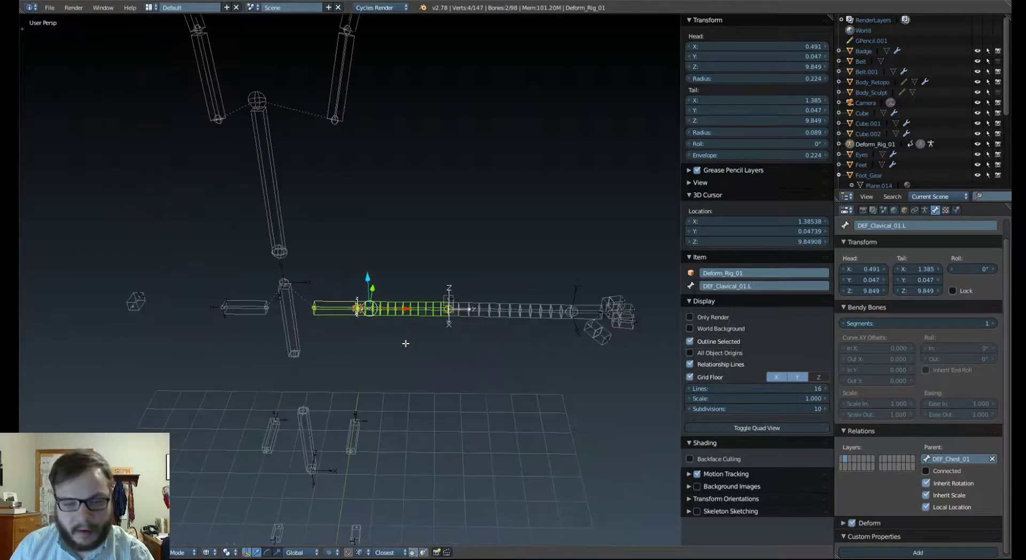
click(924, 210)
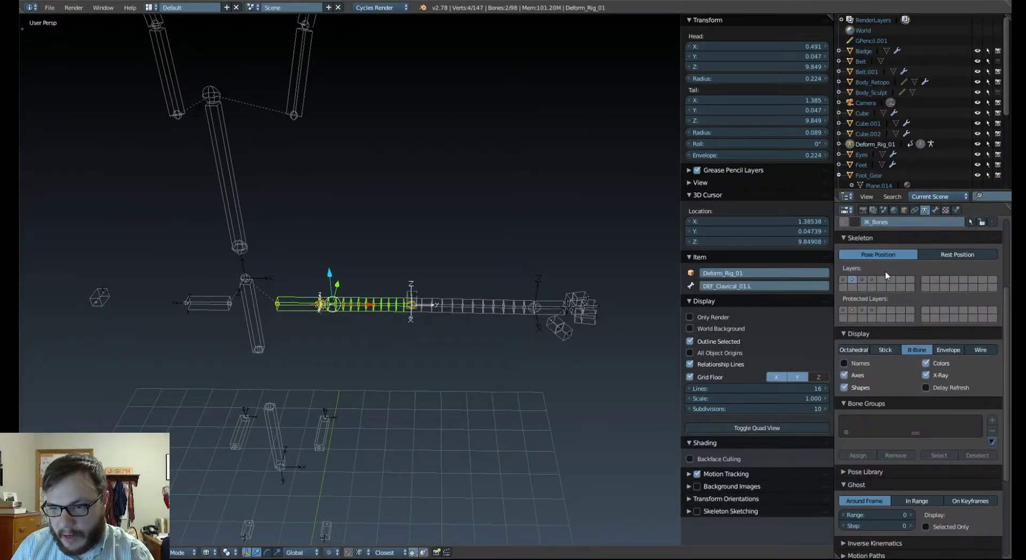
scroll(878, 259, up, 5)
click(844, 314)
click(843, 327)
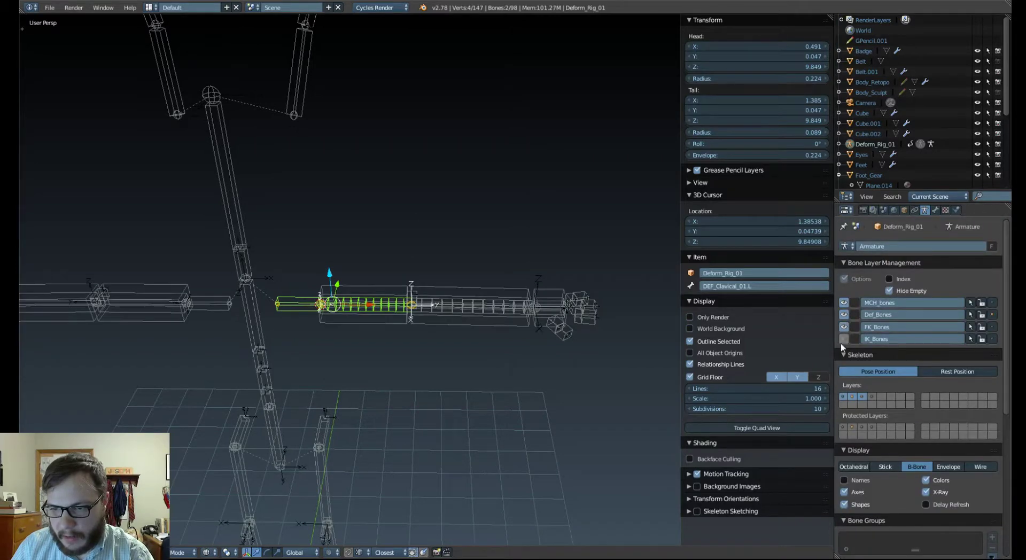
click(844, 339)
click(936, 210)
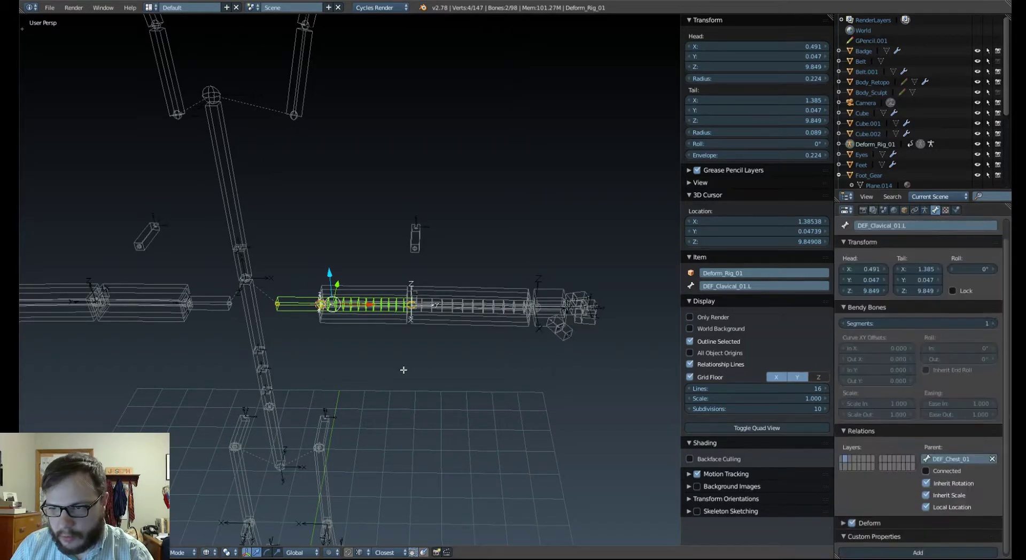
Try connecting FK_Shoulder_01.L to its parent DEF_Clavical_01.L, then disconnect it again.
key(KP_Decimal)
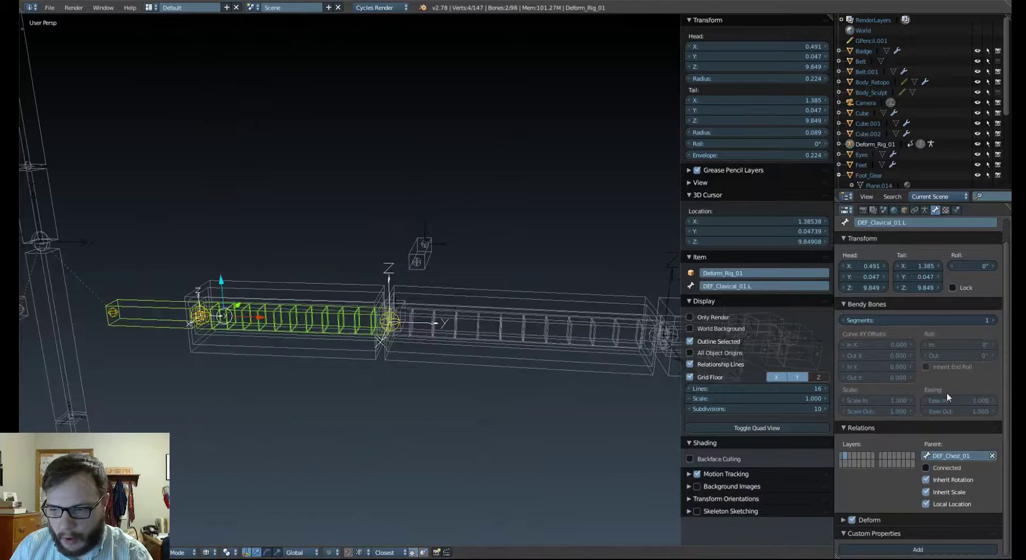
right_click(249, 288)
right_click(258, 280)
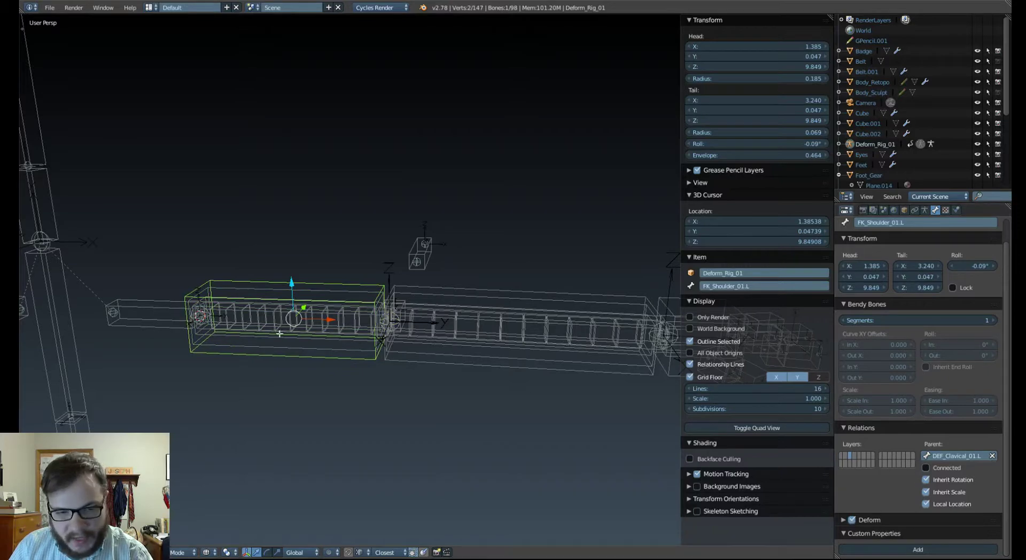
click(926, 468)
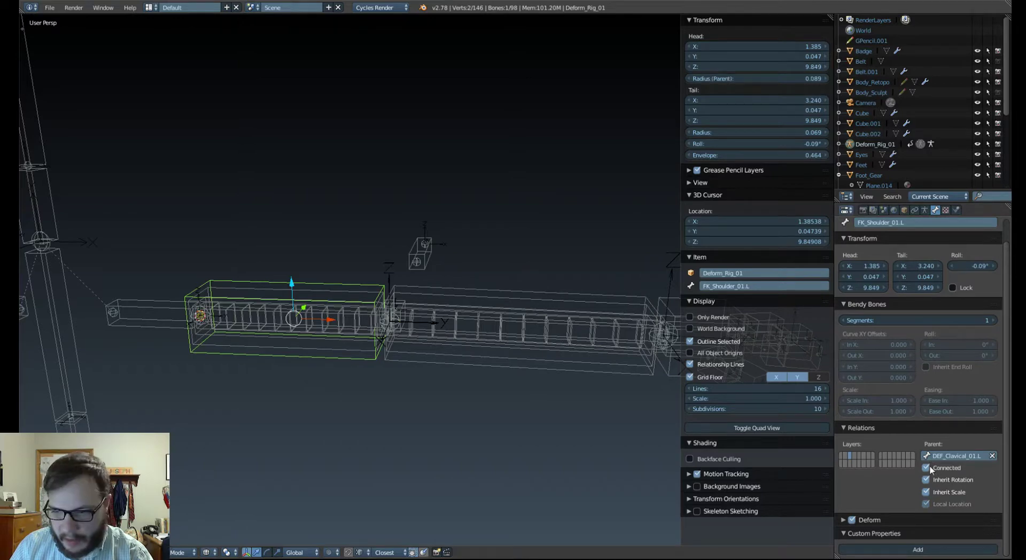
click(927, 468)
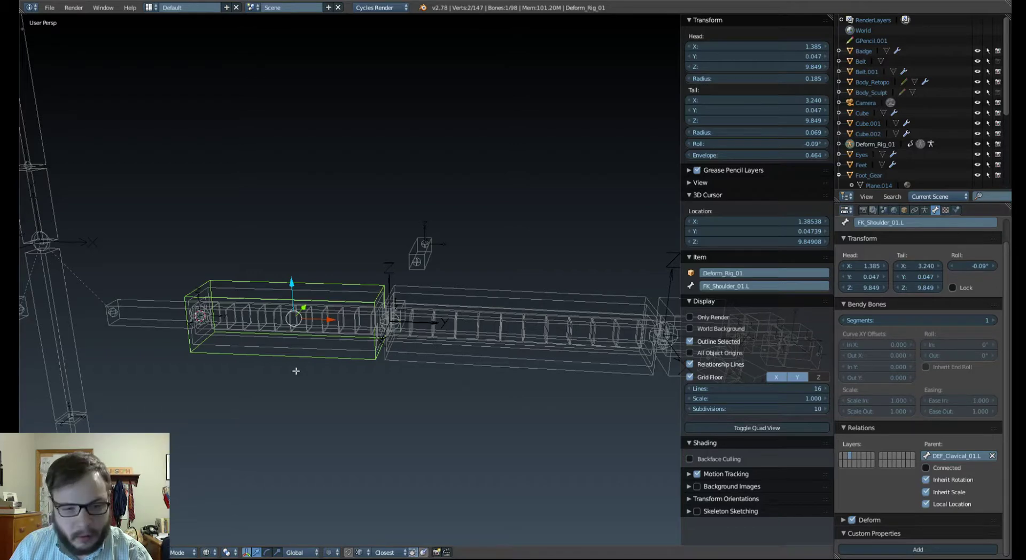
scroll(294, 292, down, 3)
scroll(323, 292, up, 4)
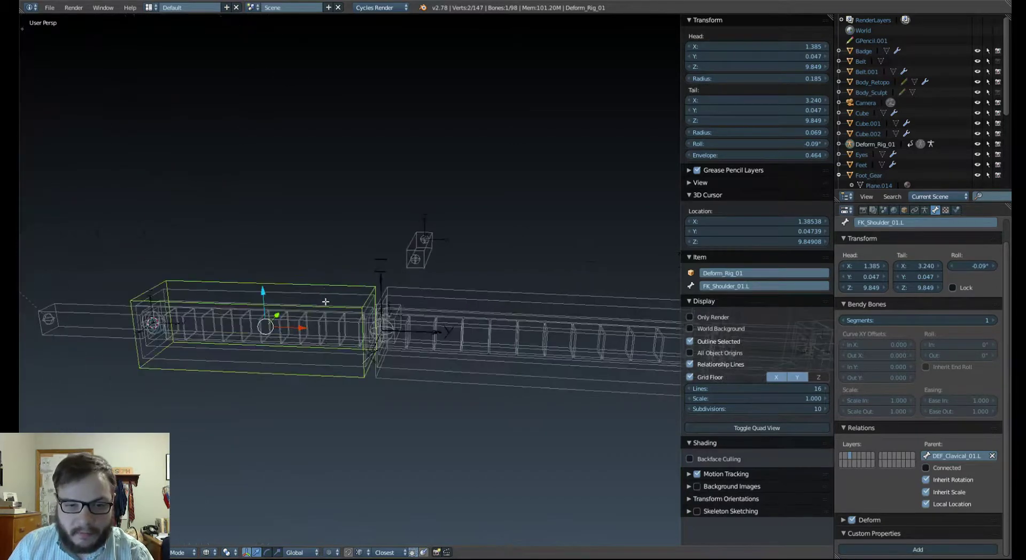
shift+middle_drag(305, 318, 406, 327)
middle_drag(569, 315, 483, 293)
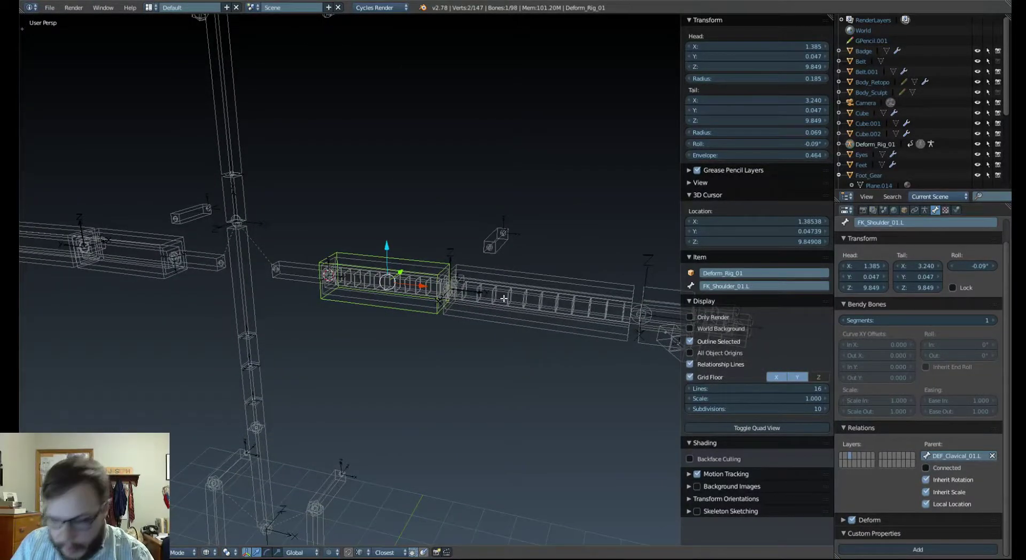
key(z)
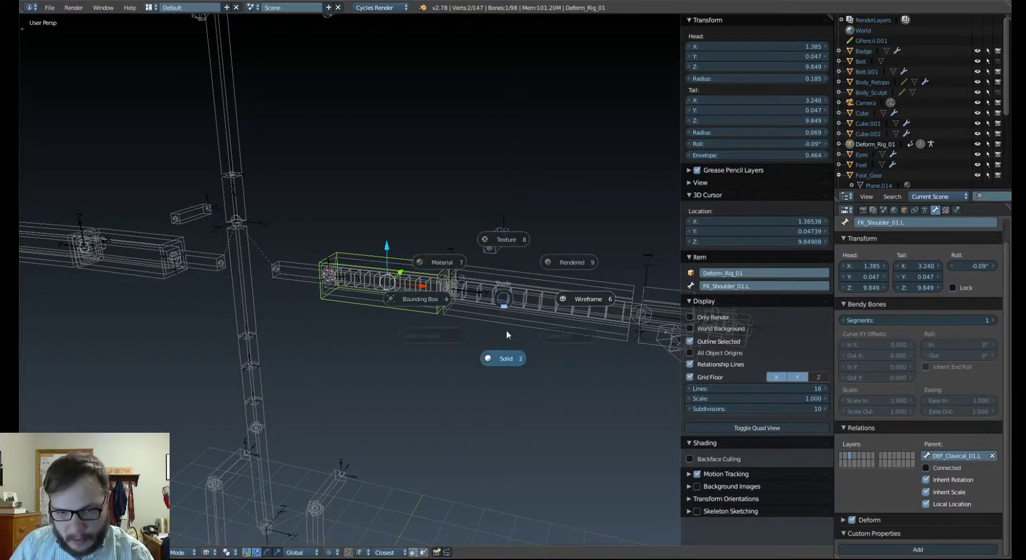
click(512, 303)
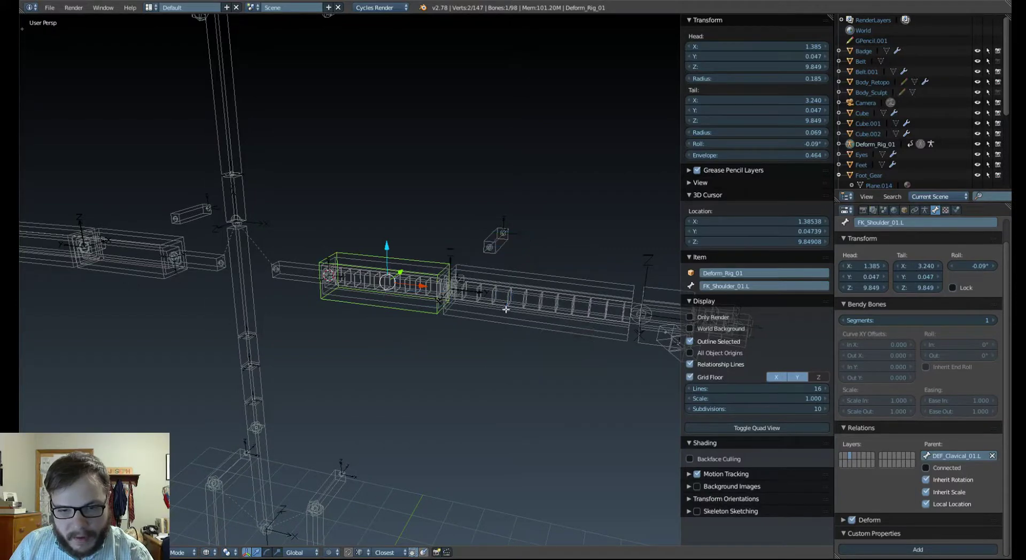
In Pose Mode, hide the FK and IK bone layers and turn on the fifth and sixth armature layers.
key(Tab)
click(499, 328)
scroll(486, 331, up, 6)
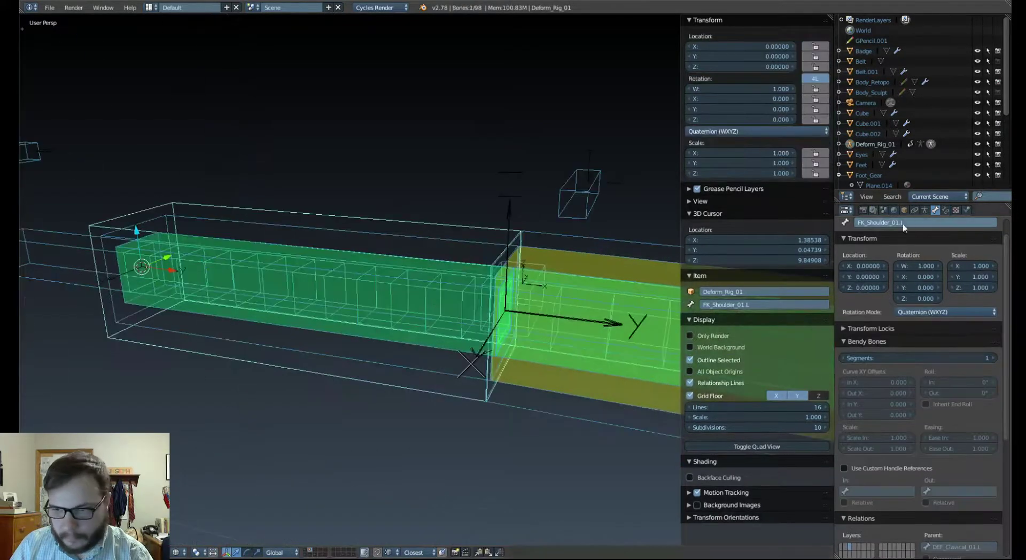
click(933, 211)
click(925, 210)
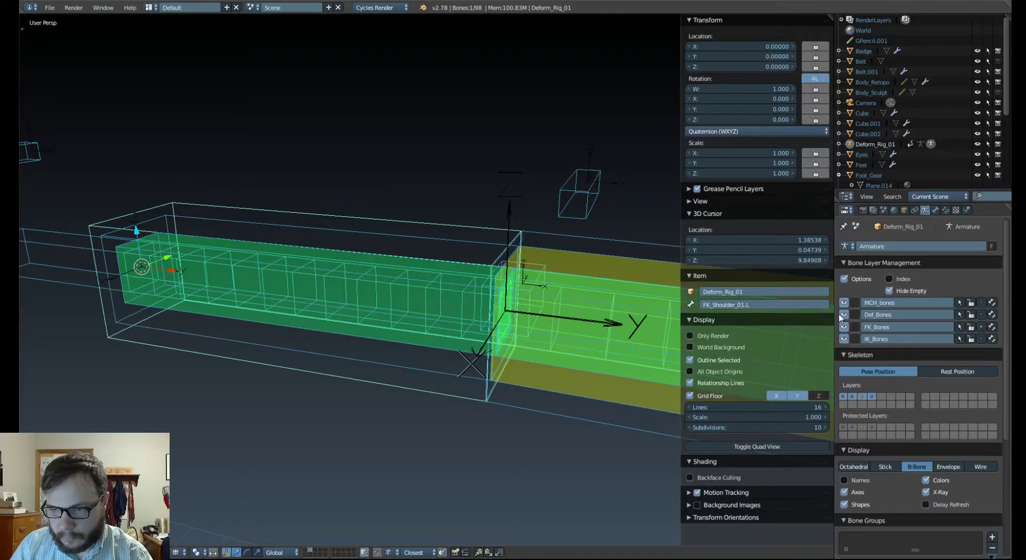
drag(844, 326, 845, 340)
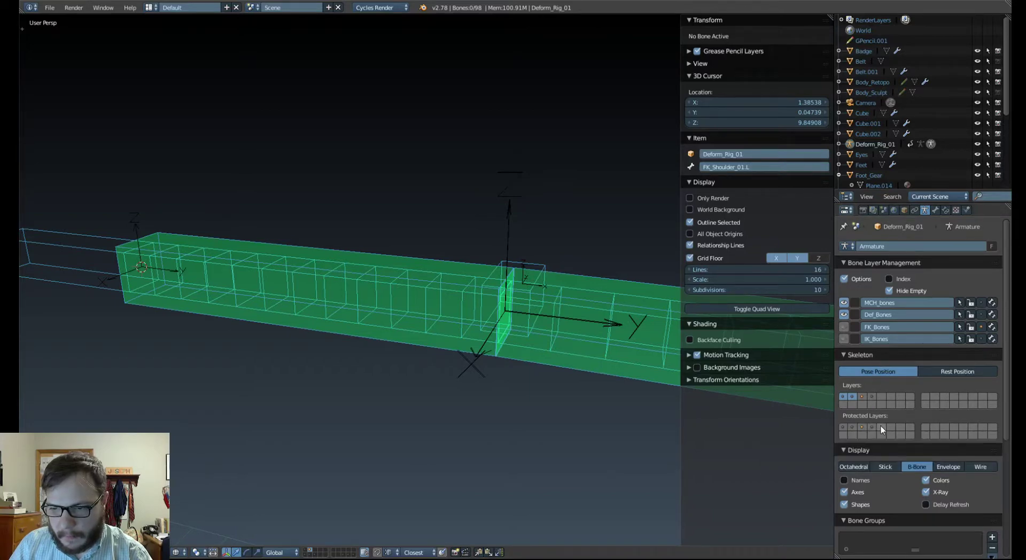
shift+click(888, 396)
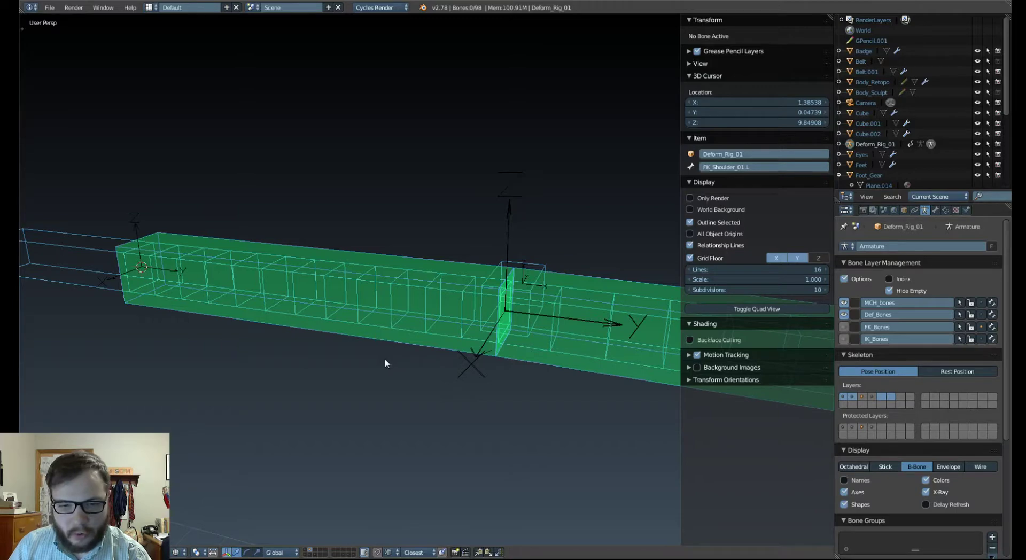
Add a Copy Transforms constraint to DEF_Shoulder_01.L targeting the overlapping MCH upper-arm bone.
scroll(393, 372, down, 4)
middle_drag(393, 373, 398, 328)
right_click(403, 355)
scroll(404, 361, up, 3)
shift+right_click(357, 337)
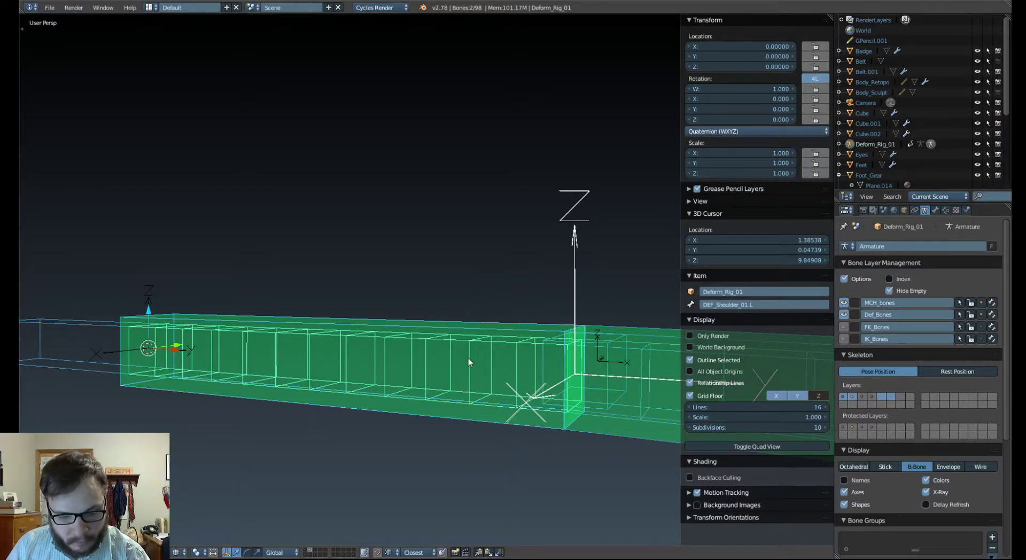
key(shift+ctrl+c)
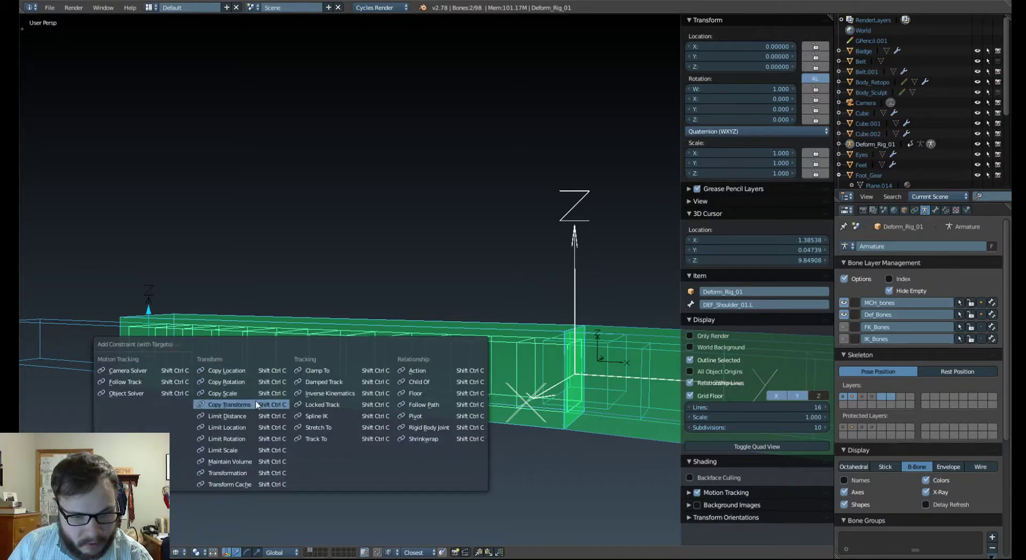
click(256, 394)
Add a Copy Transforms constraint to DEF_Forearm_01.L targeting the overlapping MCH forearm bone.
middle_drag(274, 388, 372, 368)
shift+right_click(459, 354)
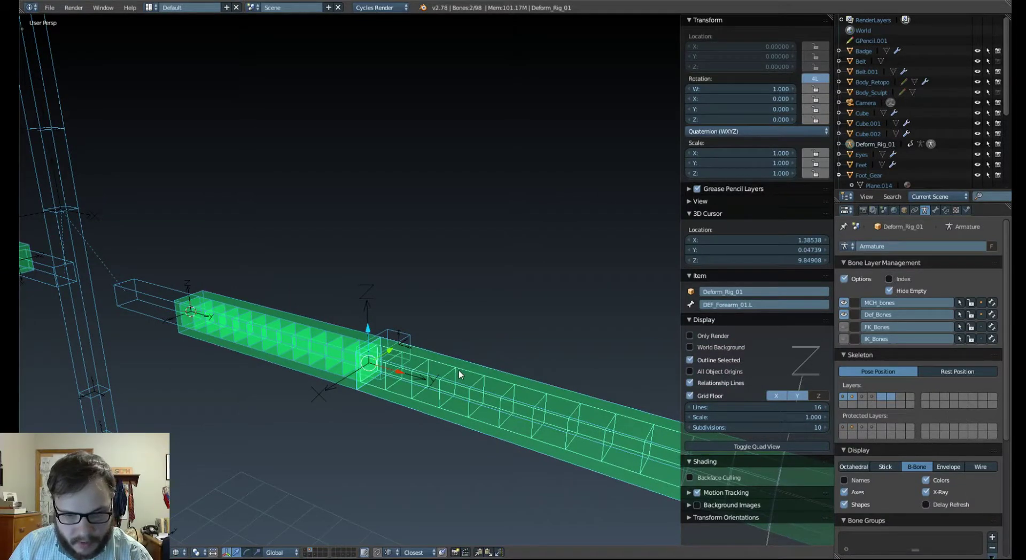
key(ctrl+shift+c)
click(458, 370)
Add a Copy Transforms constraint to DEF_Hand_01.L targeting the overlapping MCH hand bone.
scroll(449, 375, down, 2)
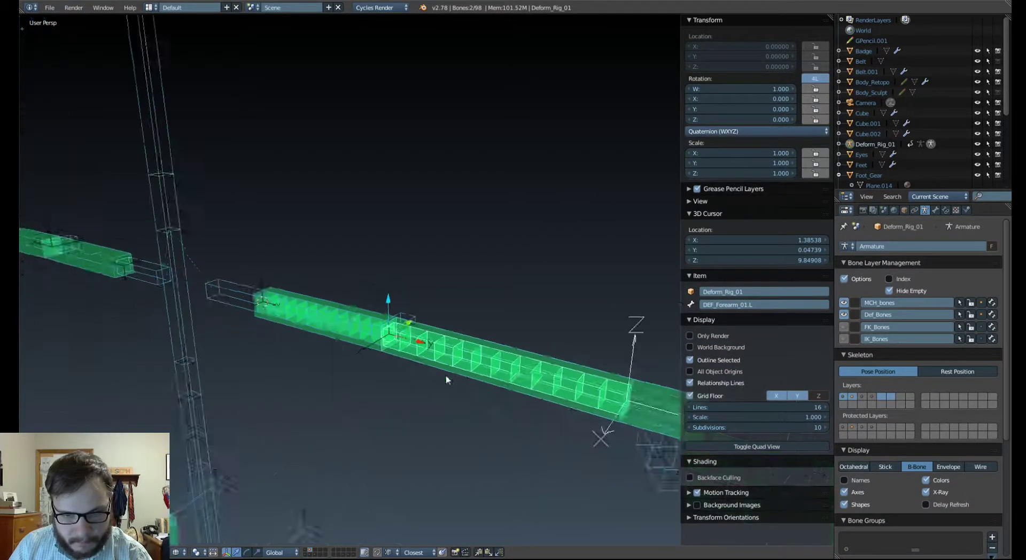
scroll(448, 380, down, 3)
middle_drag(409, 335, 426, 304)
scroll(412, 351, up, 4)
right_click(427, 285)
shift+right_click(430, 308)
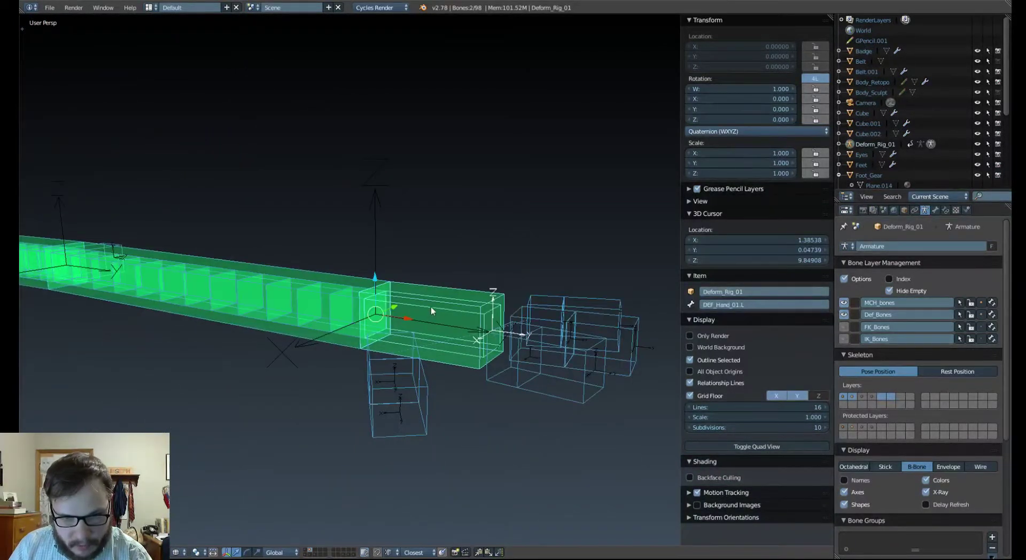
key(ctrl+shift+c)
click(431, 310)
scroll(348, 298, down, 3)
middle_drag(417, 310, 420, 323)
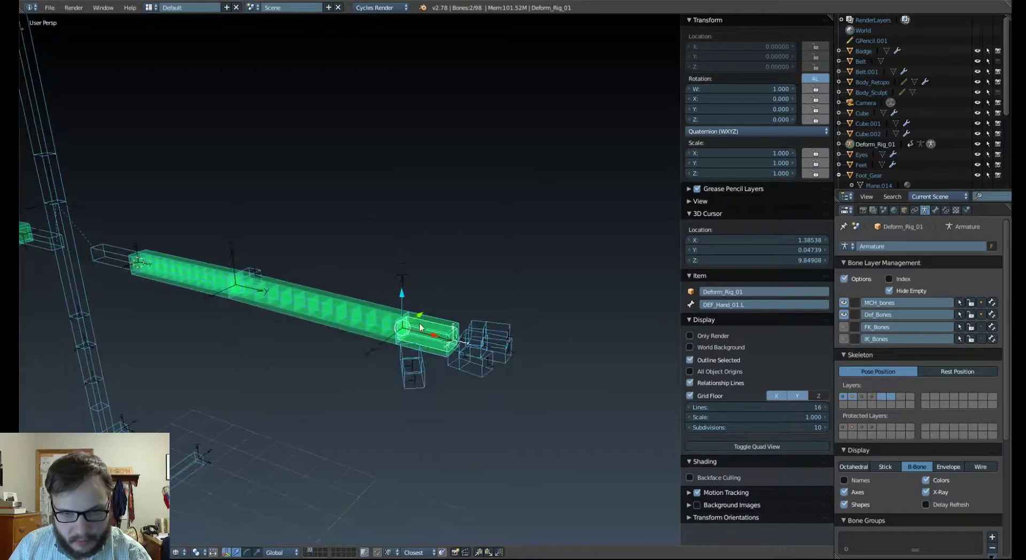
Hide the MCH bone layer, show only the deform and FK layers, and select FK_Hand_01.L.
drag(844, 315, 845, 302)
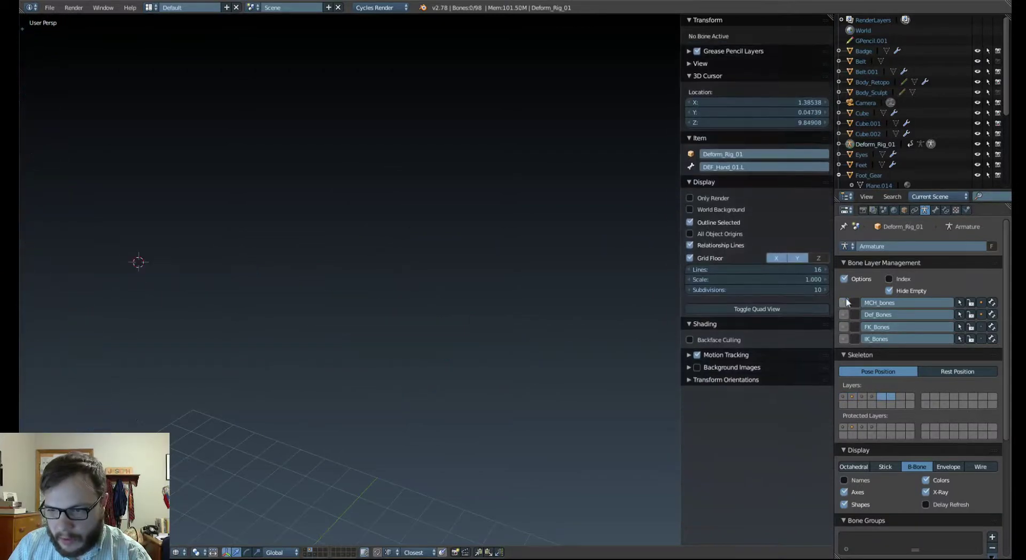
click(843, 326)
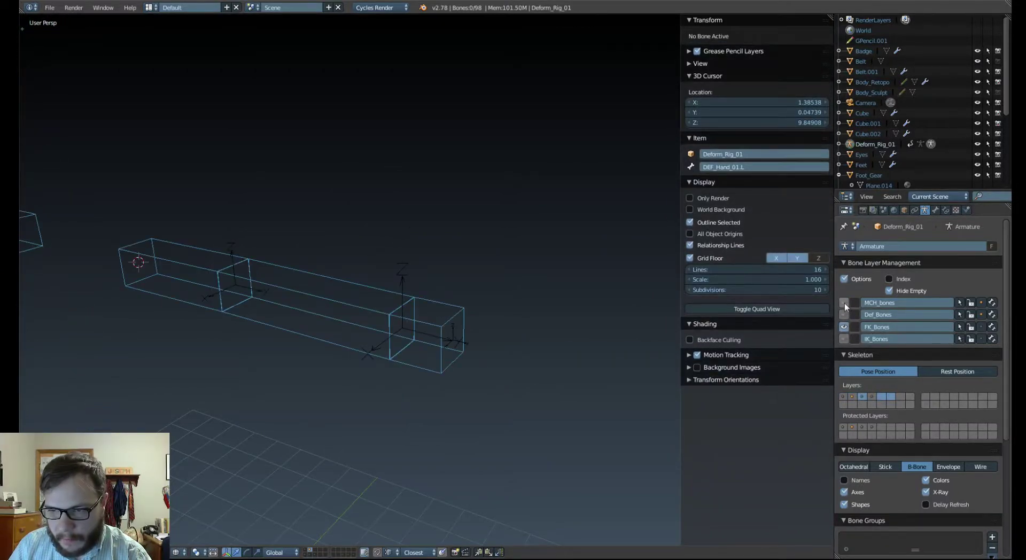
click(844, 314)
scroll(391, 350, up, 3)
right_click(437, 313)
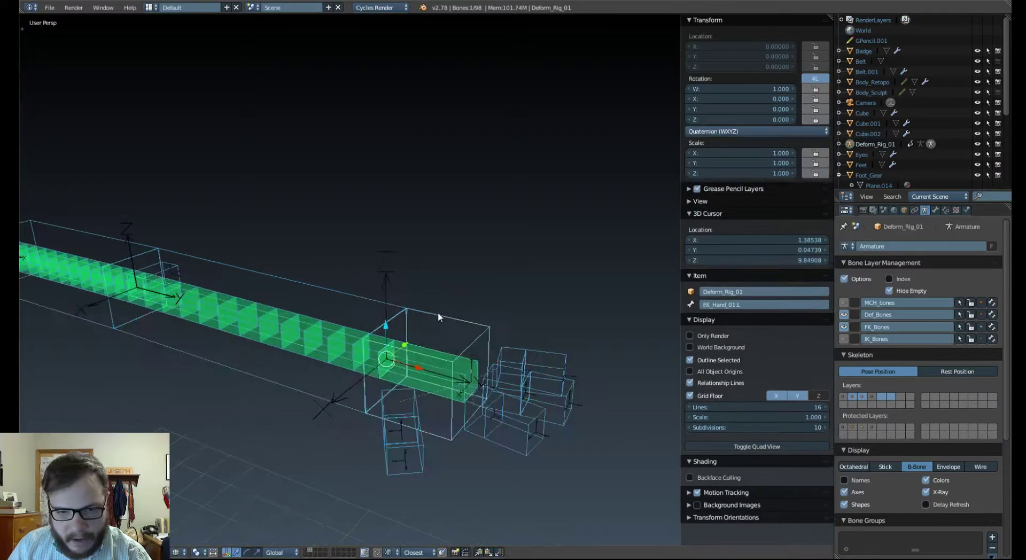
Test-rotate FK_Hand_01.L freely and around the X axis to check the forearm twist, cancelling each rotation.
middle_drag(438, 312, 397, 348)
middle_drag(376, 316, 438, 308)
key(r)
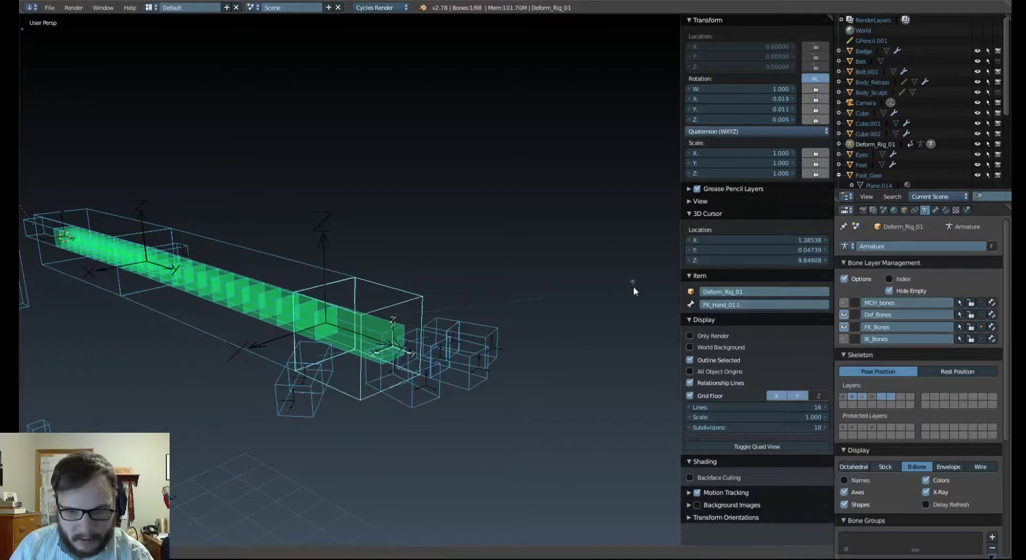
right_click(630, 291)
key(r)
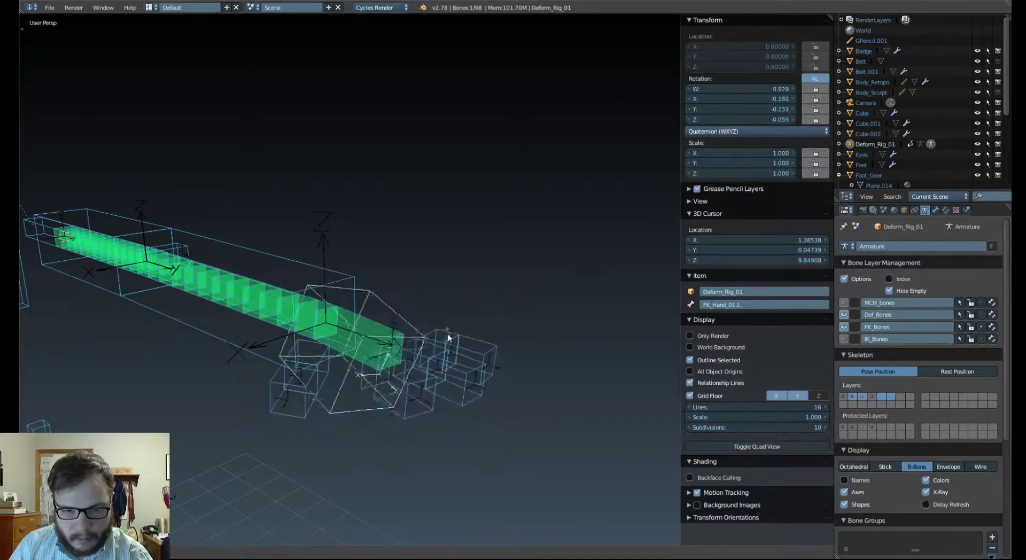
right_click(453, 301)
key(r)
key(x)
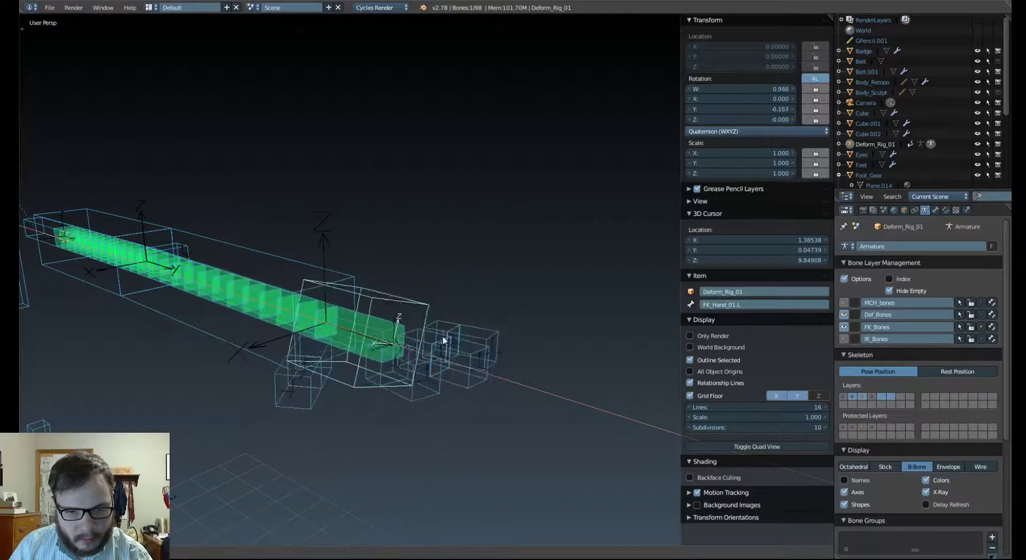
key(Escape)
Show the IK_Bones layer, hide the FK_Bones layer, and select IK_Target_Hand_01.L.
right_click(320, 272)
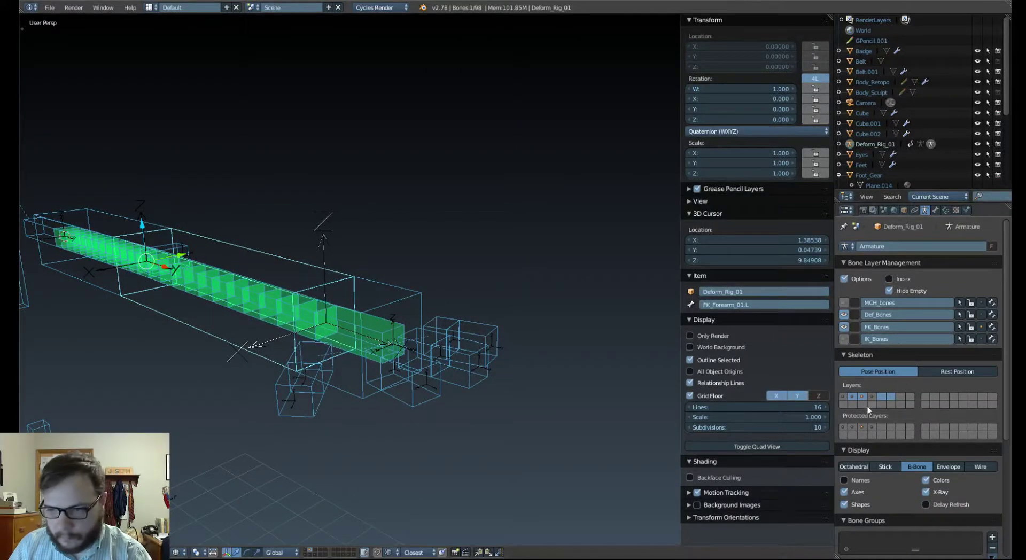
click(843, 339)
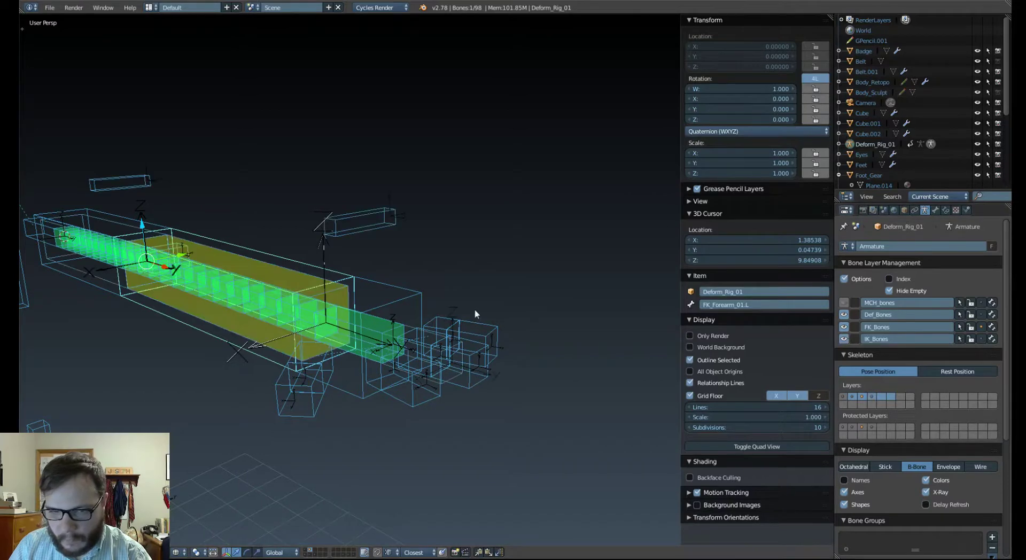
right_click(409, 292)
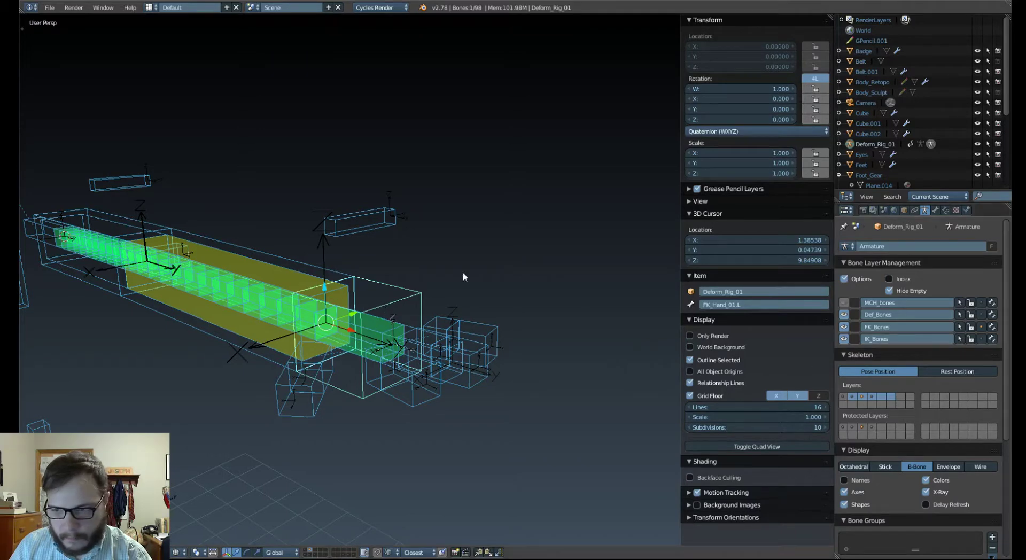
scroll(462, 277, down, 3)
middle_drag(400, 273, 432, 271)
scroll(431, 276, up, 2)
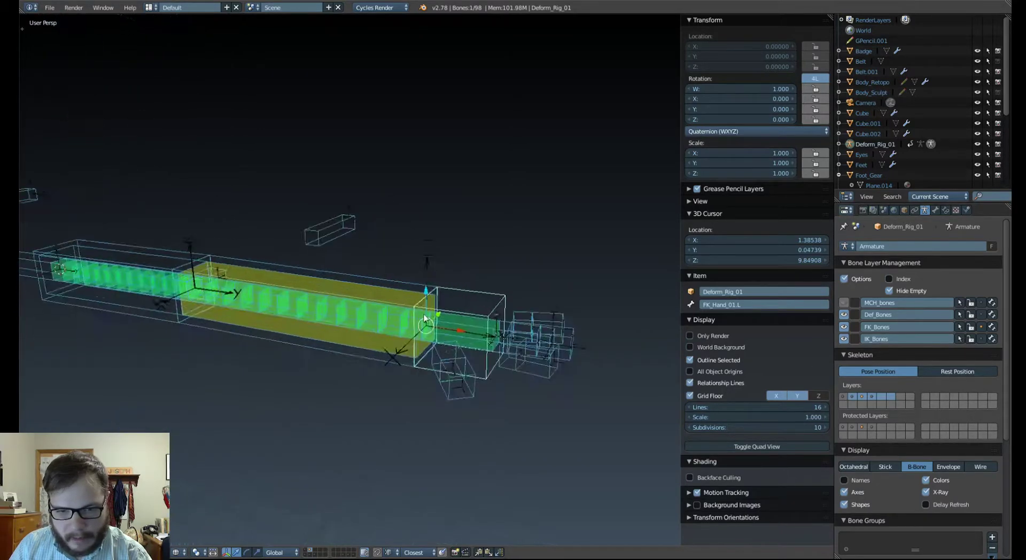
scroll(431, 280, up, 5)
middle_drag(431, 288, 412, 321)
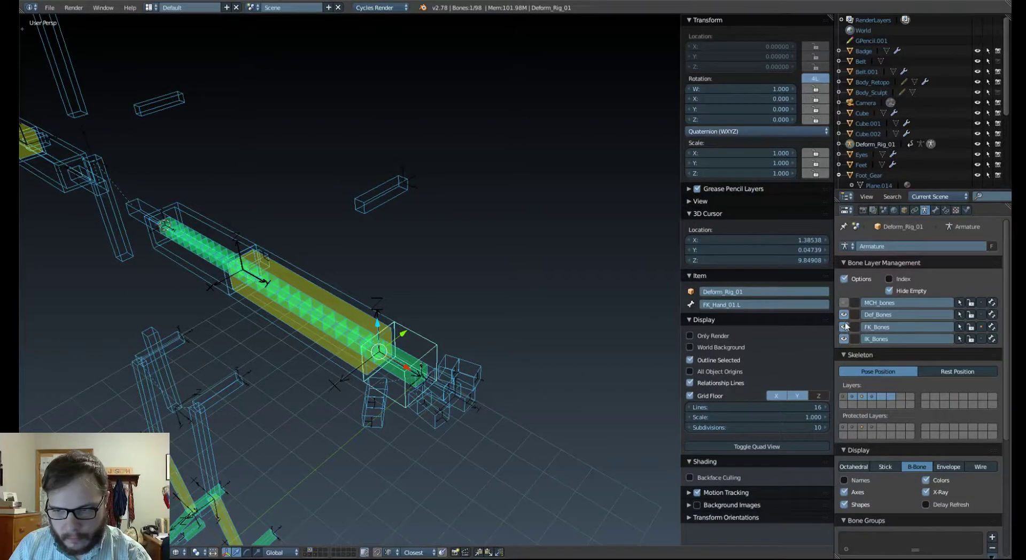
click(843, 327)
middle_drag(555, 353, 497, 335)
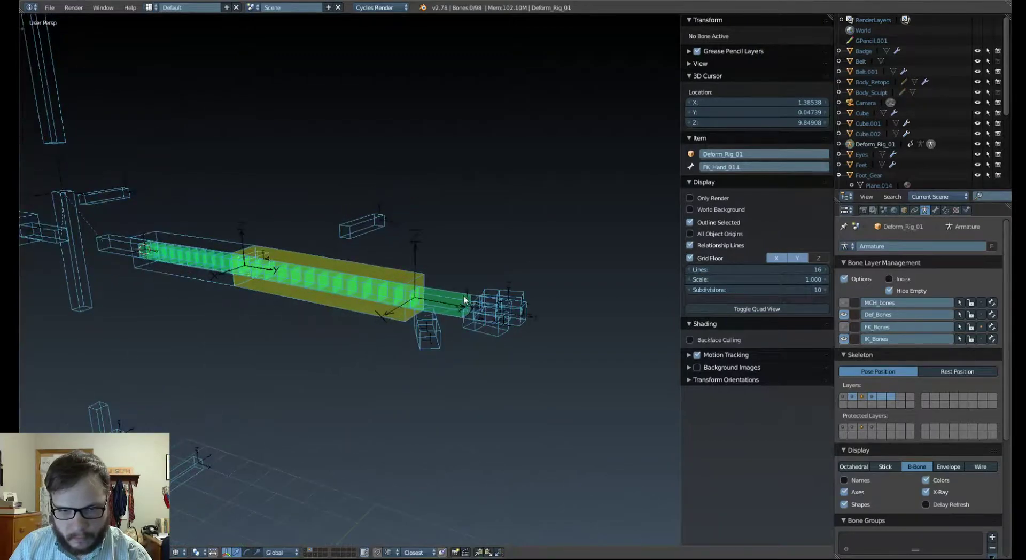
right_click(502, 309)
scroll(502, 307, up, 2)
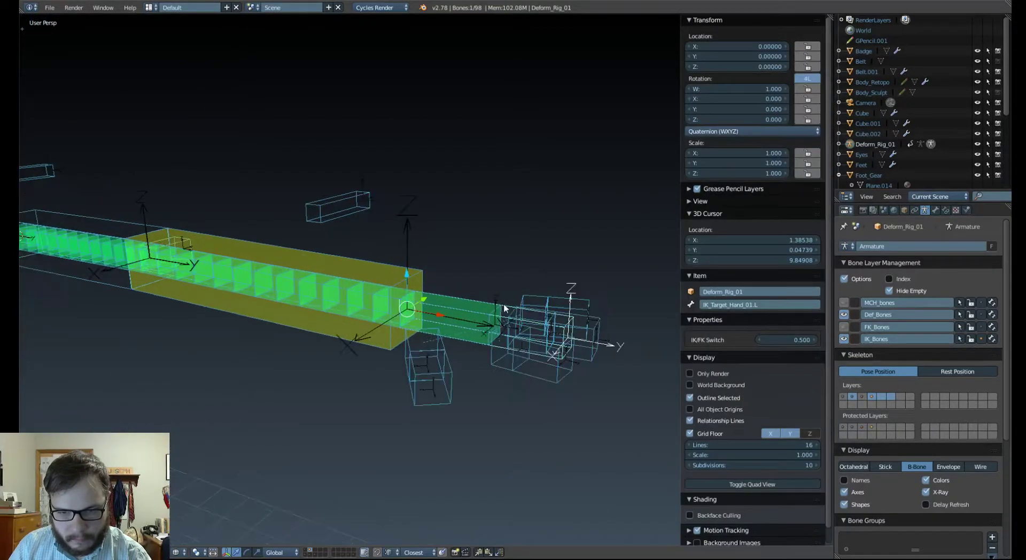
Enlarge the B-Bone display size of IK_Target_Hand_01.L in Edit Mode to a large box around the hand, and return to Pose Mode.
key(Tab)
click(597, 312)
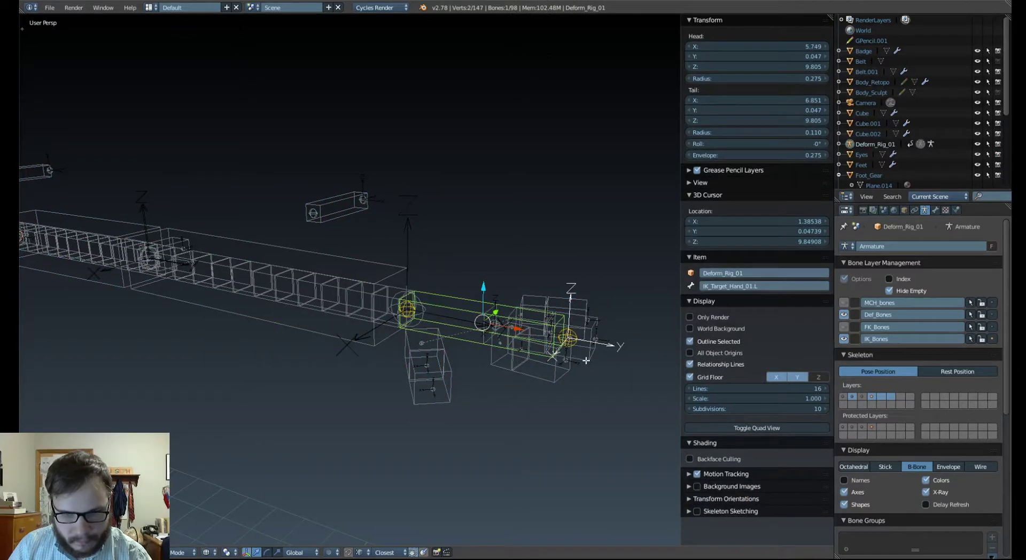
key(ctrl+alt+s)
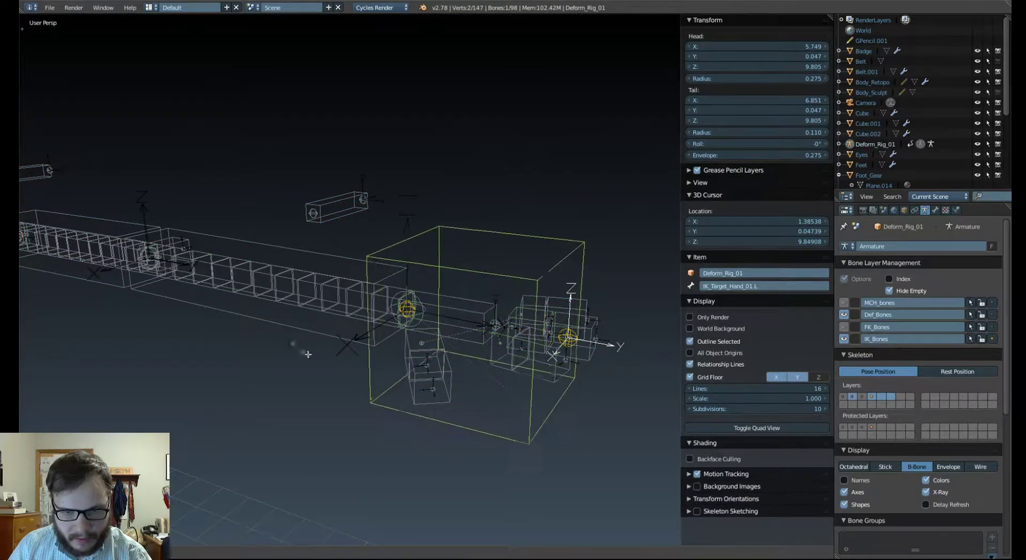
click(344, 367)
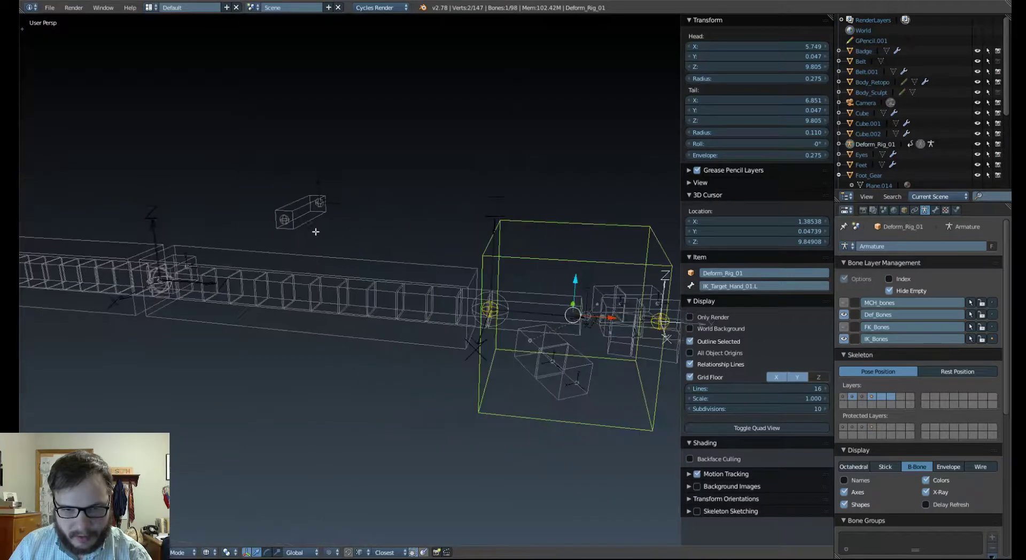
key(ctrl+Tab)
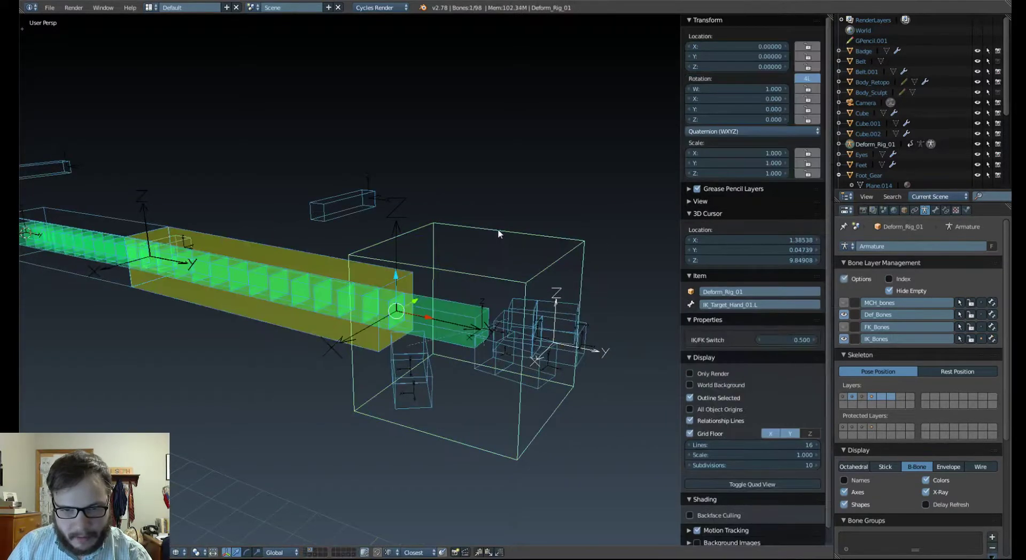
Set the hand target's IK/FK Switch to 0.000 and show the FK_Bones layer instead of the IK_Bones layer.
drag(805, 341, 738, 340)
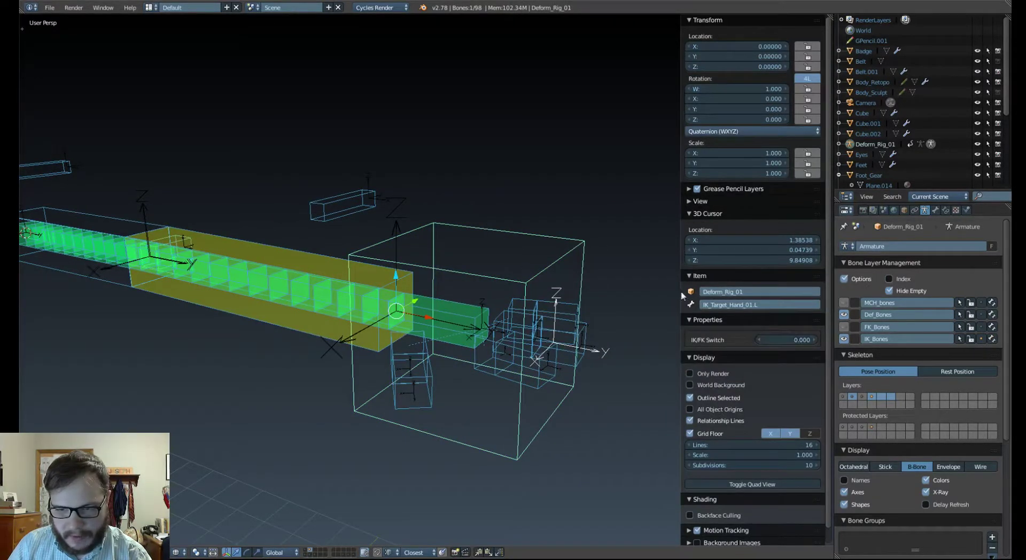
click(843, 326)
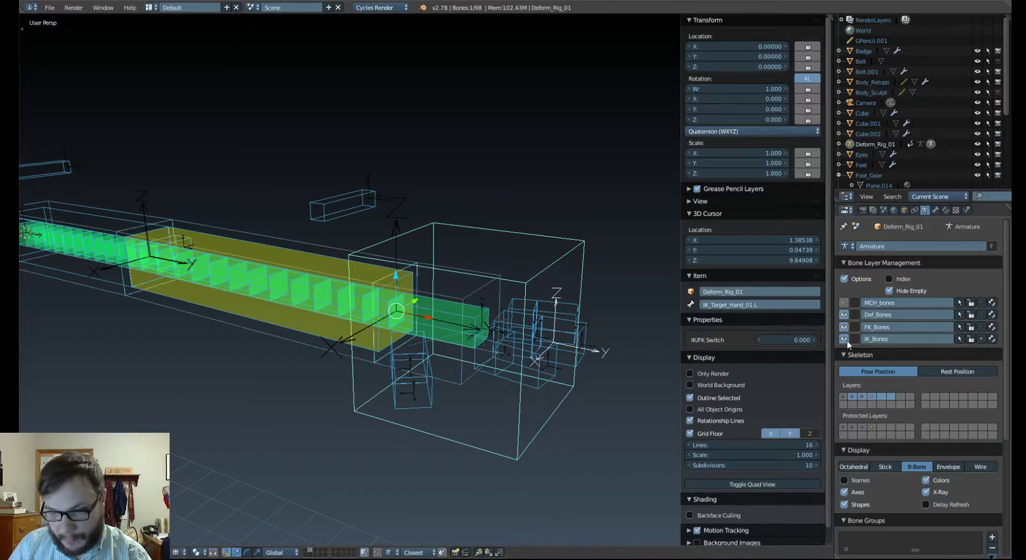
click(844, 338)
Test-rotate FK_Hand_01.L around the X axis to check the deform bones' twist in FK, and cancel the rotation.
right_click(438, 312)
middle_drag(438, 312, 484, 393)
right_click(473, 239)
key(r)
key(x)
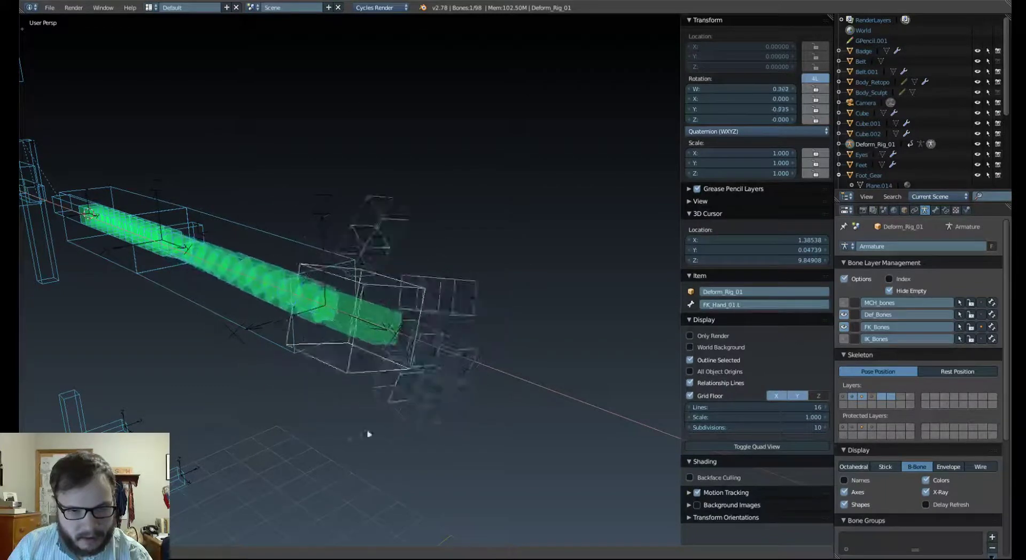
right_click(263, 254)
shift+middle_drag(262, 238, 373, 258)
Rotate FK_Forearm_01.L around the X axis to inspect the upper-arm twist, and clear its rotation.
right_click(376, 258)
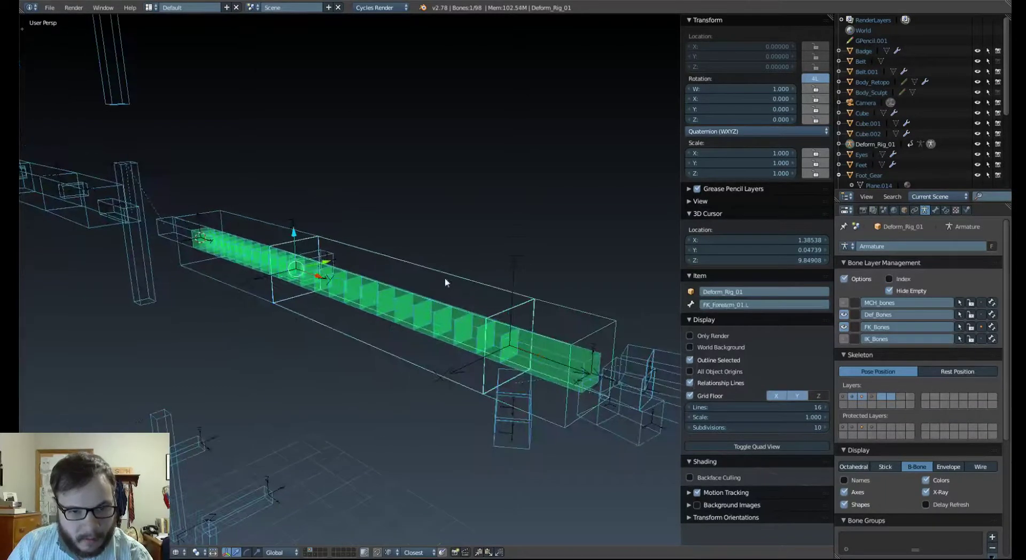
key(r)
key(x)
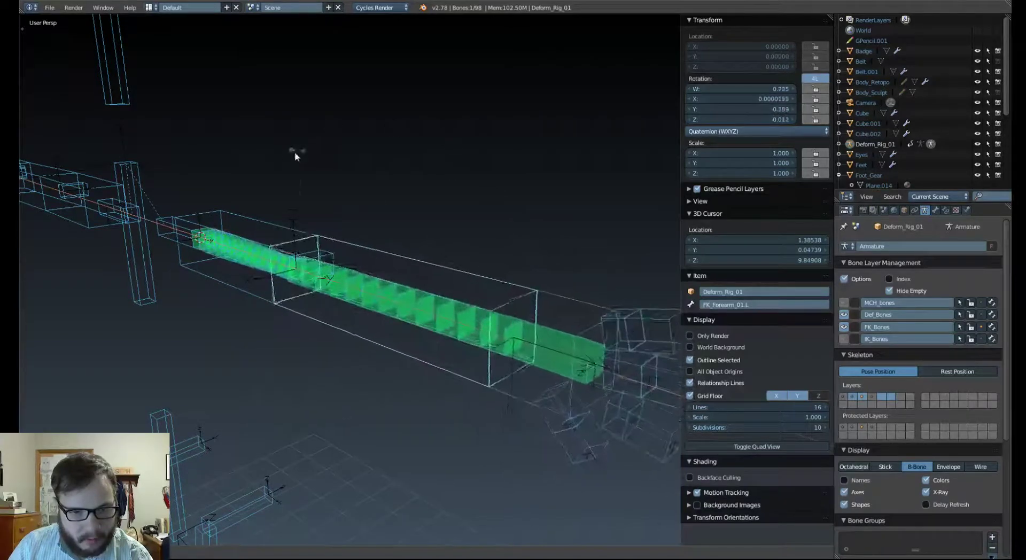
click(341, 158)
middle_drag(256, 221, 483, 213)
scroll(456, 212, up, 2)
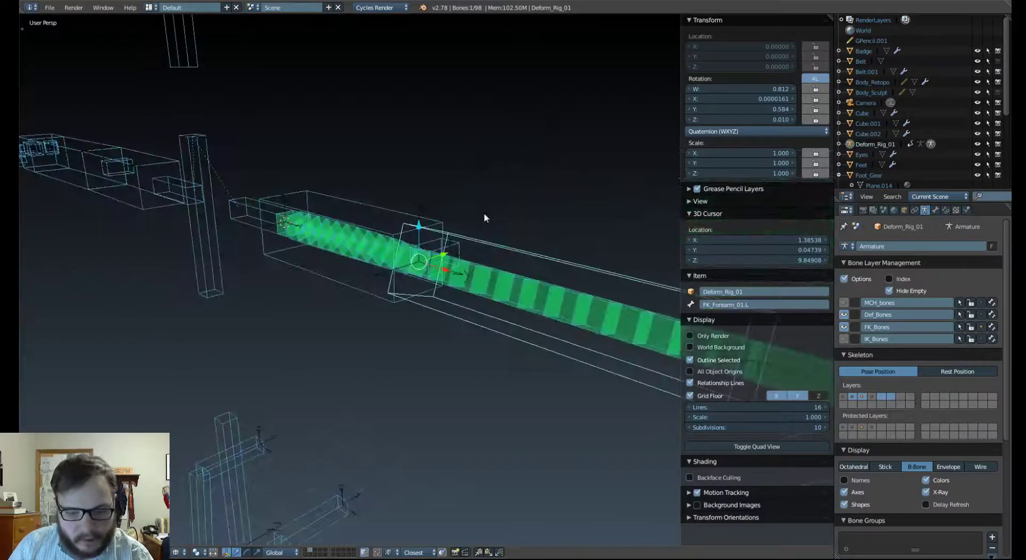
key(alt+r)
scroll(494, 242, down, 2)
middle_drag(604, 288, 625, 261)
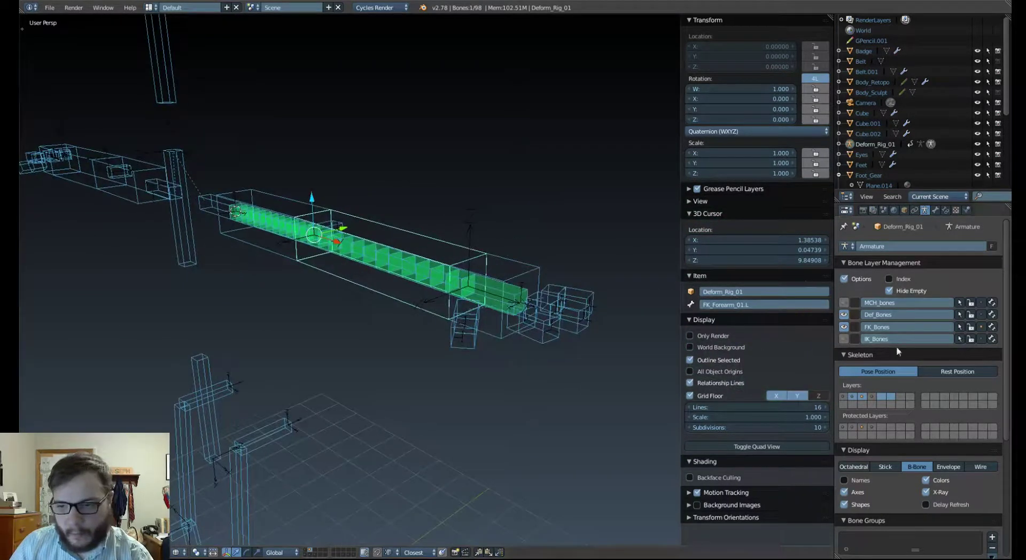
Show the IK_Bones layer instead of the FK_Bones layer, and set IK_Target_Hand_01.L's IK/FK Switch to 1.000.
click(843, 338)
click(844, 326)
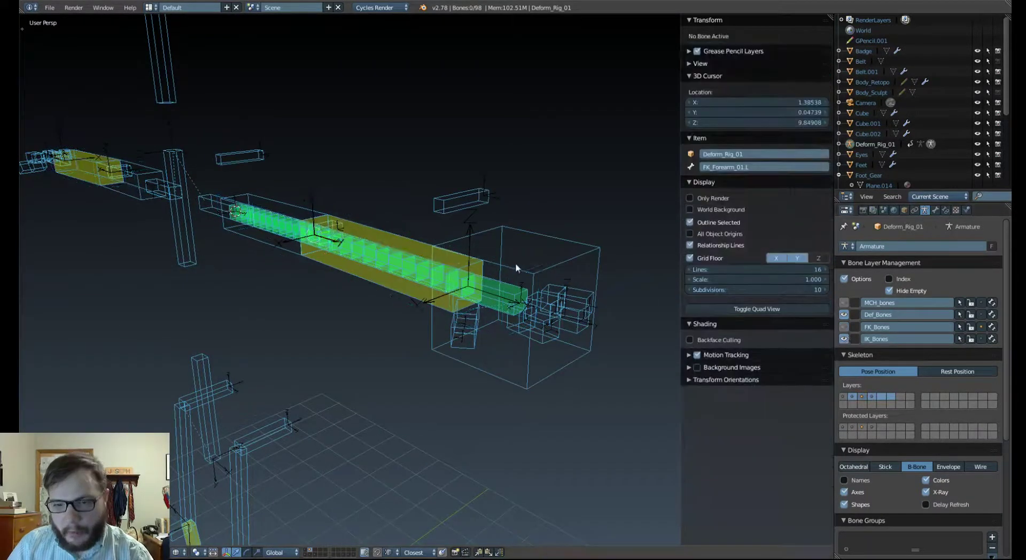
right_click(524, 231)
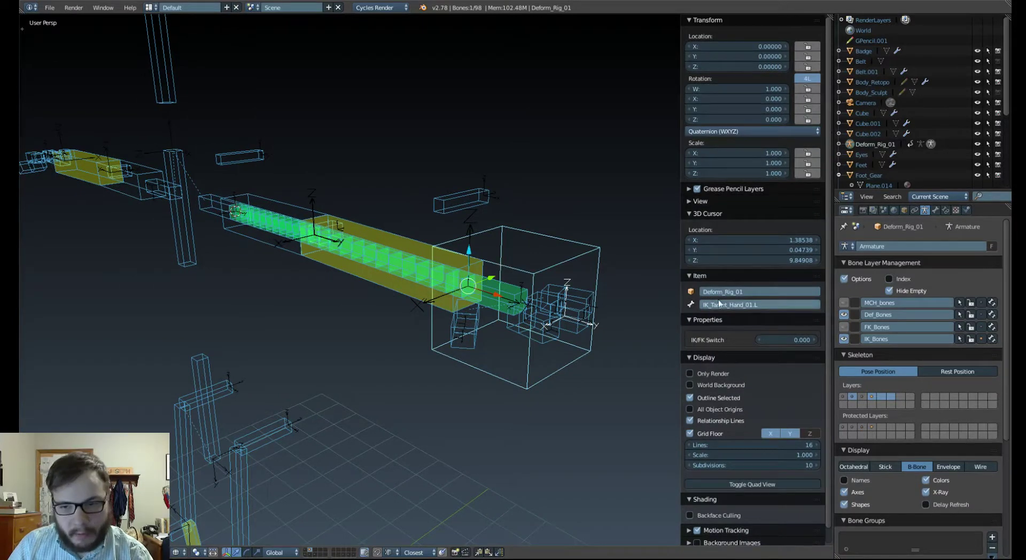
drag(798, 341, 833, 340)
middle_drag(502, 271, 498, 271)
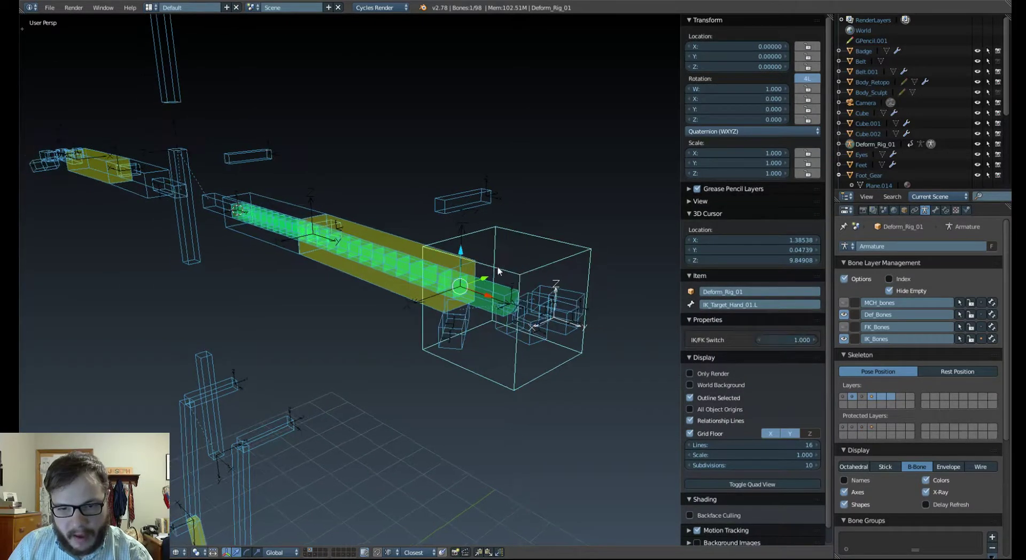
Test-rotate IK_Target_Hand_01.L around the X axis to check the forearm twist in IK, and cancel the rotation.
key(r)
key(x)
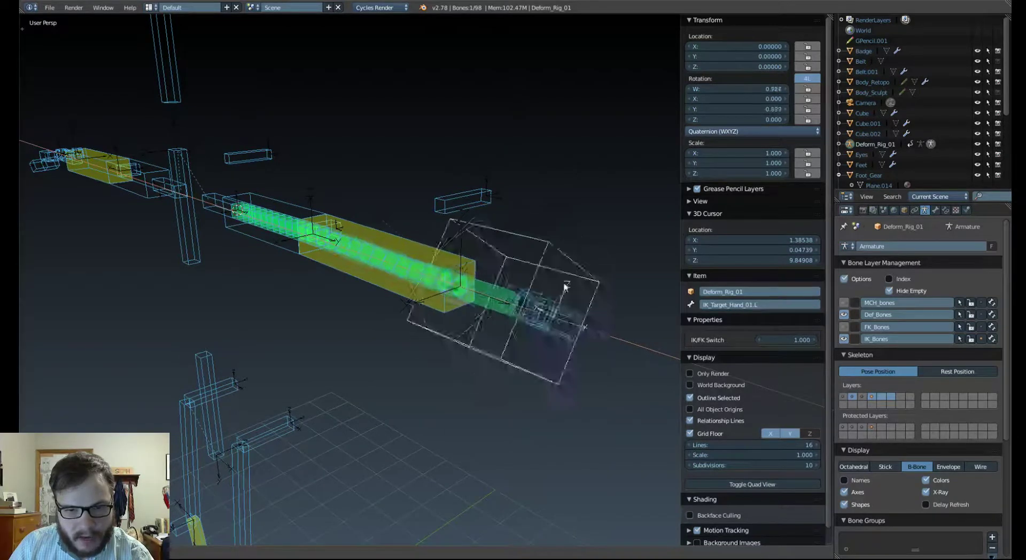
right_click(523, 338)
middle_drag(376, 267, 423, 292)
Move IK_poleTarget_Arm_01.L below the arm to test how the upper arm twists.
right_click(491, 216)
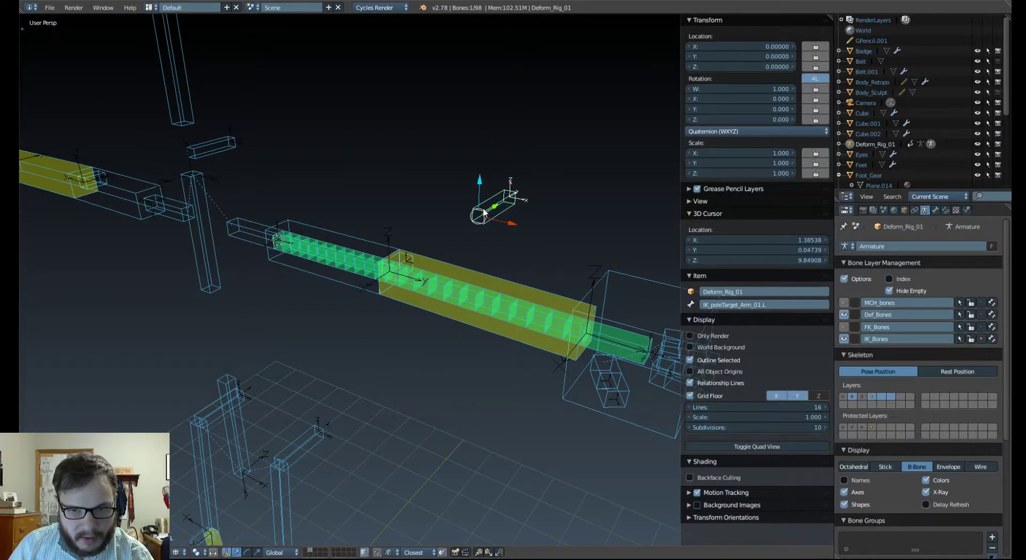
key(g)
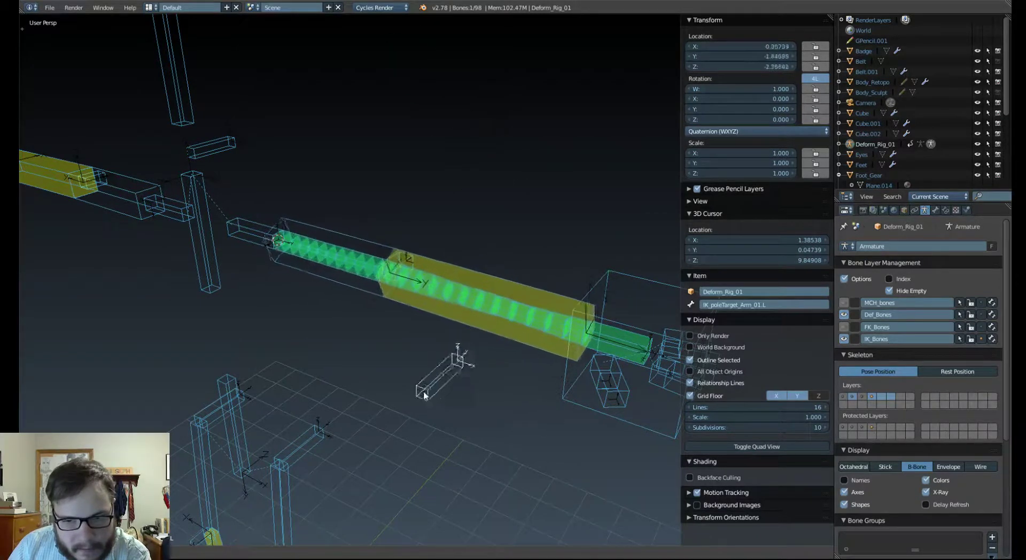
click(376, 418)
Hide the left IK upper-arm bone and IK_Forearm_01.L so the deform bones are unobstructed.
middle_drag(310, 259, 354, 321)
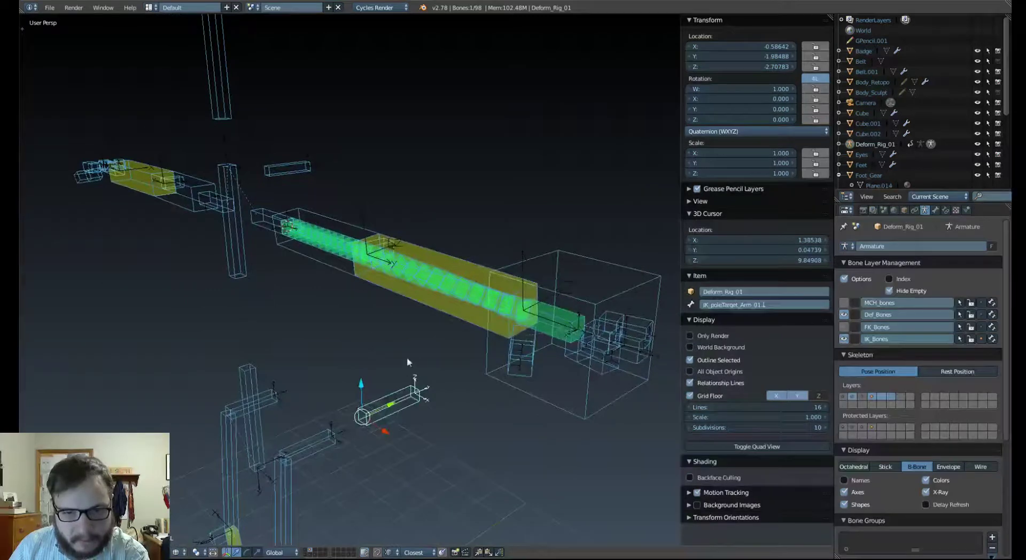
scroll(378, 259, up, 3)
shift+right_click(385, 253)
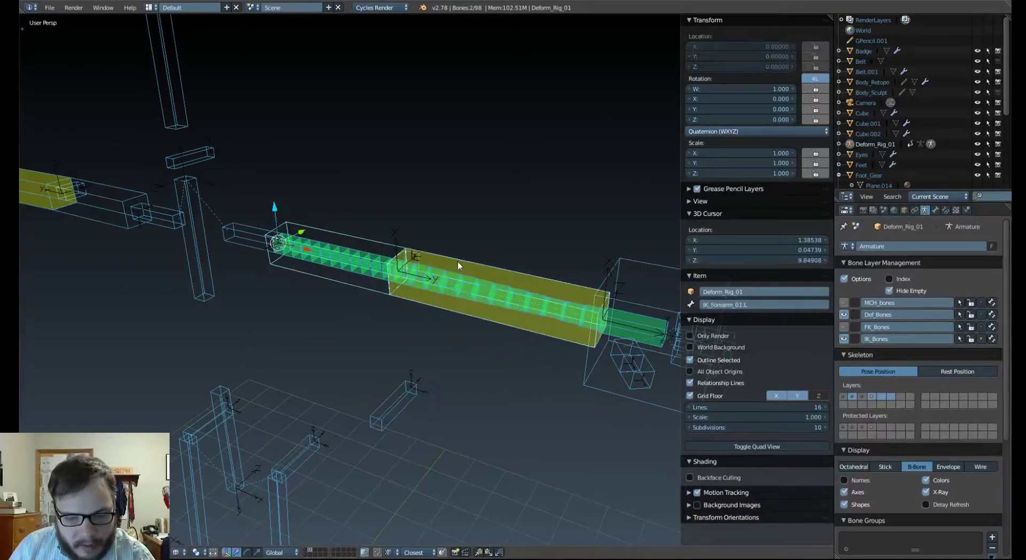
key(a)
Move IK_poleTarget_Arm_01.L around the arm to inspect the twist at the shoulder, and clear its location.
middle_drag(457, 261, 417, 407)
right_click(417, 408)
key(g)
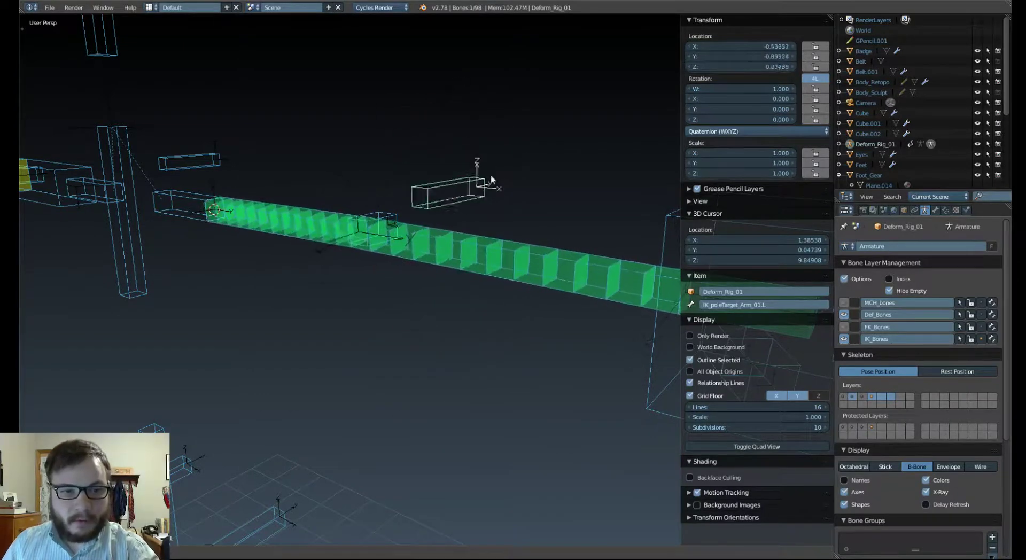
click(482, 202)
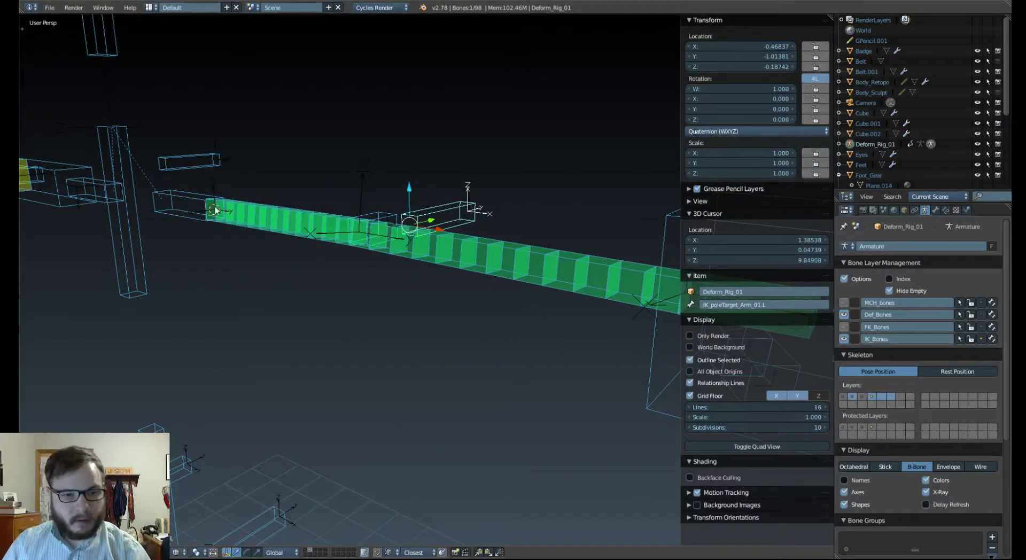
middle_drag(227, 218, 259, 252)
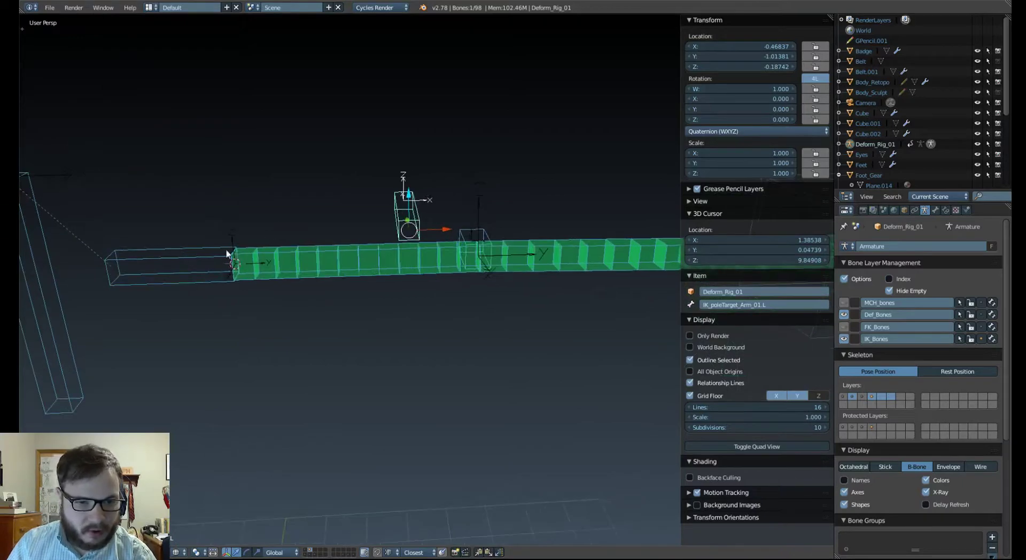
key(g)
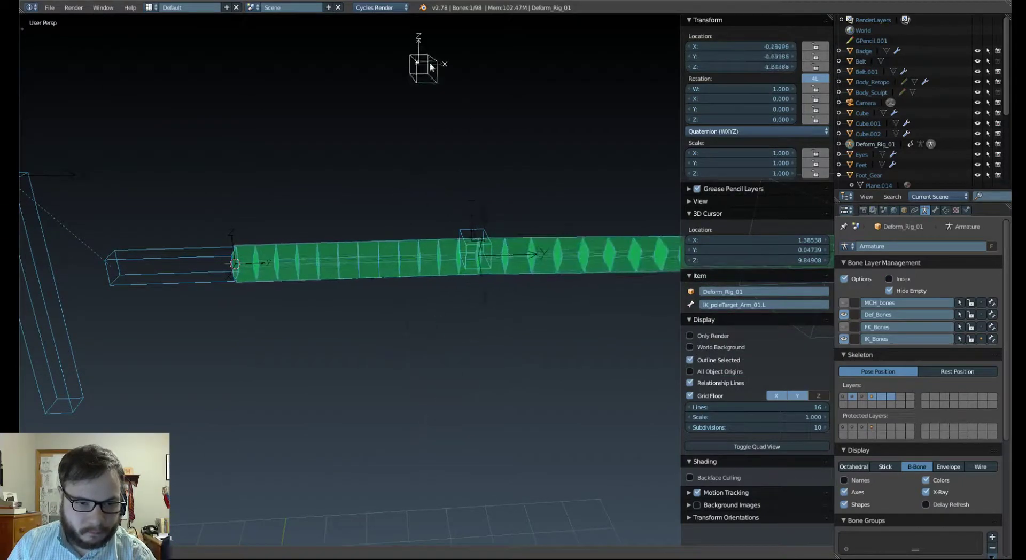
click(485, 204)
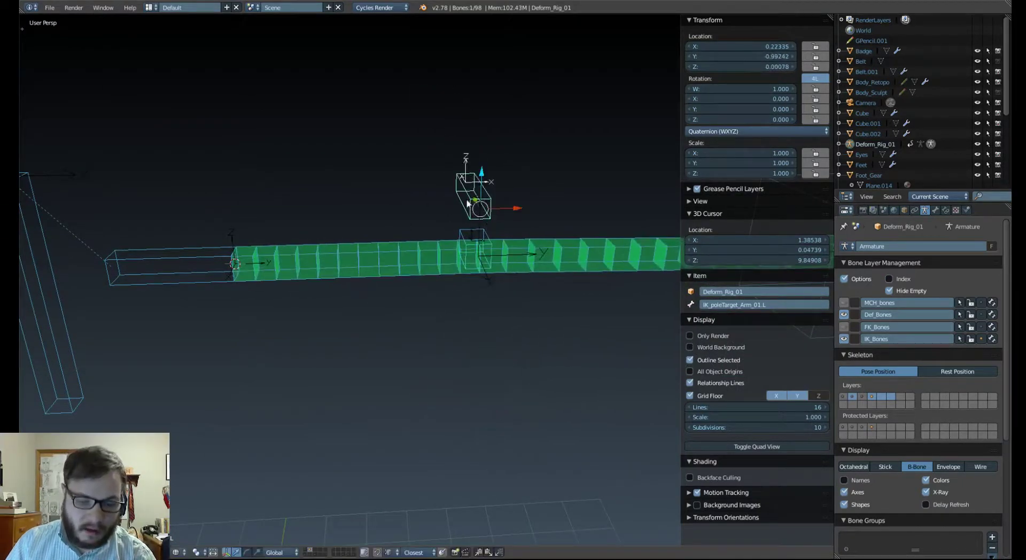
key(alt+g)
middle_drag(510, 265, 476, 280)
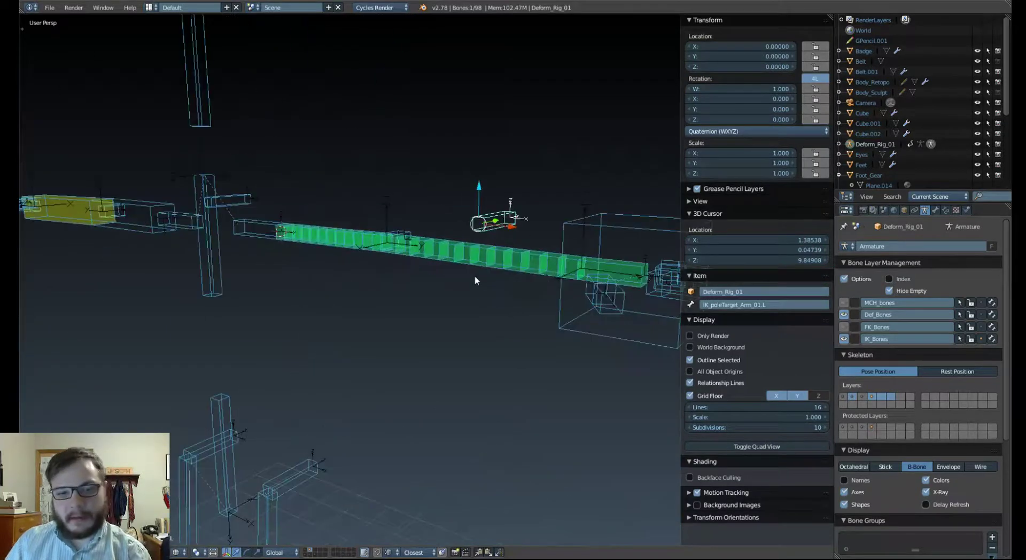
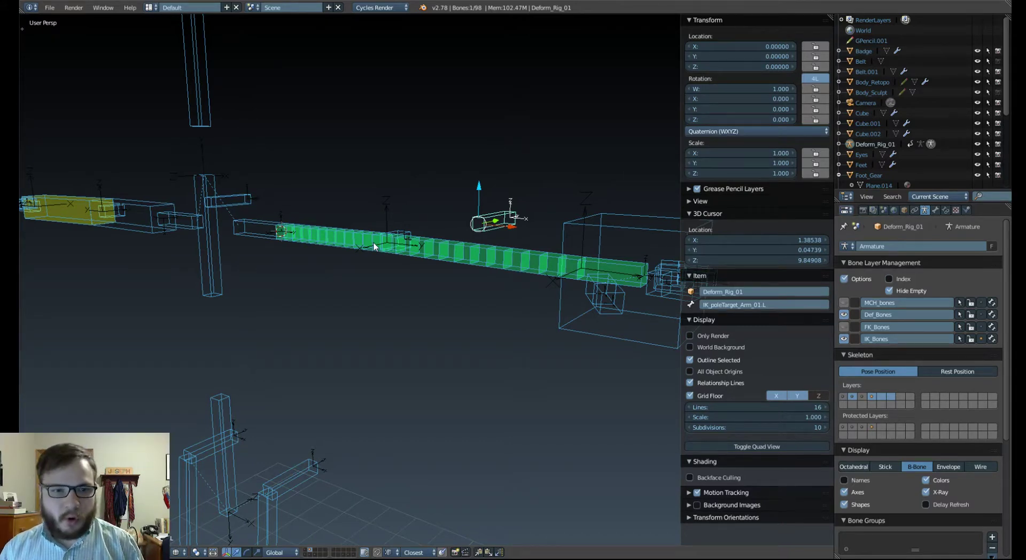
Test-move IK_poleTarget_Arm_01.L down toward the arm to check how the deform bones twist, and cancel the move.
middle_drag(350, 234, 442, 244)
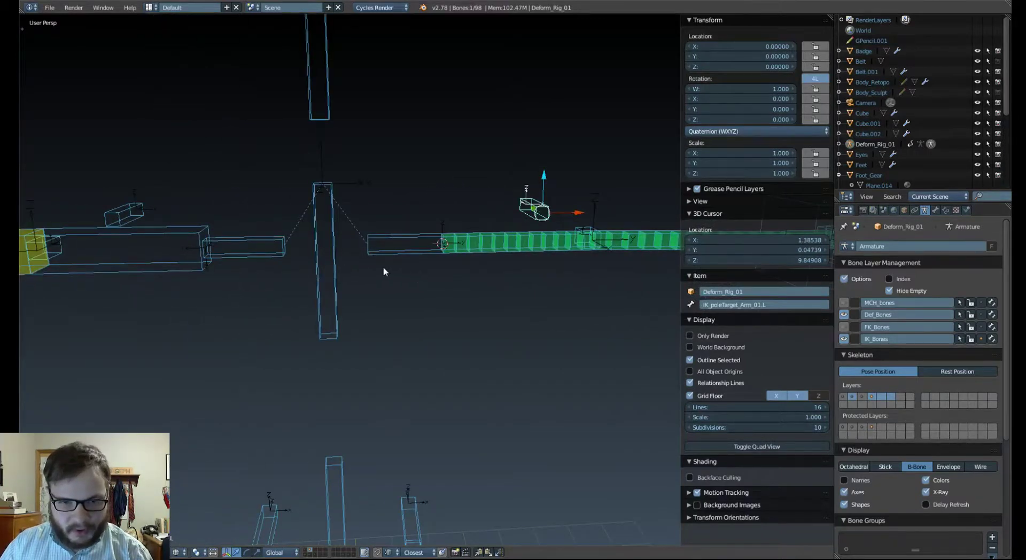
middle_drag(383, 269, 368, 277)
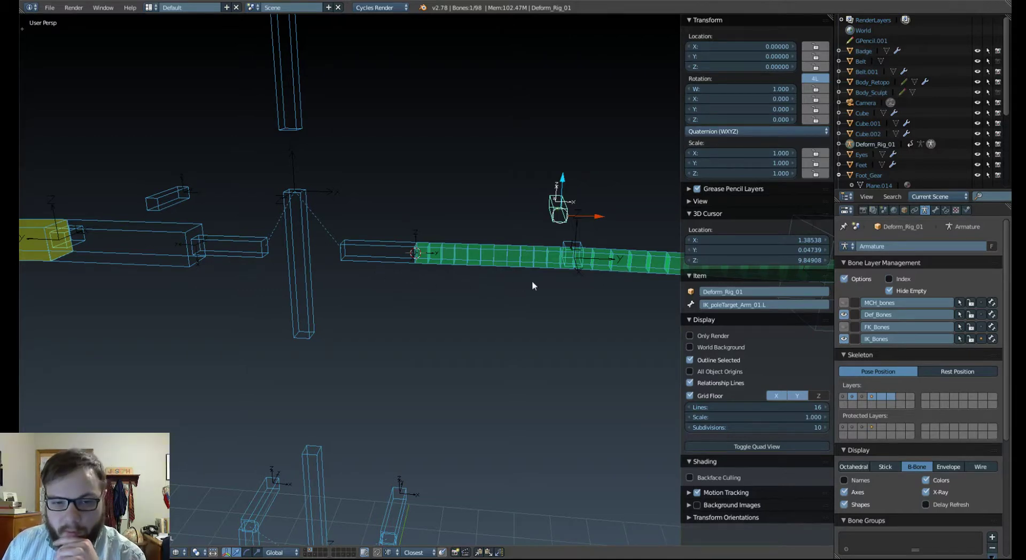
middle_drag(532, 282, 511, 273)
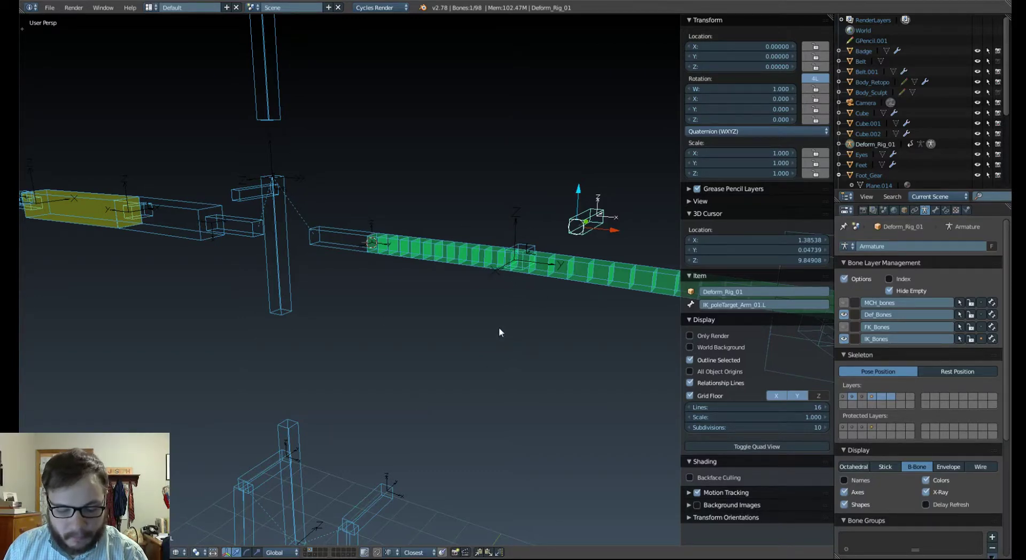
key(g)
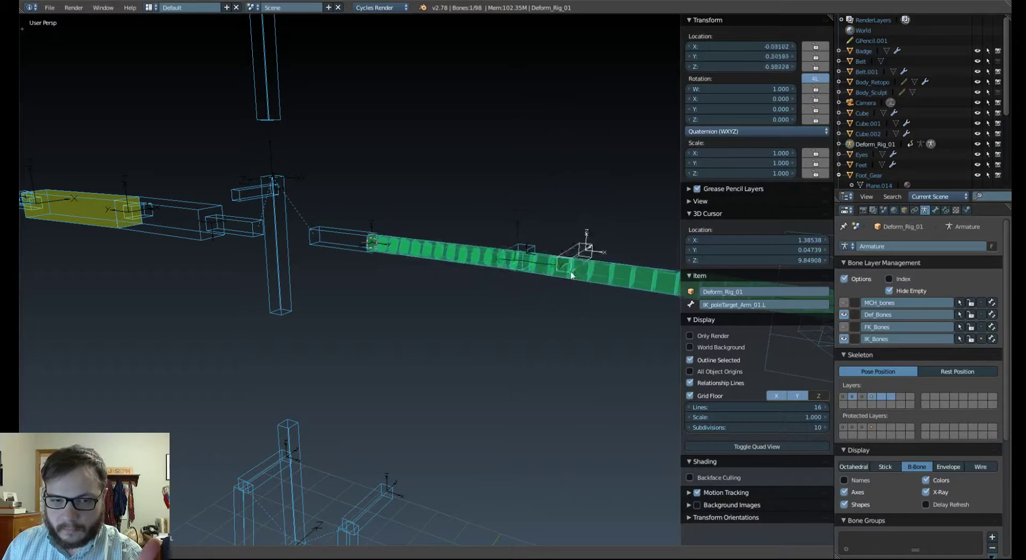
key(Escape)
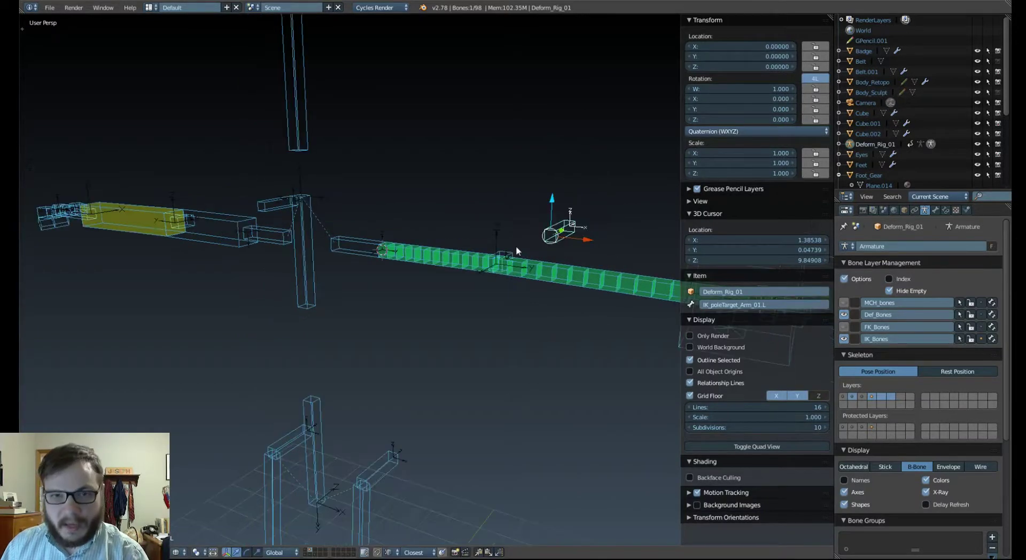
Remove the existing bone constraint from DEF_Shoulder_01.L.
middle_drag(517, 250, 531, 257)
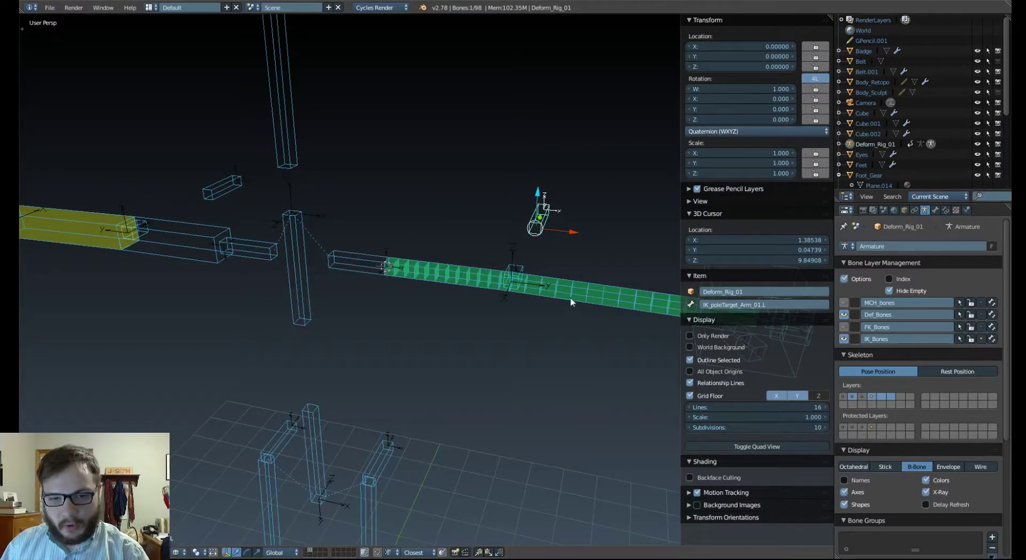
middle_drag(572, 297, 522, 308)
right_click(434, 279)
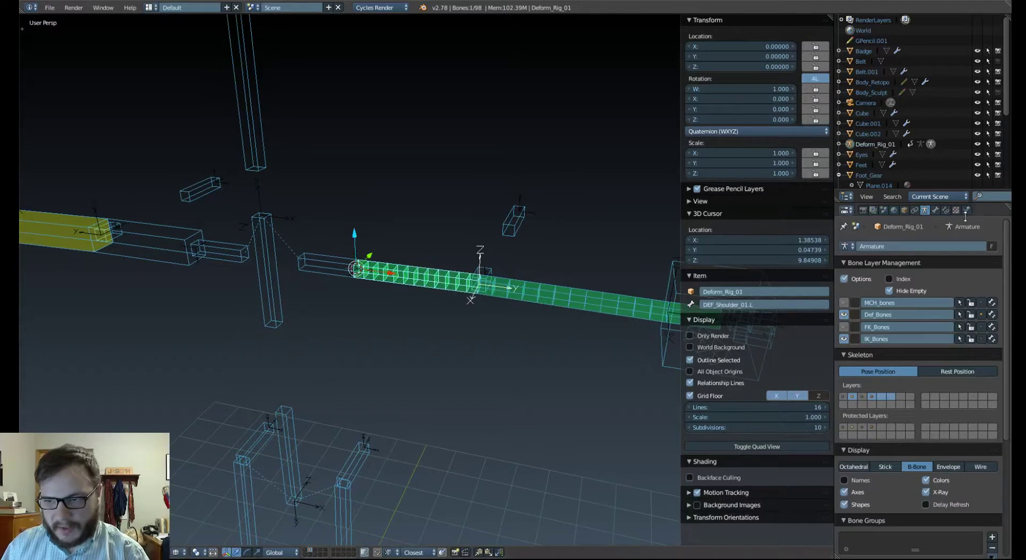
click(945, 209)
click(998, 264)
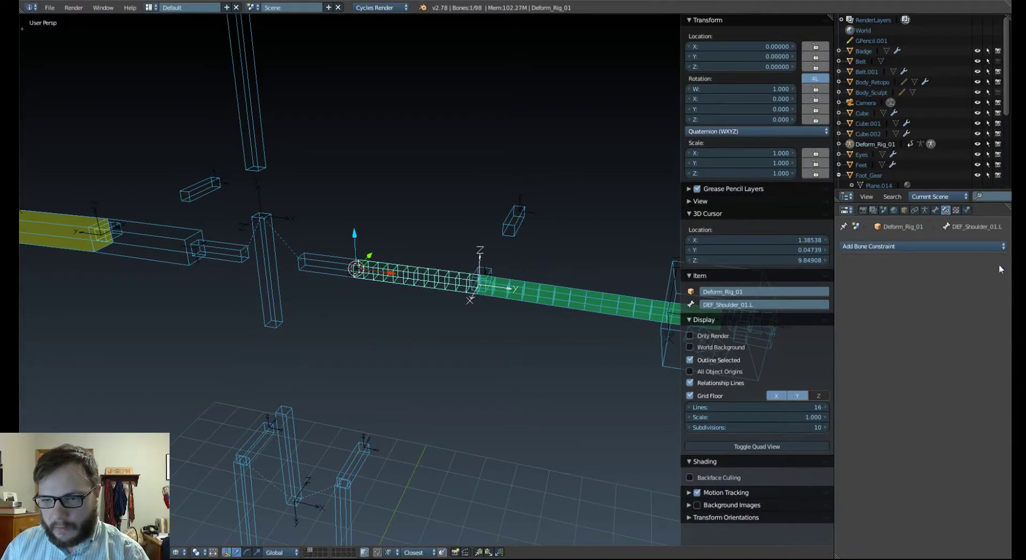
Test-move IK_poleTarget_Arm_01.L above the arm to check the unconstrained upper-arm deform bone, and cancel the move.
middle_drag(492, 328, 497, 250)
right_click(498, 249)
right_drag(497, 248, 486, 193)
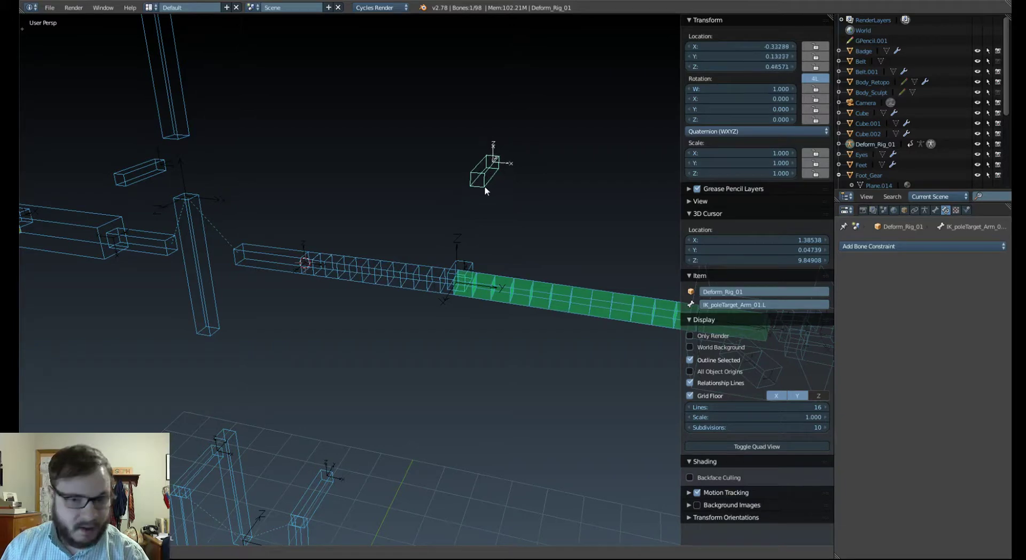
key(Escape)
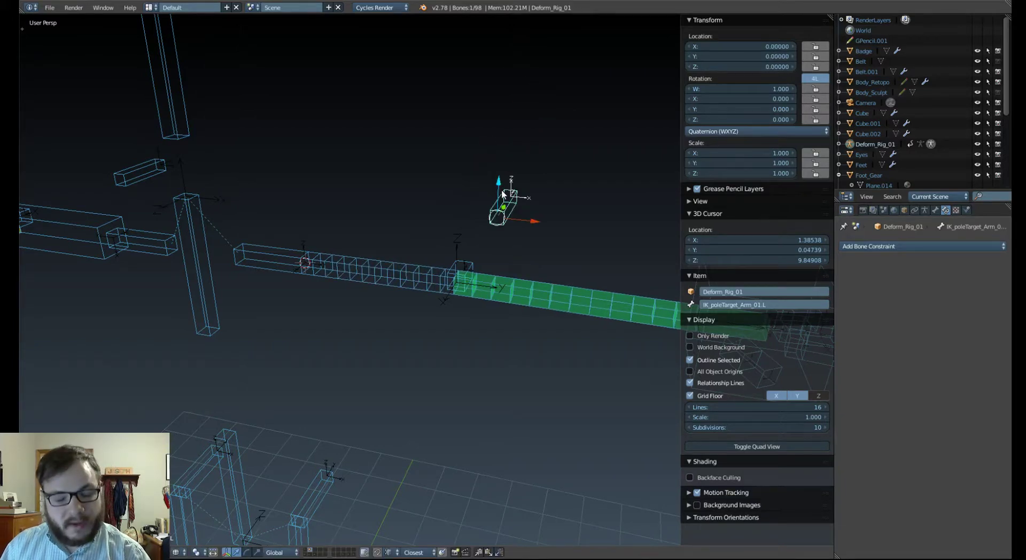
Duplicate DEF_Shoulder_01.L in Edit Mode, leaving the copy exactly in place over the original.
right_click(407, 276)
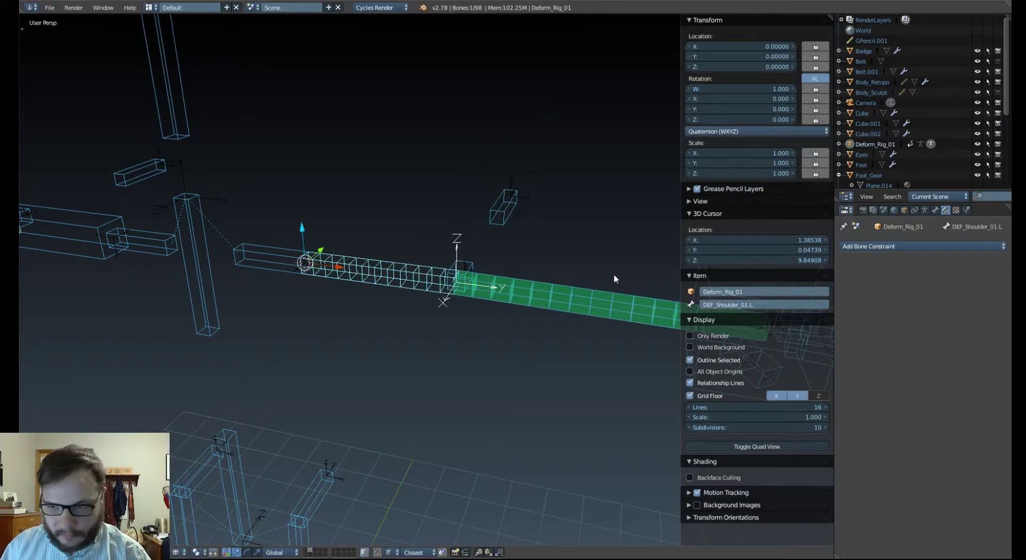
key(Tab)
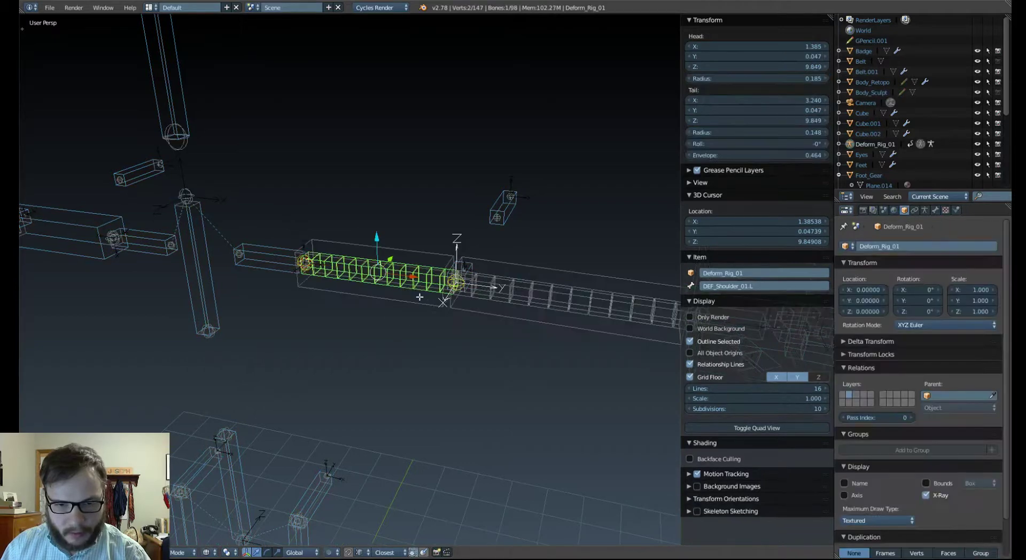
key(shift+d)
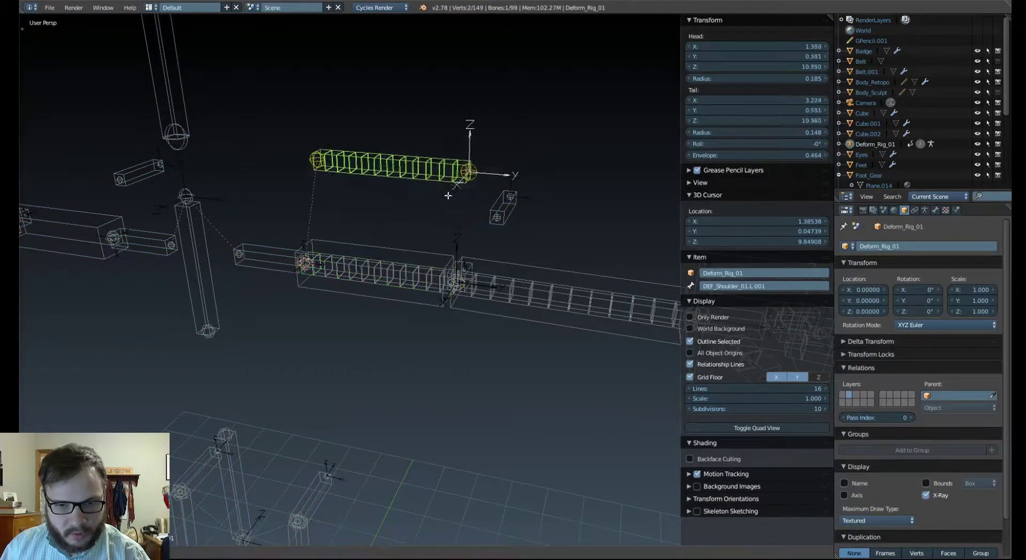
key(Escape)
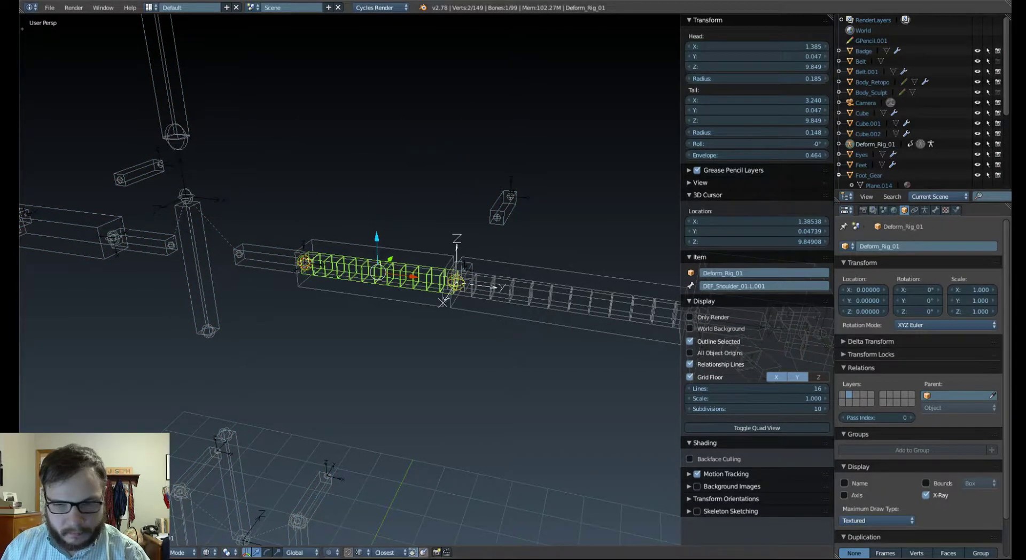
Rename the duplicated upper-arm bone as DRV_Shoulder_01.L.
click(935, 210)
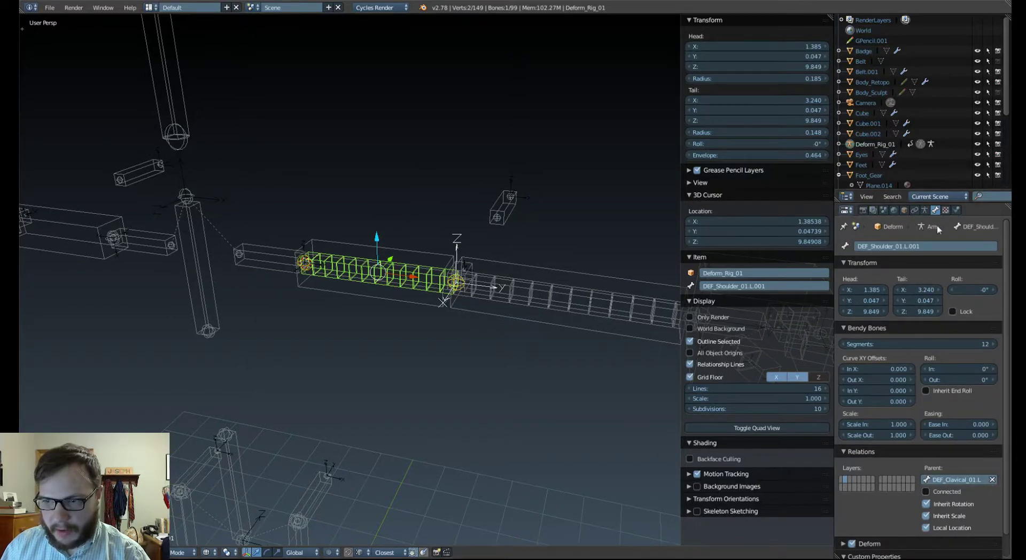
click(913, 249)
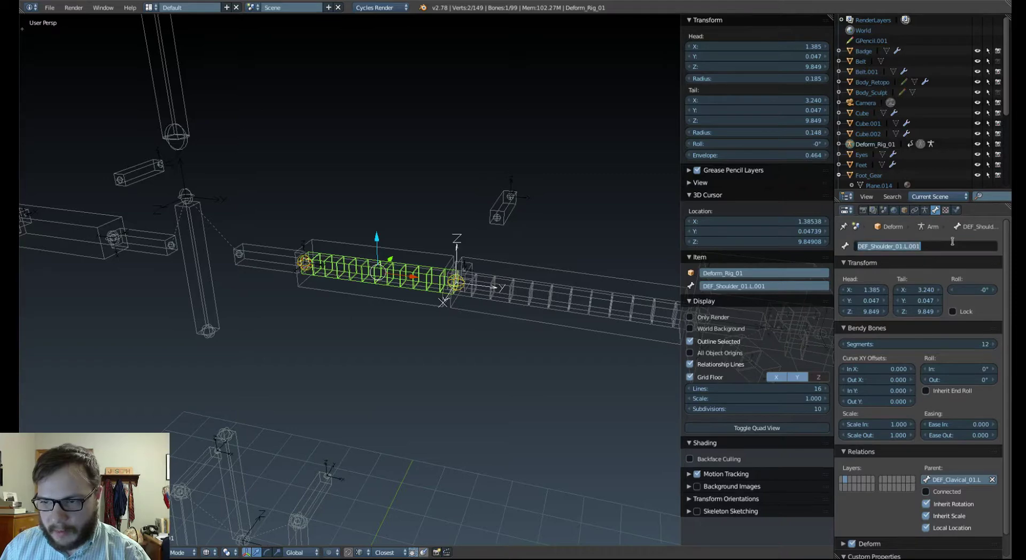
click(952, 242)
key(BackSpace)
key(BackSpace)
key(BackSpace)
key(BackSpace)
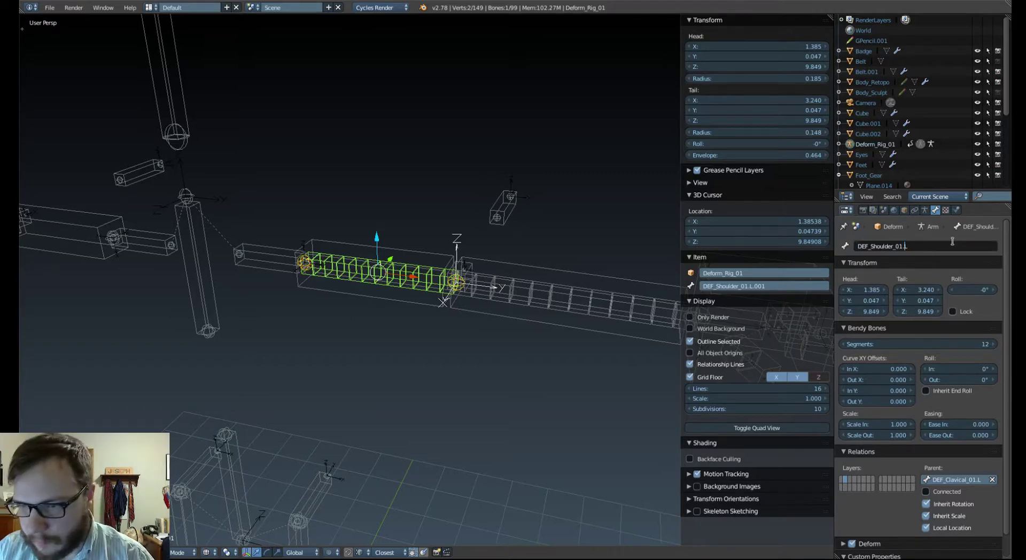
key(BackSpace)
key(BackSpace)
key(BackSpace)
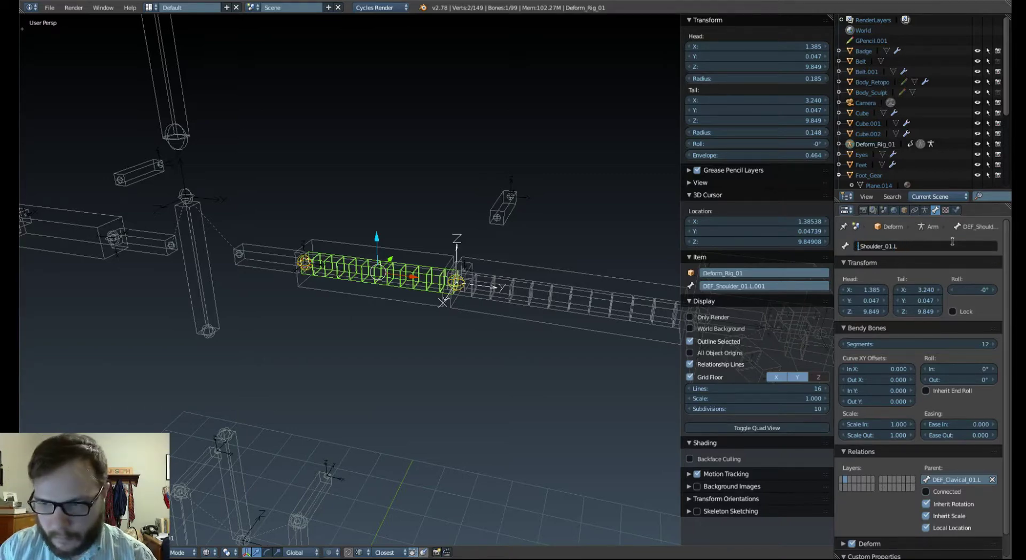
text(DRV_)
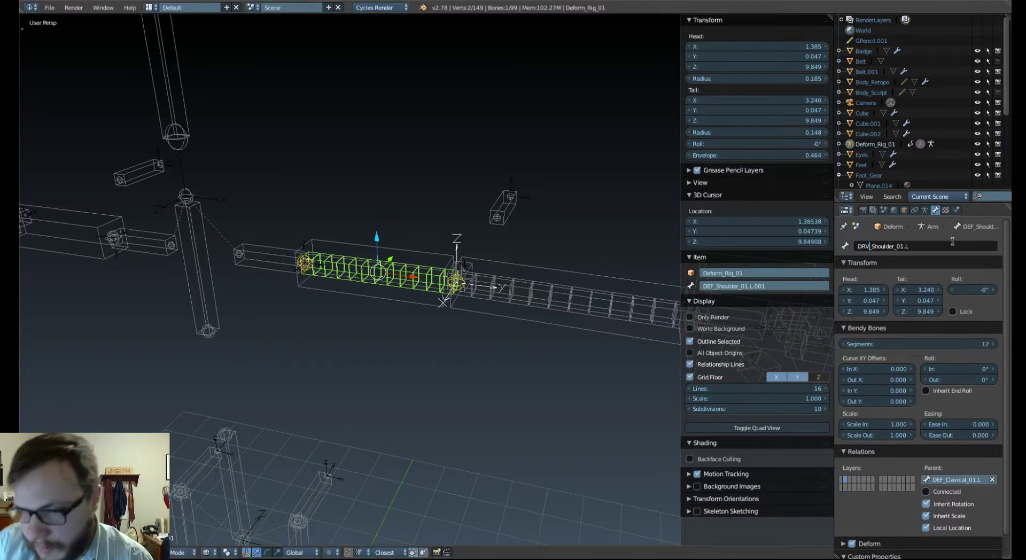
key(Return)
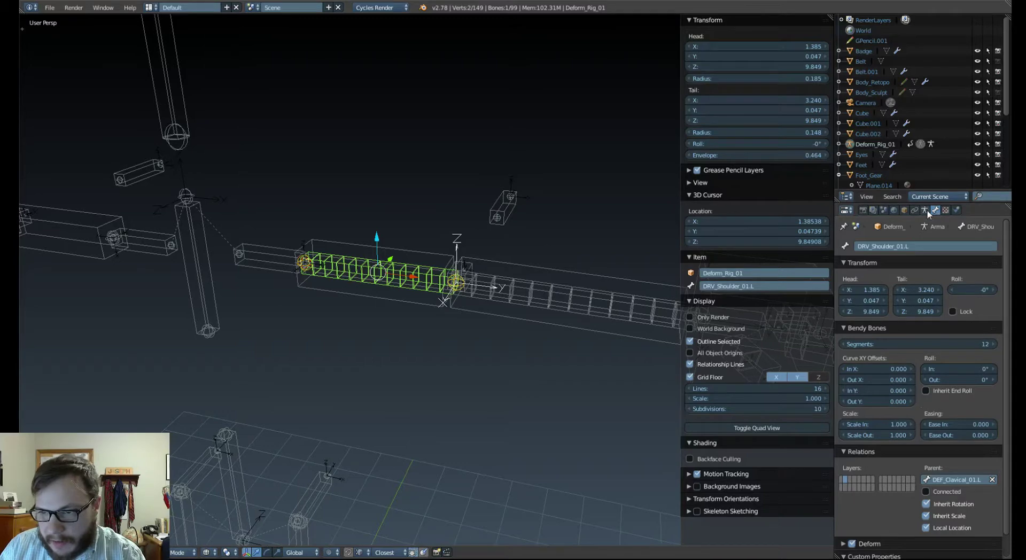
Reduce DRV_Shoulder_01.L to 1 Bendy Bone segment and enlarge its B-Bone display size into a wide box around the upper arm.
drag(956, 345, 887, 344)
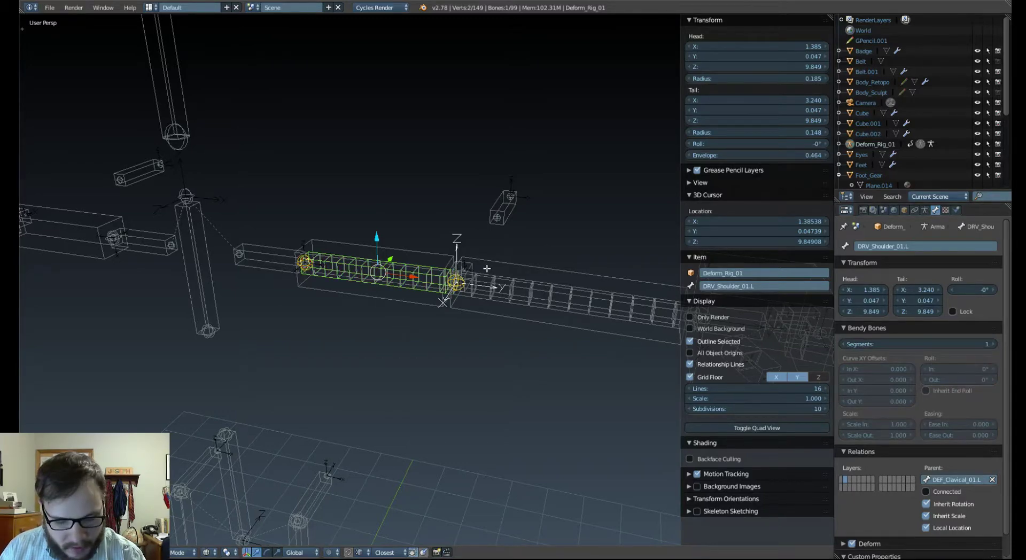
key(ctrl+alt+s)
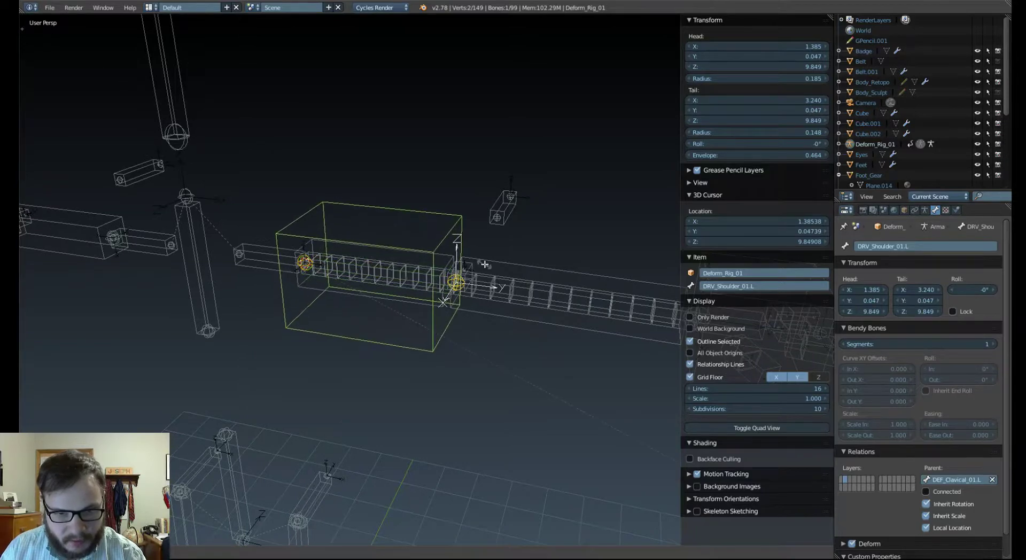
click(484, 264)
scroll(383, 206, down, 4)
middle_drag(382, 206, 471, 262)
scroll(497, 270, up, 4)
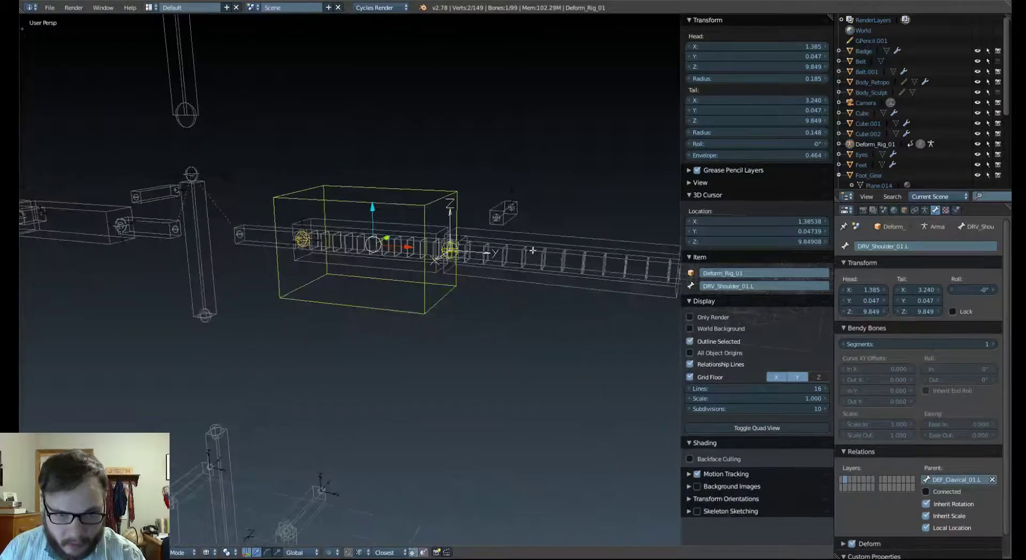
scroll(478, 195, up, 3)
shift+middle_drag(478, 196, 448, 261)
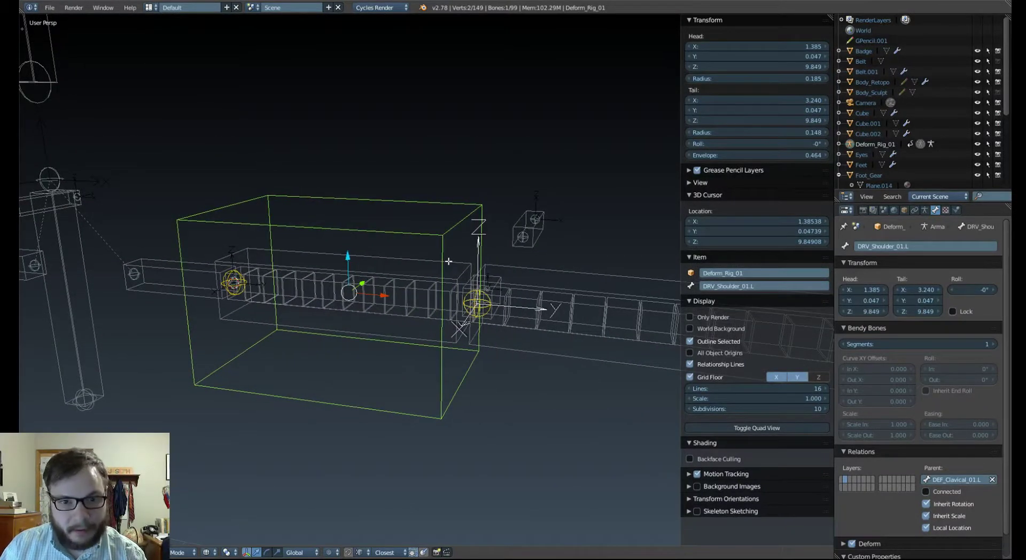
scroll(448, 261, down, 3)
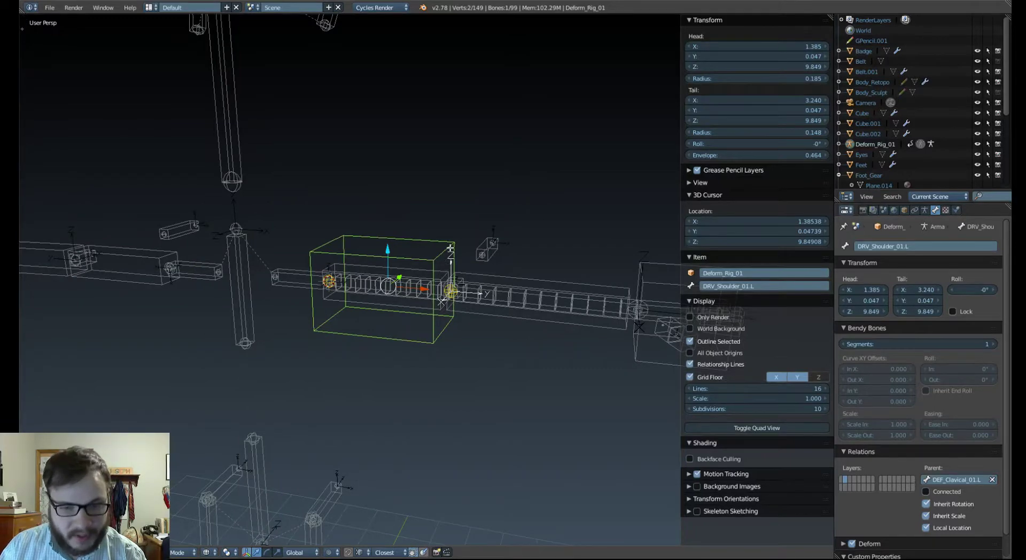
mouse_move(451, 248)
middle_down()
mouse_move(427, 253)
mouse_move(468, 244)
middle_up()
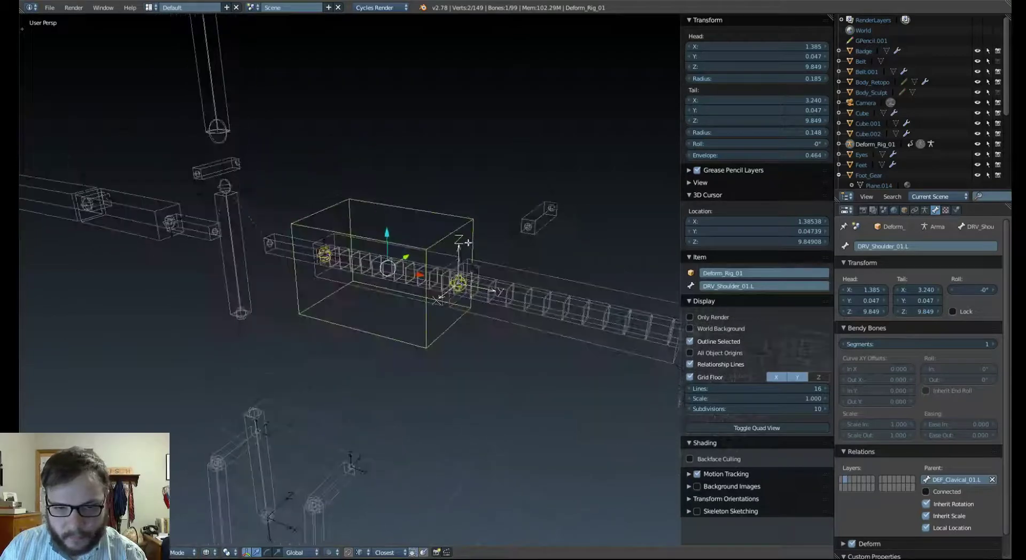
click(466, 291)
middle_drag(467, 290, 447, 269)
Show the MCH_bones layer in Pose Mode and give DRV_Shoulder_01.L a Damped Track constraint targeting MCH_Forearm_01.L.
click(923, 210)
click(843, 302)
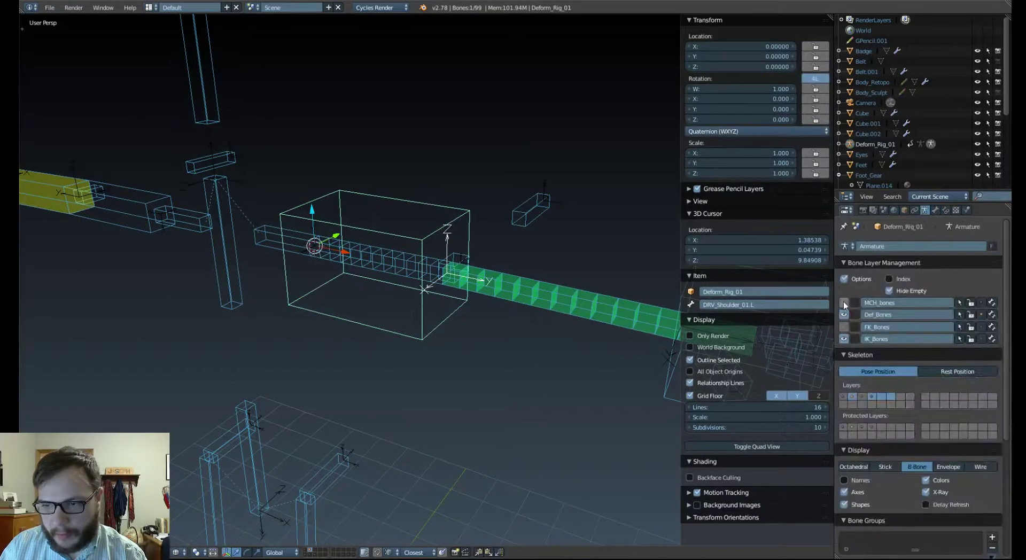
right_click(521, 273)
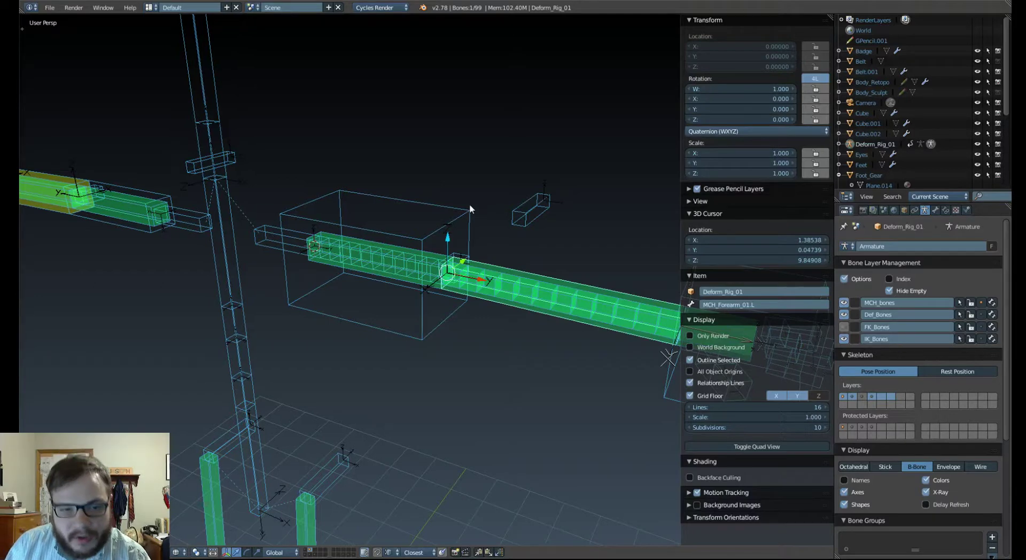
shift+right_click(459, 215)
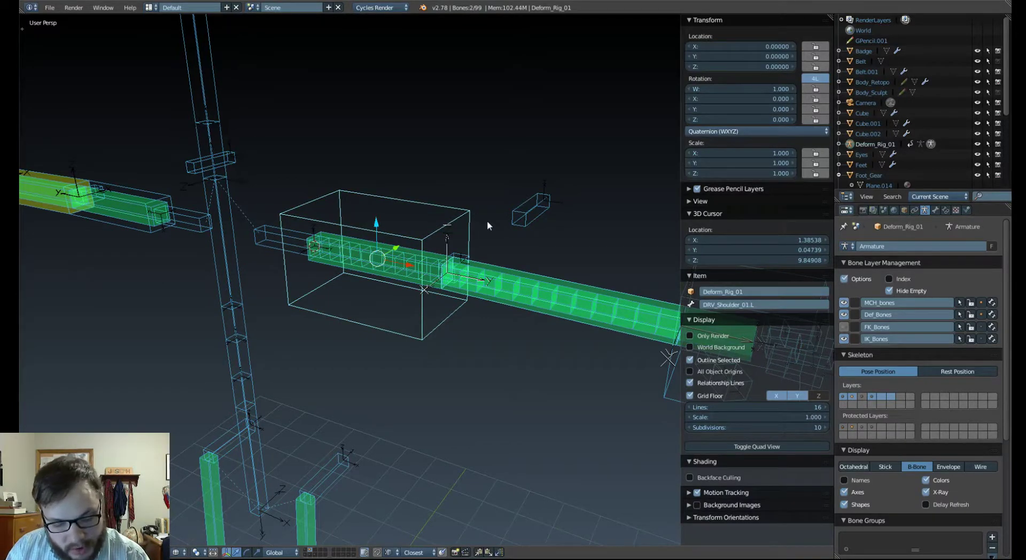
key(shift+ctrl+c)
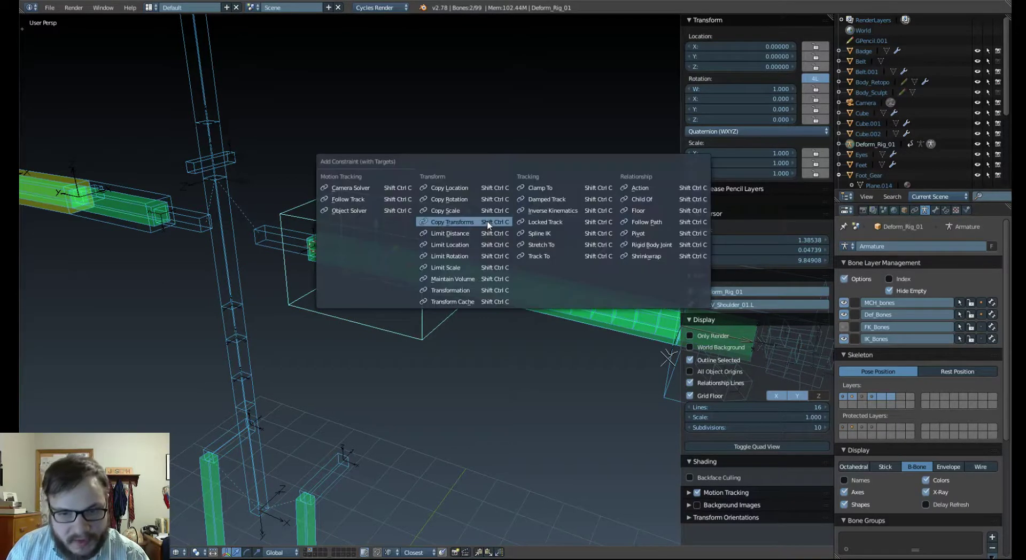
click(551, 200)
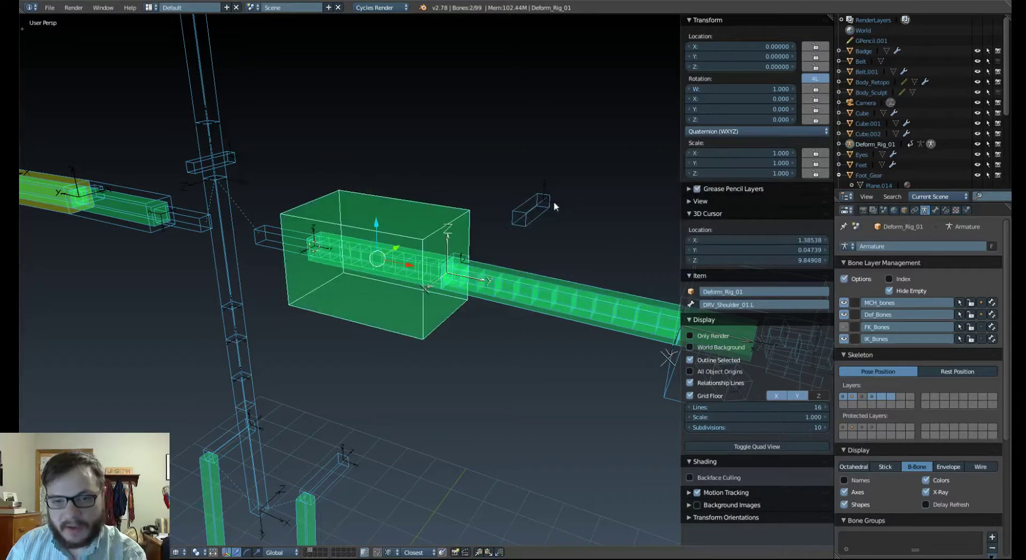
middle_drag(421, 260, 427, 254)
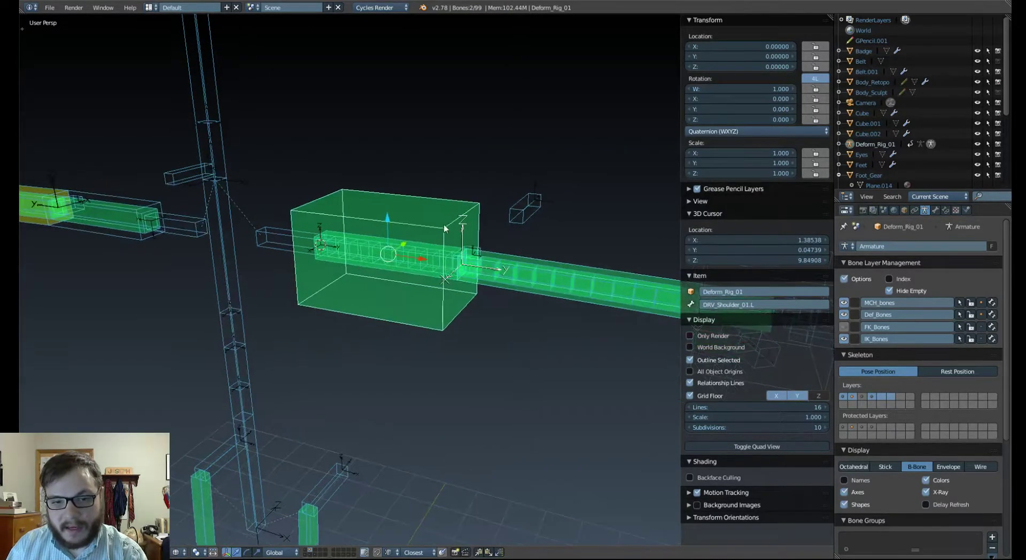
right_click(453, 259)
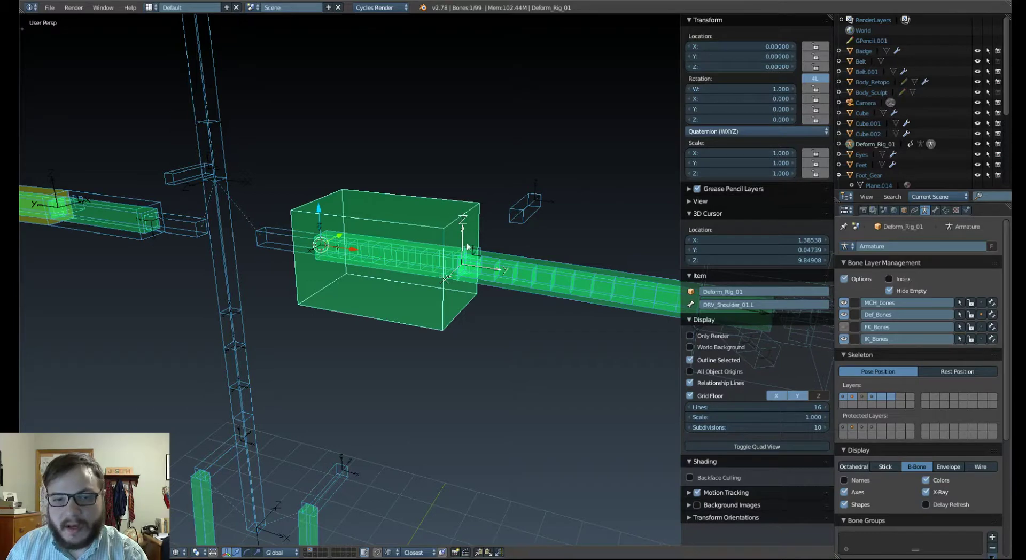
right_click(534, 259)
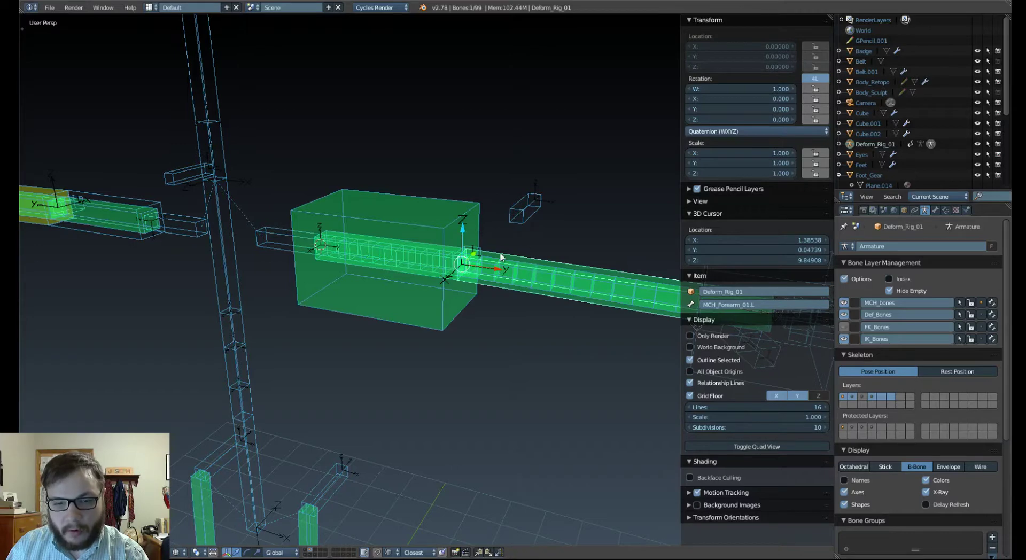
Hide the MCH_bones layer, reveal the empty bone layers, and move DRV_Shoulder_01.L onto the Driver_Bones layer.
scroll(550, 241, down, 3)
scroll(467, 225, up, 4)
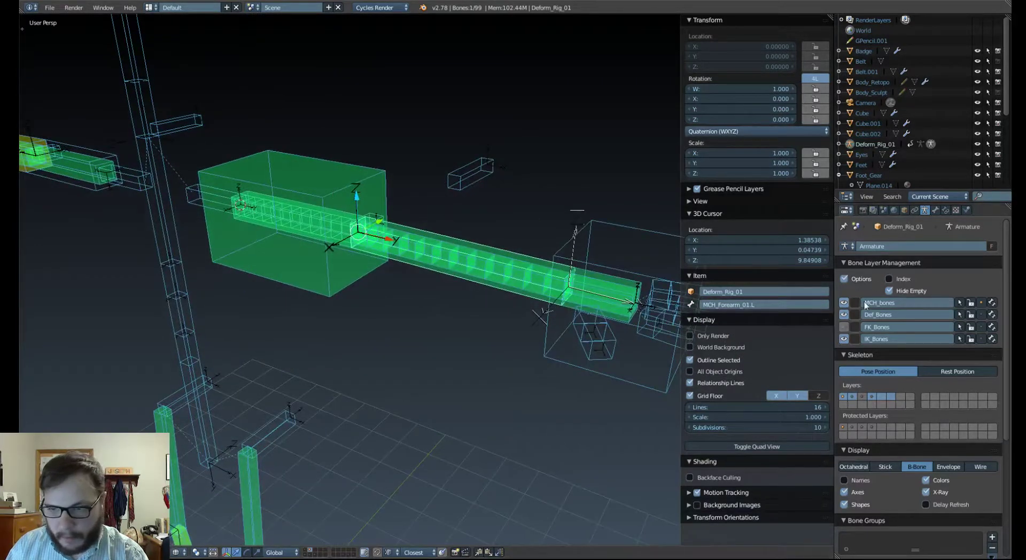
click(844, 314)
click(844, 303)
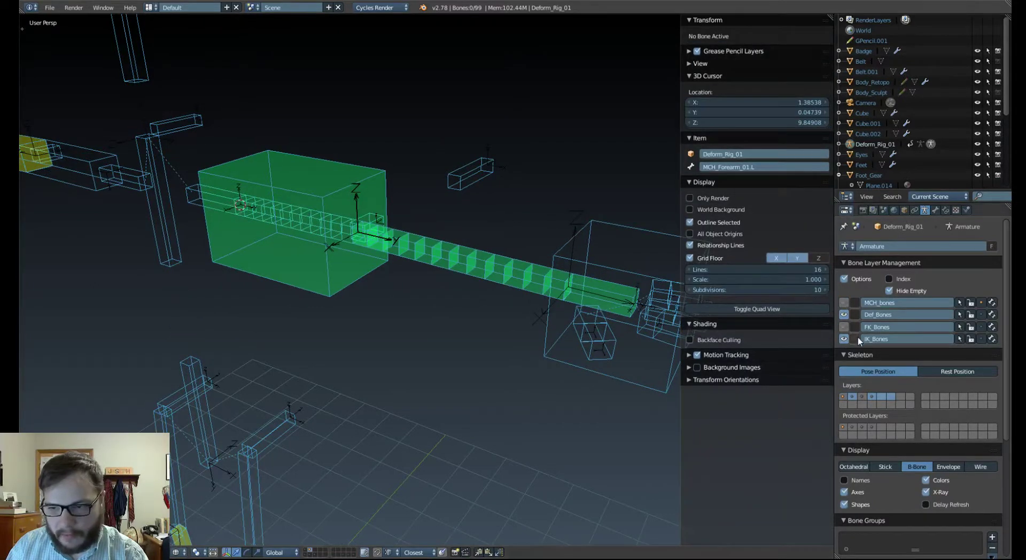
right_click(384, 183)
key(m)
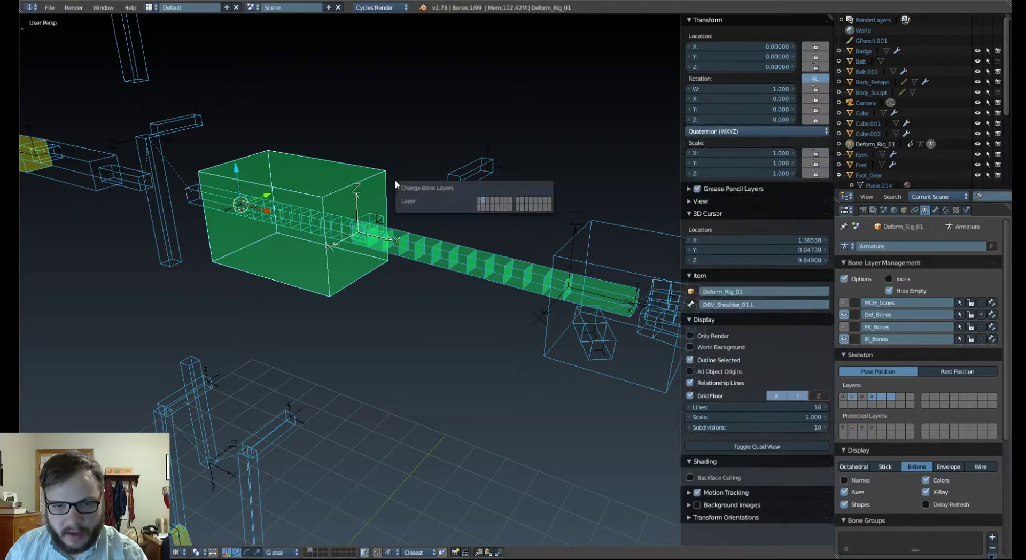
click(889, 290)
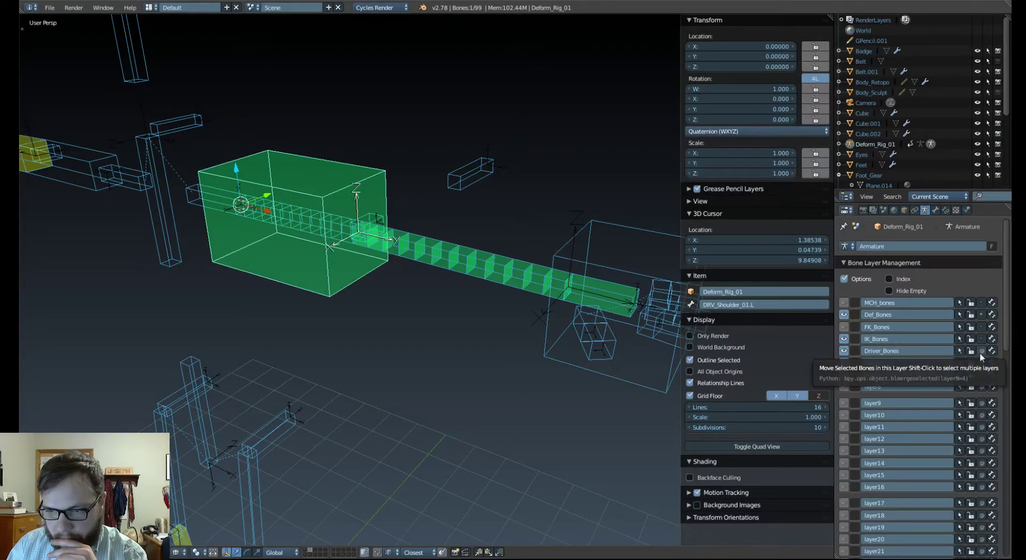
click(980, 353)
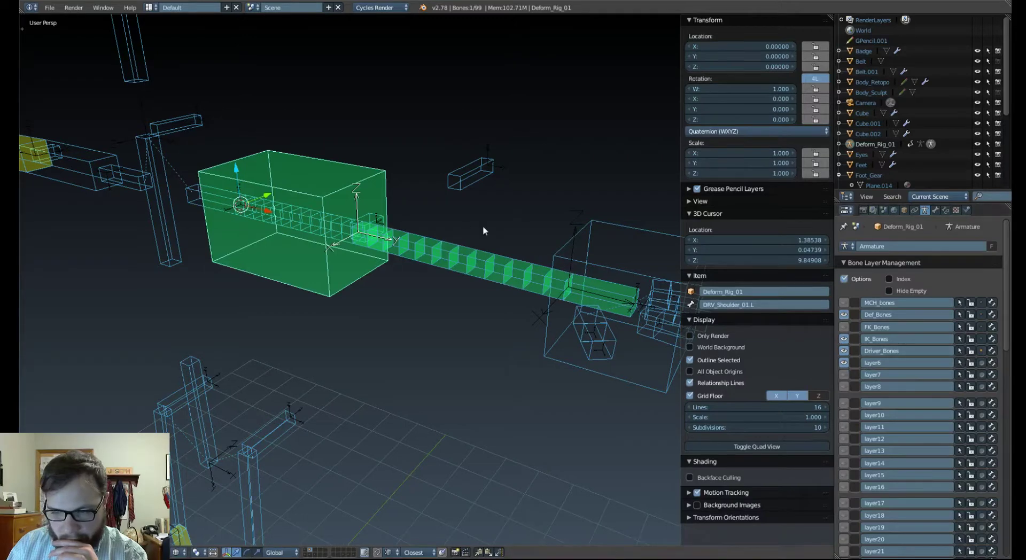
Toggle the Driver_Bones layer's visibility off and on to check which bone it holds.
click(844, 351)
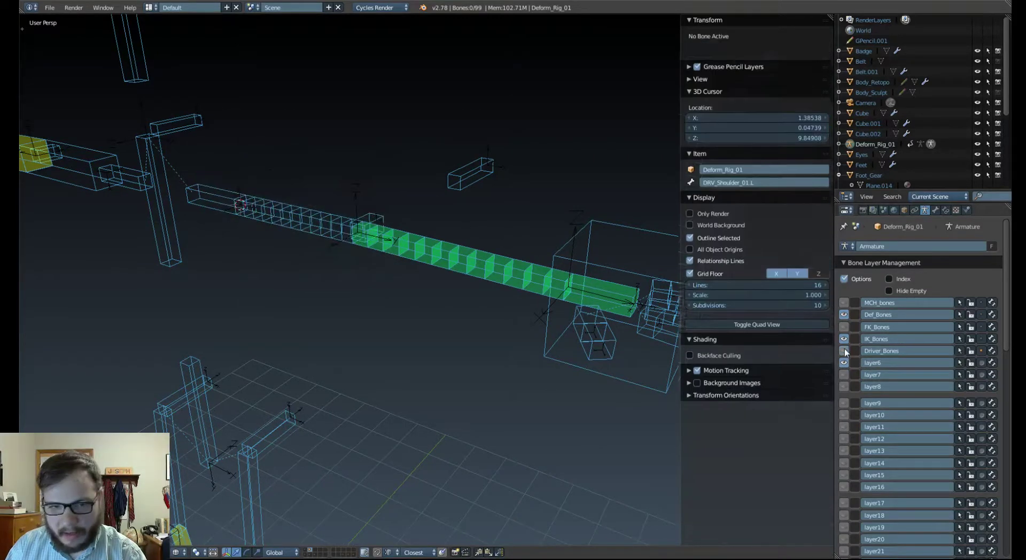
scroll(428, 221, down, 3)
middle_drag(419, 222, 423, 242)
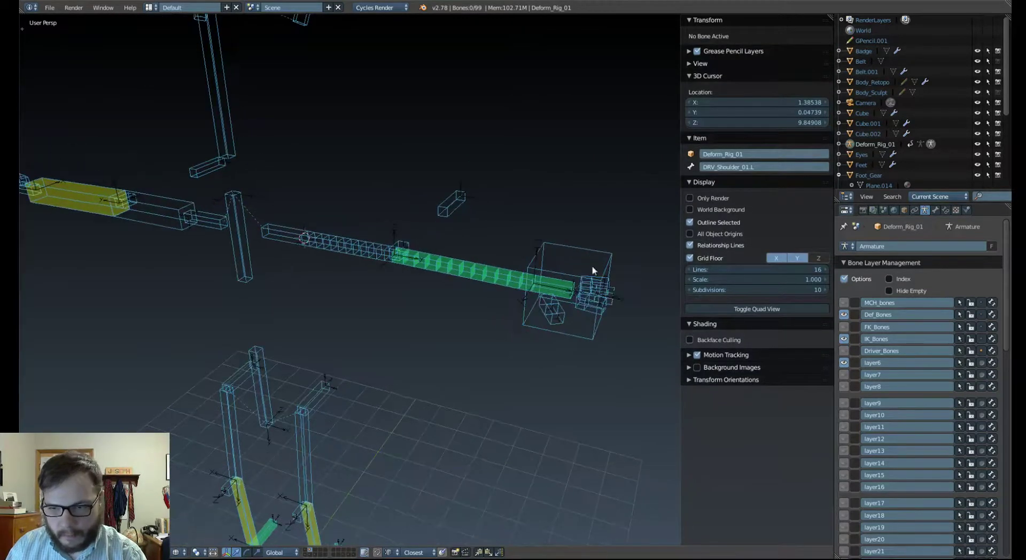
click(844, 351)
scroll(514, 246, up, 2)
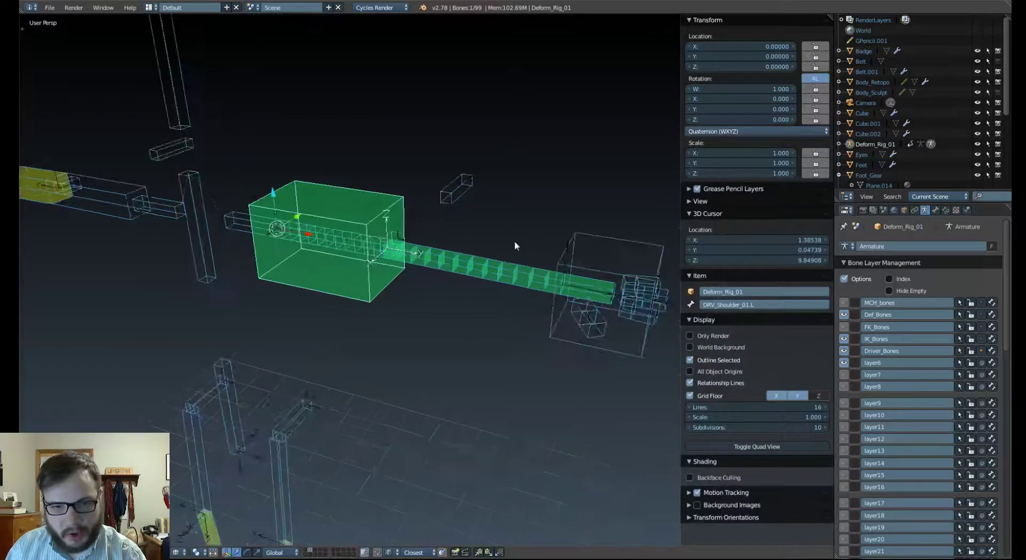
scroll(514, 246, up, 2)
Move IK_Target_Hand_01.L down and inward to about X 0.43, Y -1.35, Z -2.14, bending the left arm.
right_click(423, 182)
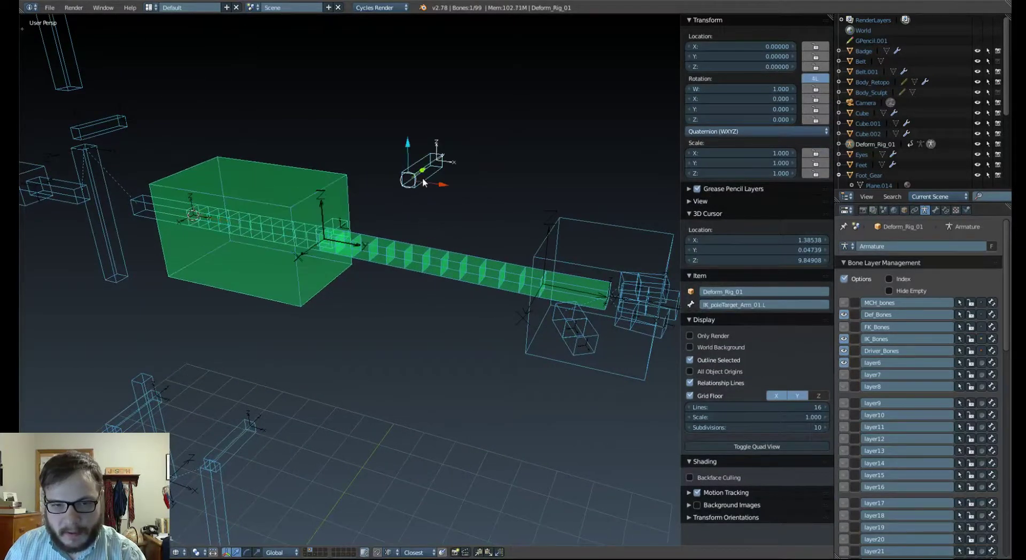
key(g)
right_click(428, 251)
scroll(428, 251, down, 3)
middle_drag(428, 252, 465, 199)
right_click(547, 214)
key(g)
click(483, 311)
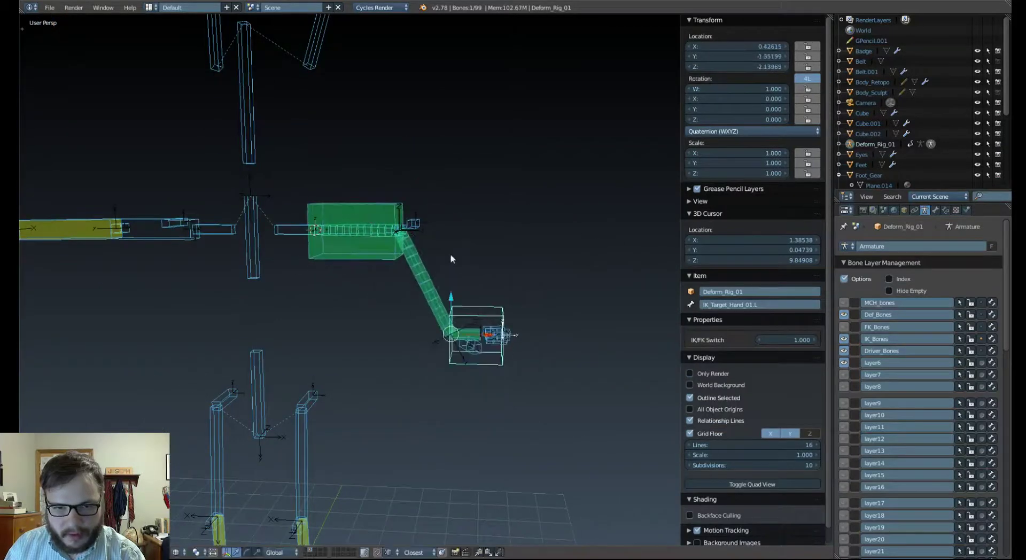
Move IK_poleTarget_Arm_01.L below the left arm and rotate IK_Target_Hand_01.L so the hand angles downward.
right_click(412, 223)
key(g)
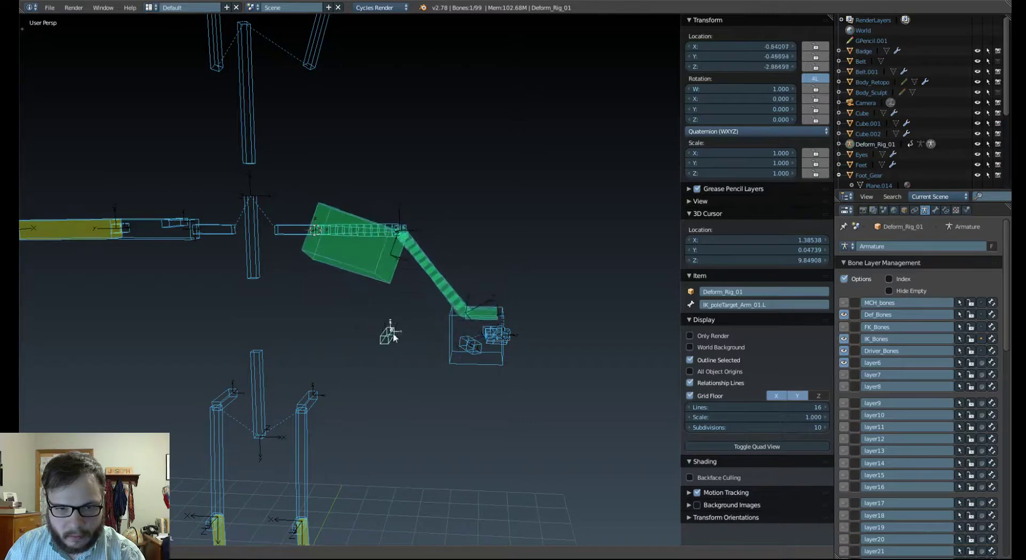
click(380, 339)
right_click(448, 325)
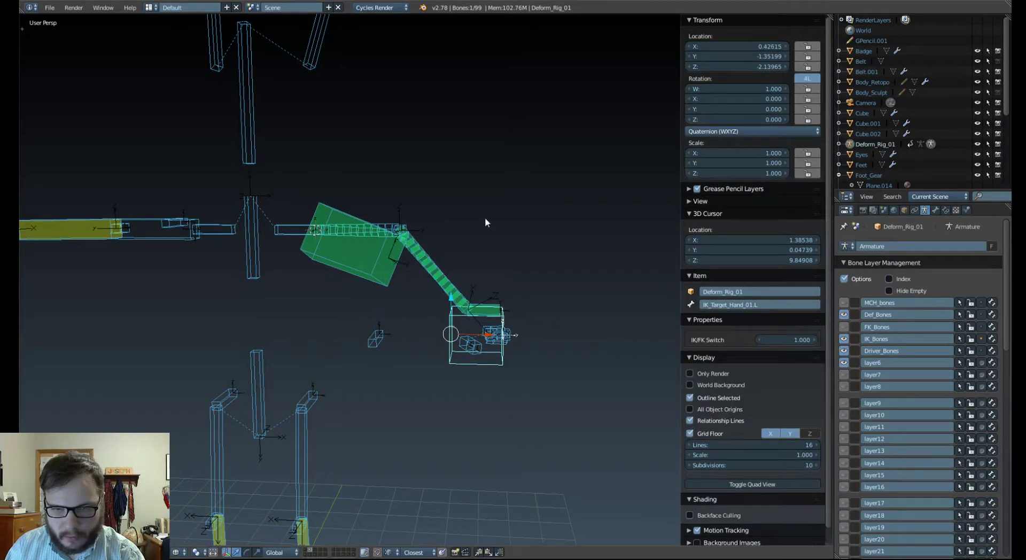
mouse_move(485, 222)
middle_down()
mouse_move(456, 263)
mouse_move(417, 277)
mouse_move(495, 218)
mouse_move(469, 200)
mouse_move(486, 222)
middle_up()
key(r)
click(495, 332)
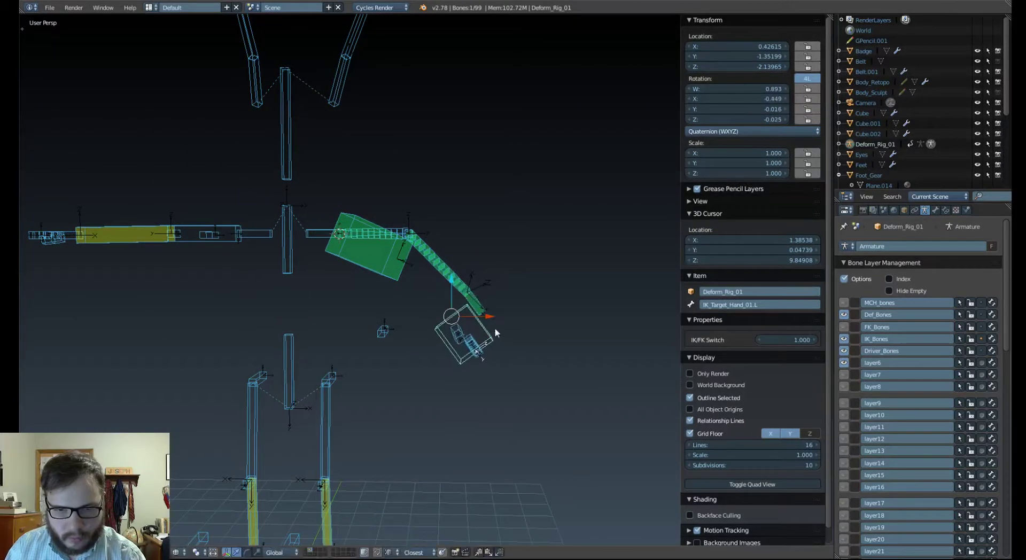
Show the MCH_bones layer again and examine the posed arm chain and DEF_Forearm_01.L's Copy Transforms constraint.
key(alt+h)
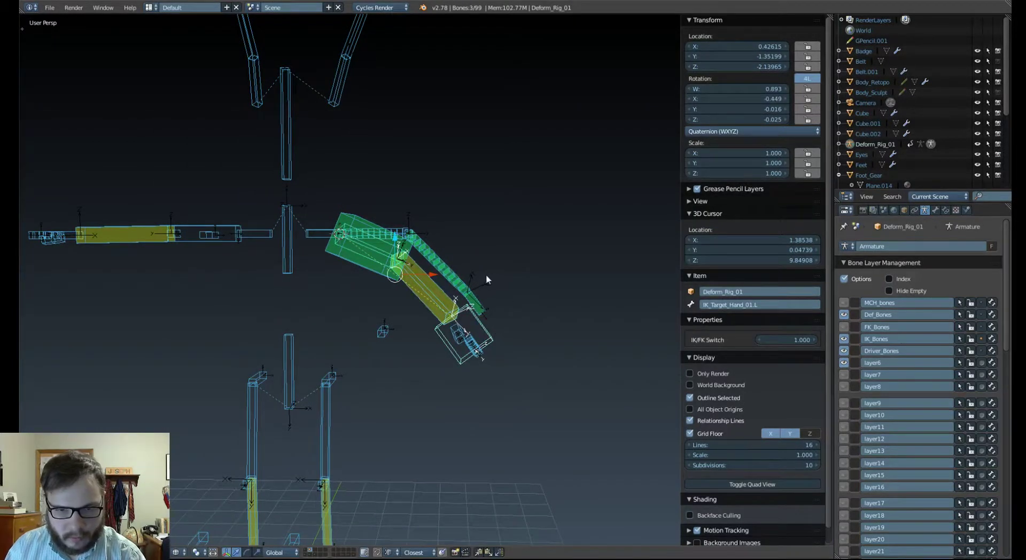
middle_drag(486, 274, 417, 289)
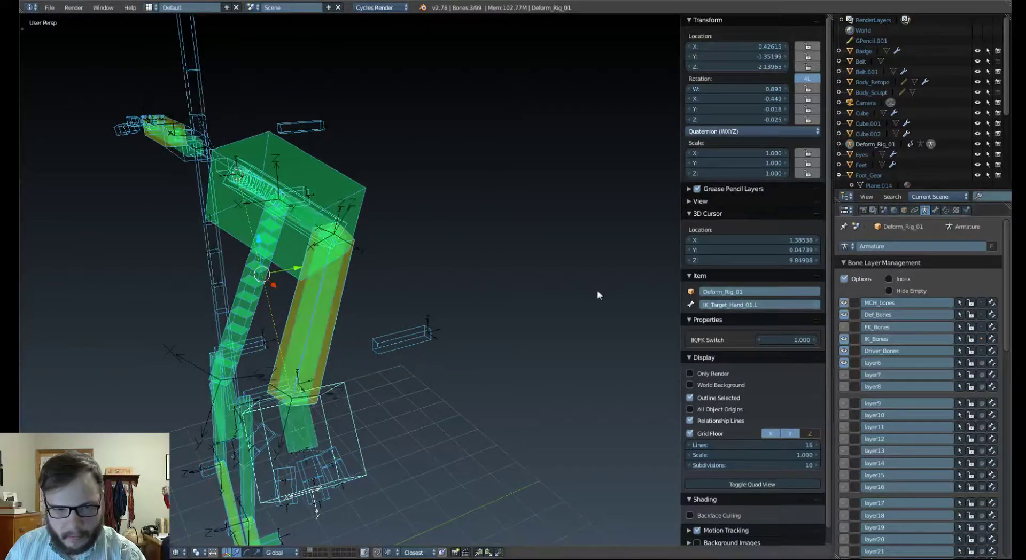
middle_drag(598, 294, 680, 263)
right_click(566, 235)
middle_drag(592, 236, 617, 238)
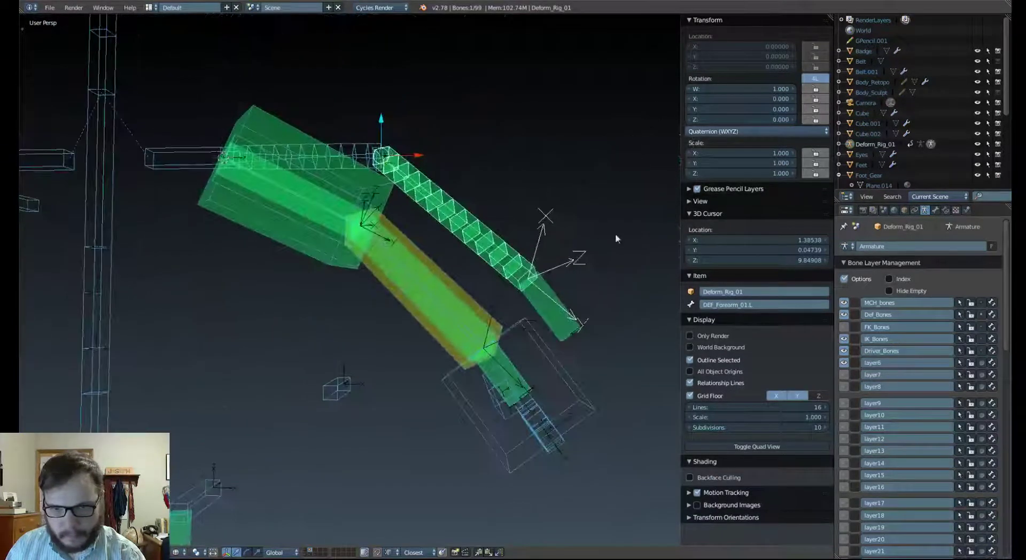
click(945, 211)
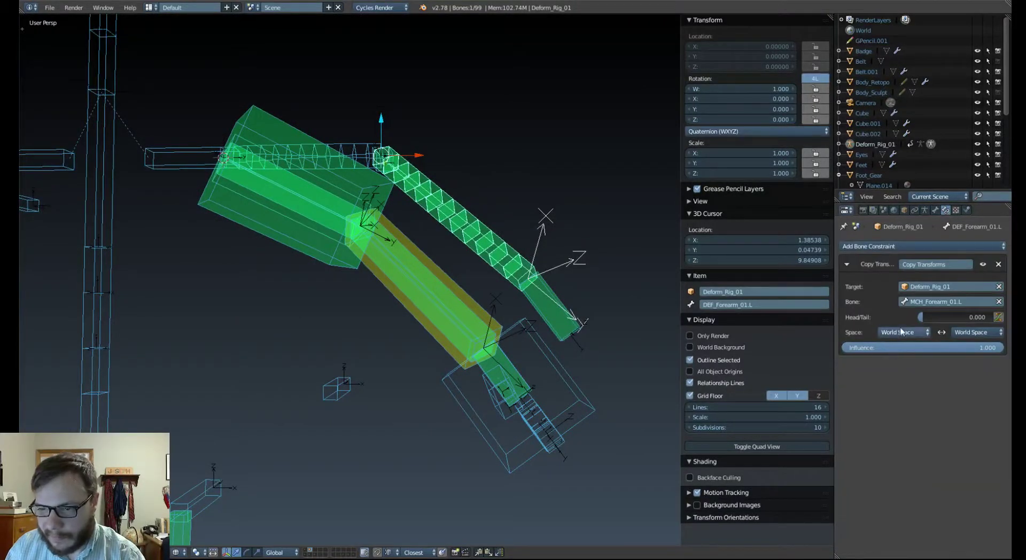
mouse_move(580, 203)
middle_down()
mouse_move(458, 213)
mouse_move(502, 224)
mouse_move(482, 185)
mouse_move(504, 185)
mouse_move(535, 187)
mouse_move(573, 216)
middle_up()
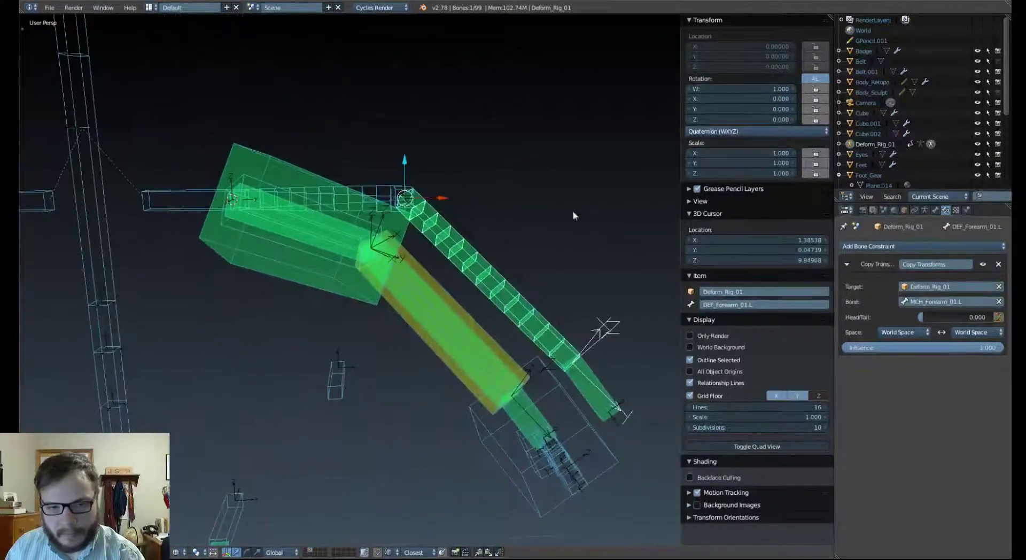
Parent DEF_Shoulder_01.L to DRV_Shoulder_01.L with Keep Offset in Edit Mode, and return to Pose Mode.
right_click(389, 184)
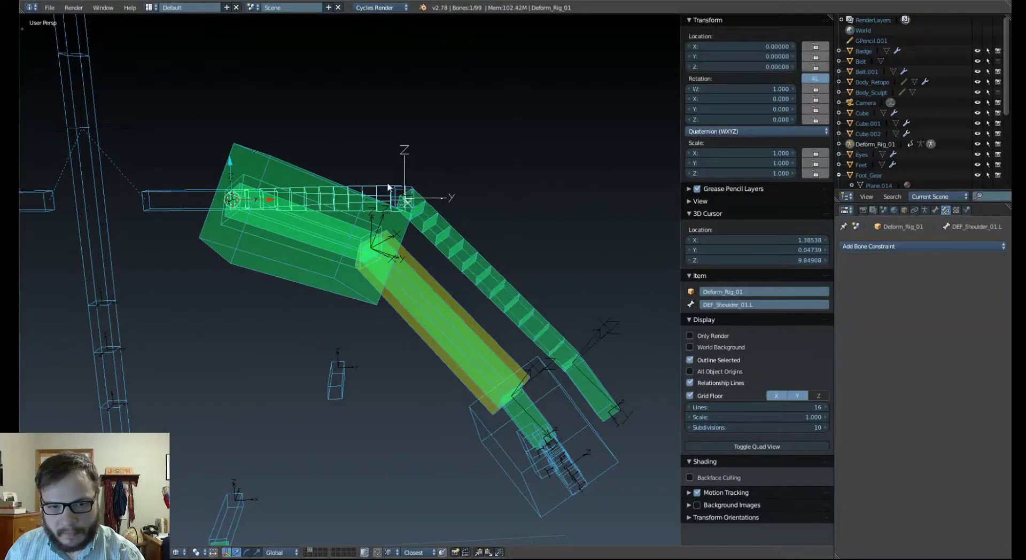
middle_drag(389, 186, 401, 278)
key(Tab)
click(495, 242)
middle_drag(488, 219, 483, 268)
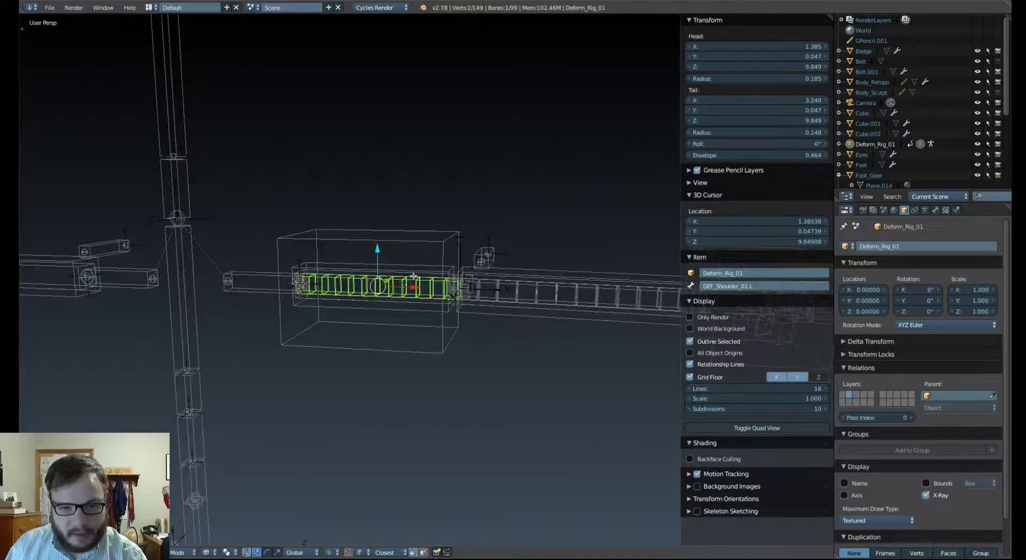
scroll(413, 276, up, 2)
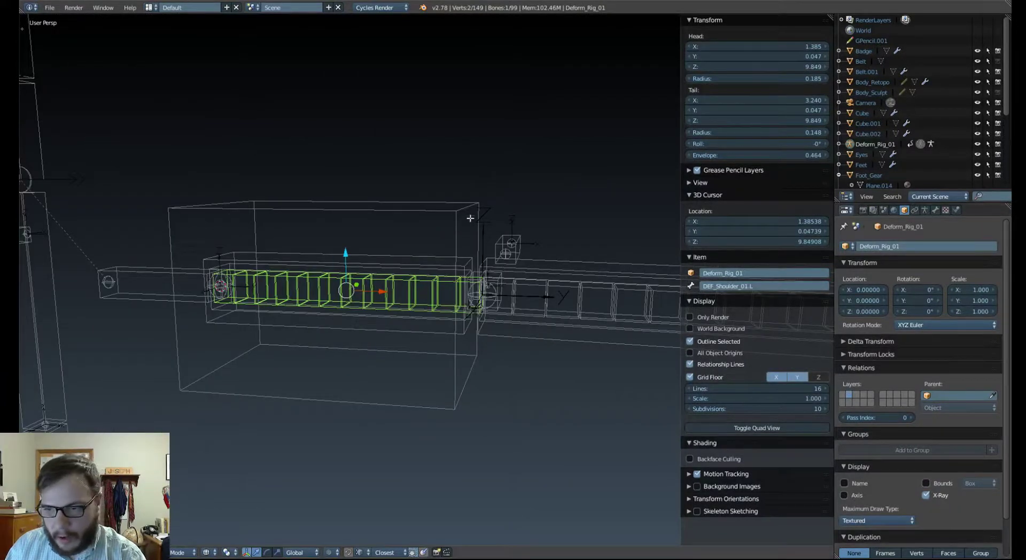
shift+right_click(369, 204)
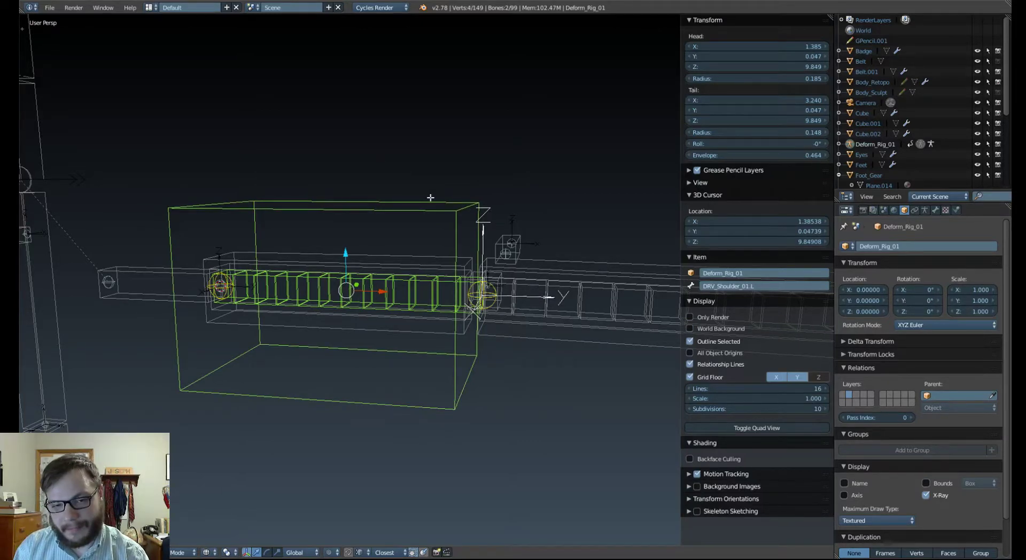
key(ctrl+p)
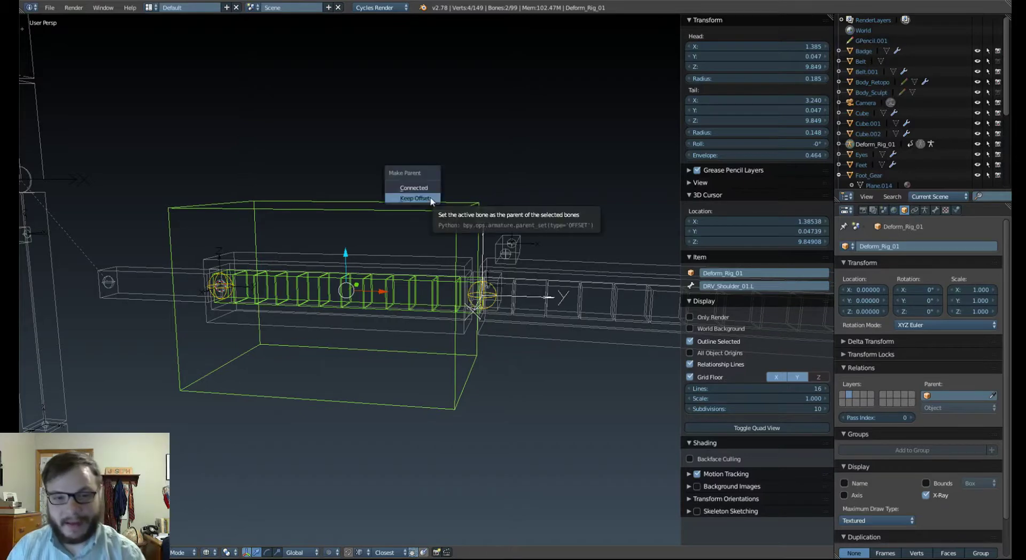
click(430, 198)
scroll(494, 218, down, 5)
key(Tab)
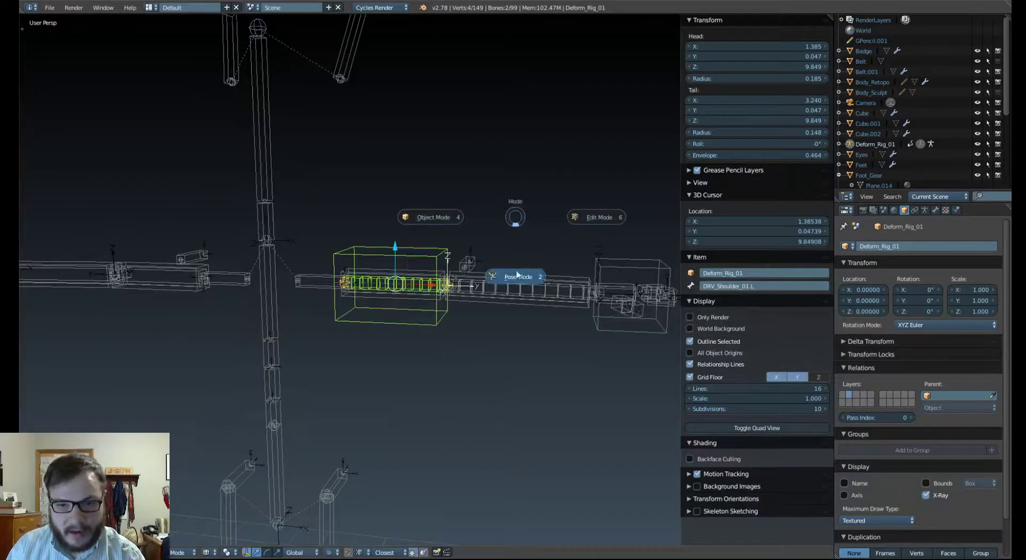
click(516, 278)
Test the parented arm by moving IK_Target_Hand_01.L inward and placing IK_poleTarget_Arm_01.L well behind the body.
middle_drag(518, 284, 566, 321)
right_click(594, 358)
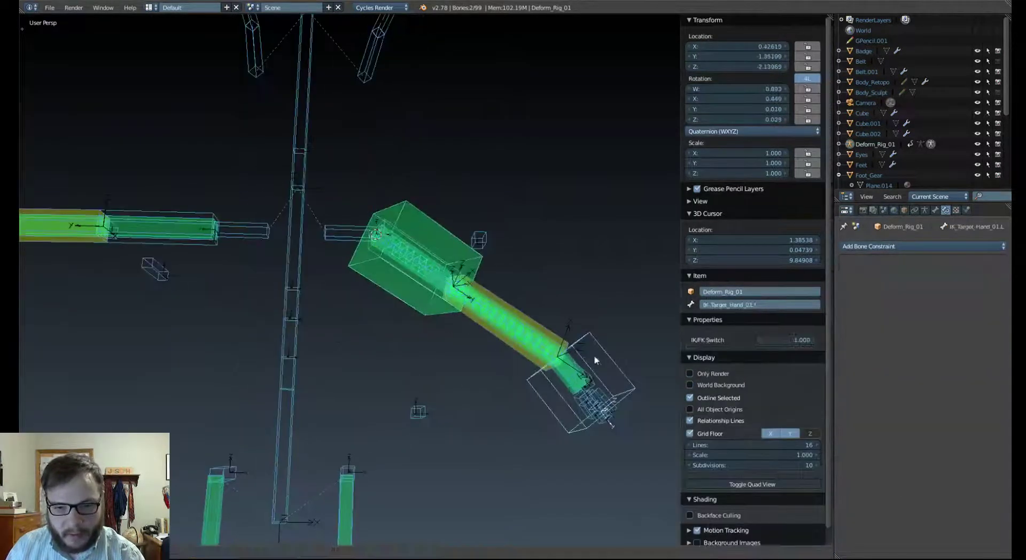
key(g)
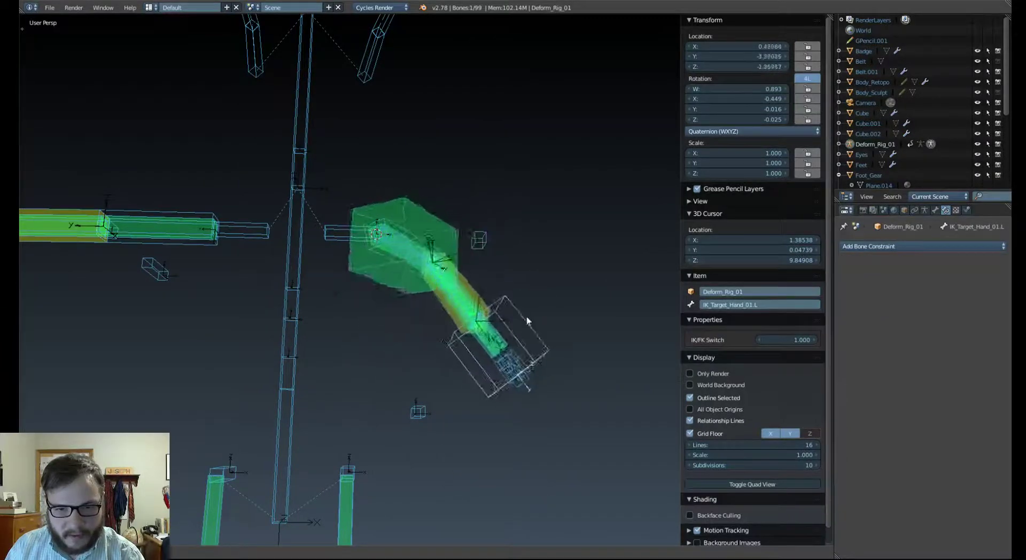
click(500, 321)
middle_drag(500, 320, 405, 338)
right_click(415, 396)
key(g)
click(531, 255)
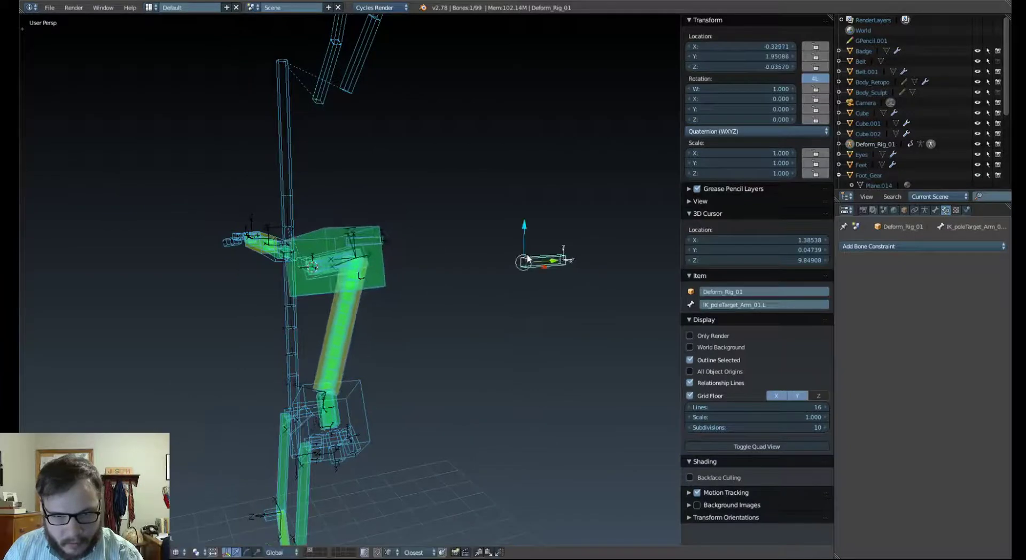
Reposition IK_poleTarget_Arm_01.L to about X -2.13 and Y 2.41, and lower it along Z to test the elbow.
middle_drag(438, 275, 493, 267)
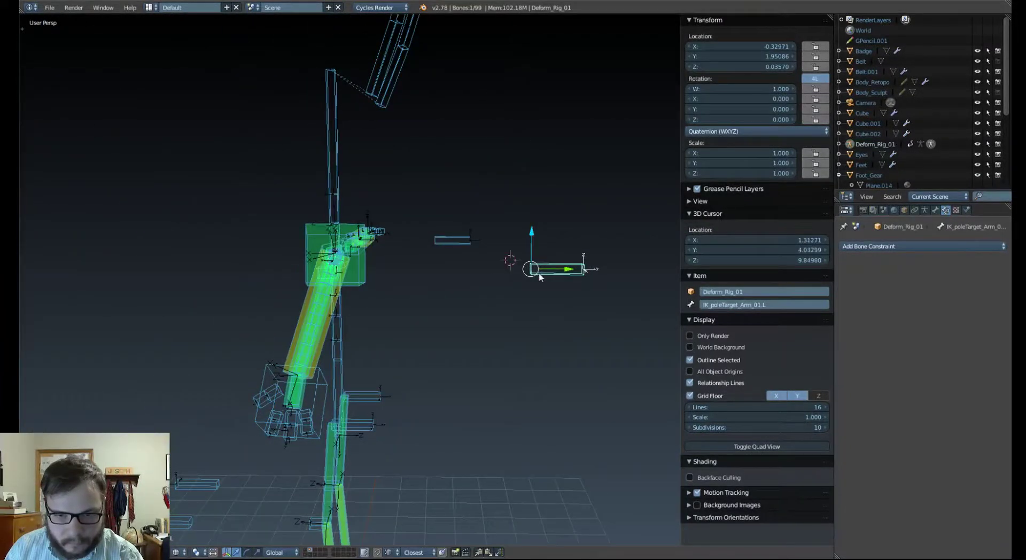
key(g)
key(x)
click(470, 318)
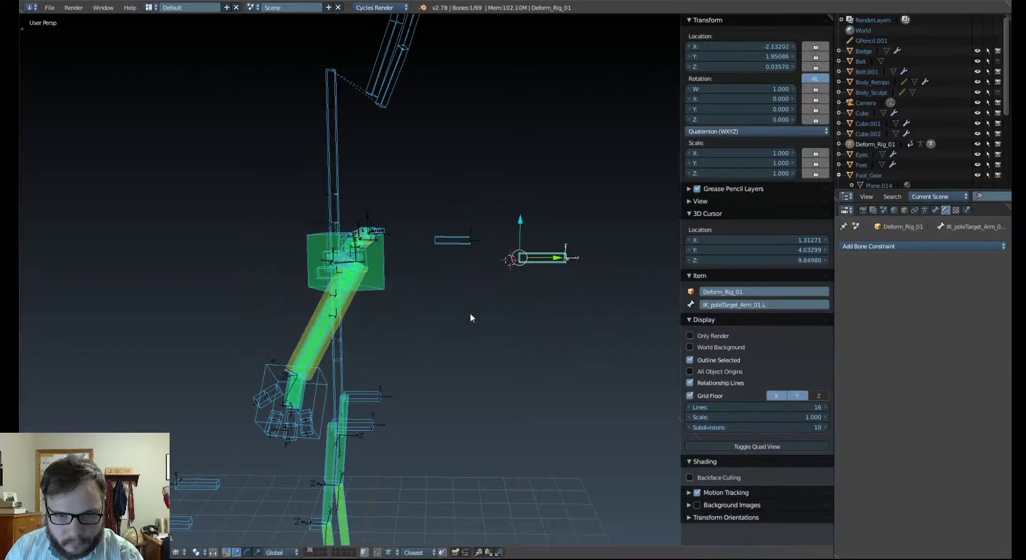
key(g)
key(y)
click(570, 248)
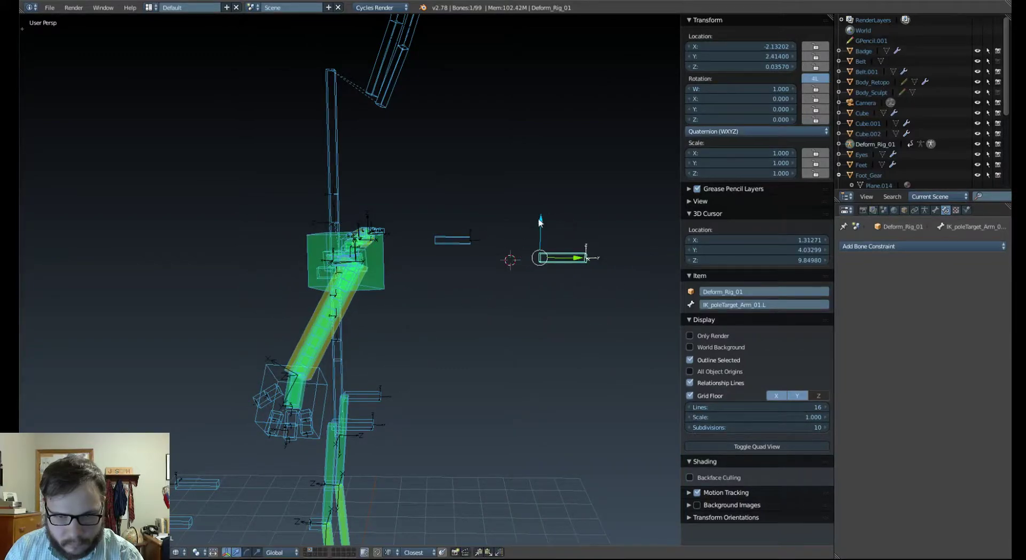
drag(539, 223, 448, 503)
Raise IK_Target_Hand_01.L to about X 0.47, Y -1.10, Z -0.79 and examine the upper arm's twist closely.
middle_drag(439, 438, 547, 401)
right_click(546, 400)
key(g)
click(600, 322)
middle_drag(599, 324, 531, 262)
middle_drag(607, 241, 593, 256)
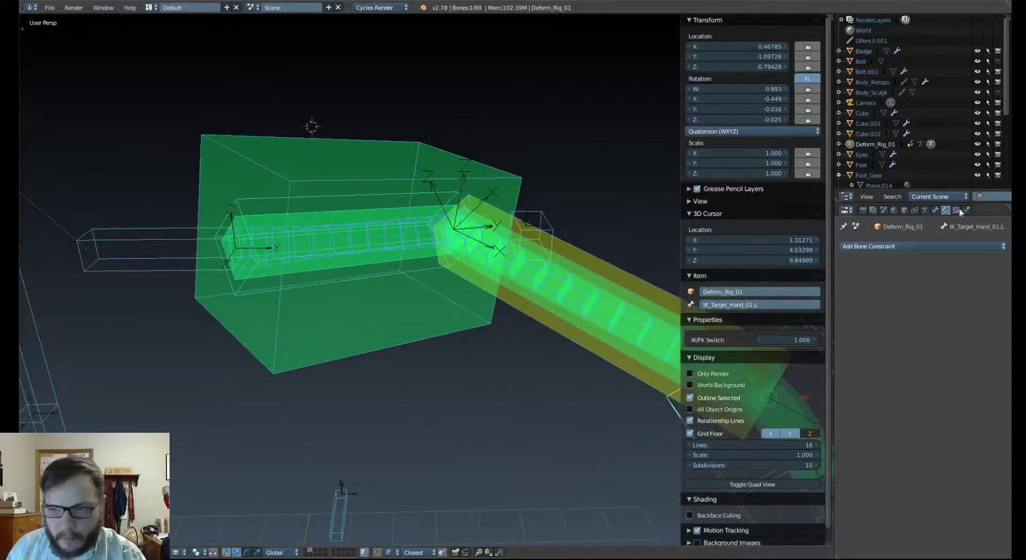
Hide the MCH_bones and Driver_Bones layers and the empty layer entries, leaving the Def_Bones and IK_Bones layers displayed.
click(925, 210)
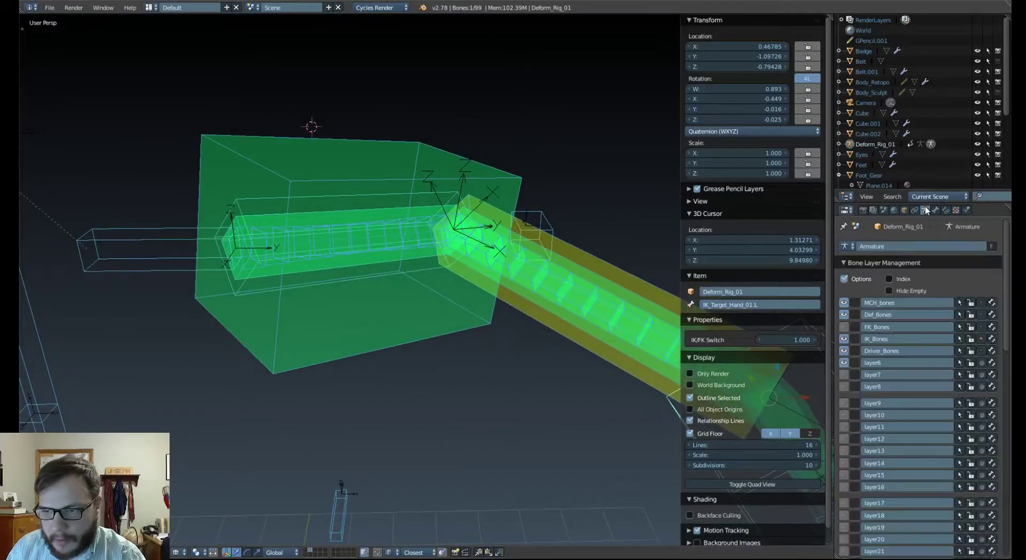
click(844, 303)
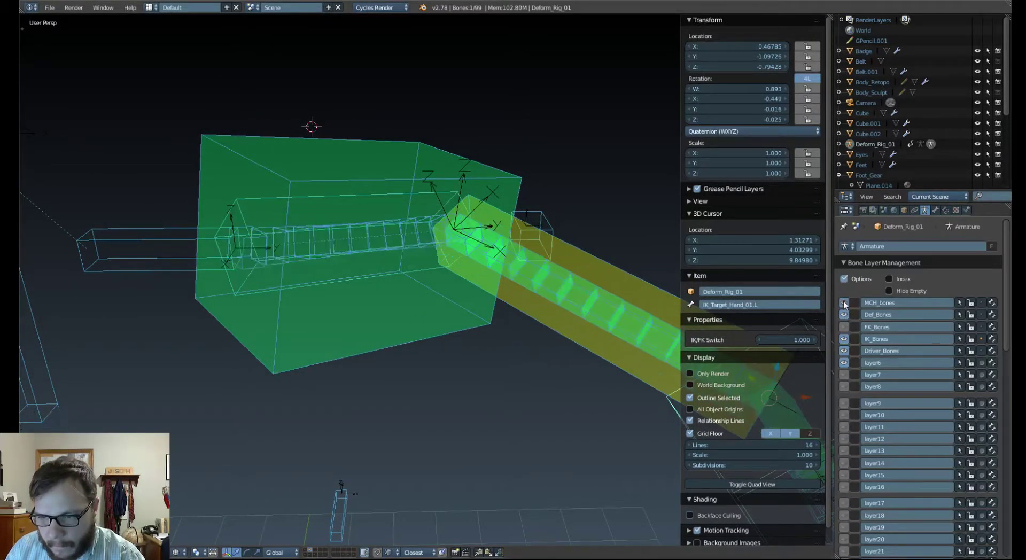
click(843, 339)
click(843, 351)
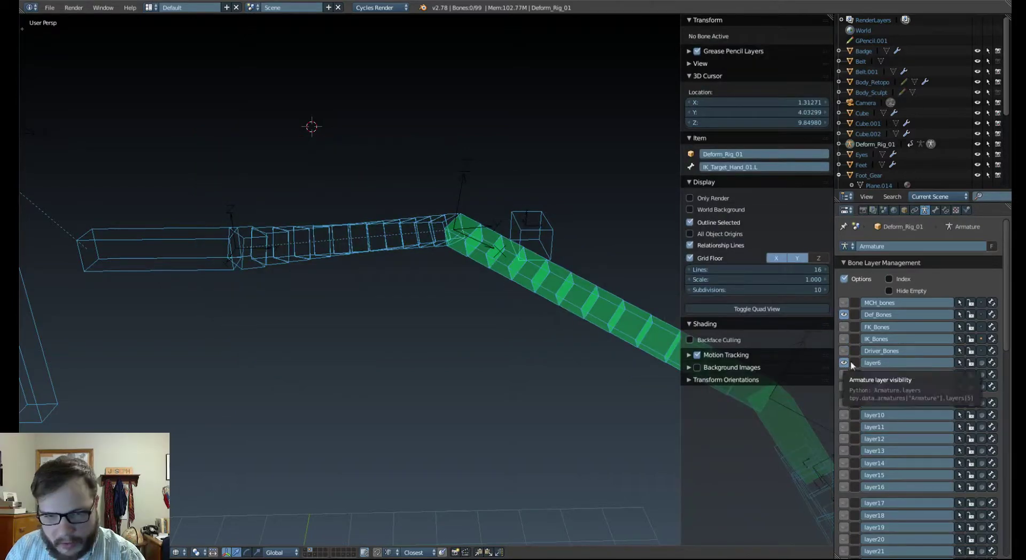
click(901, 290)
middle_drag(577, 348, 441, 220)
middle_drag(516, 315, 553, 419)
click(845, 339)
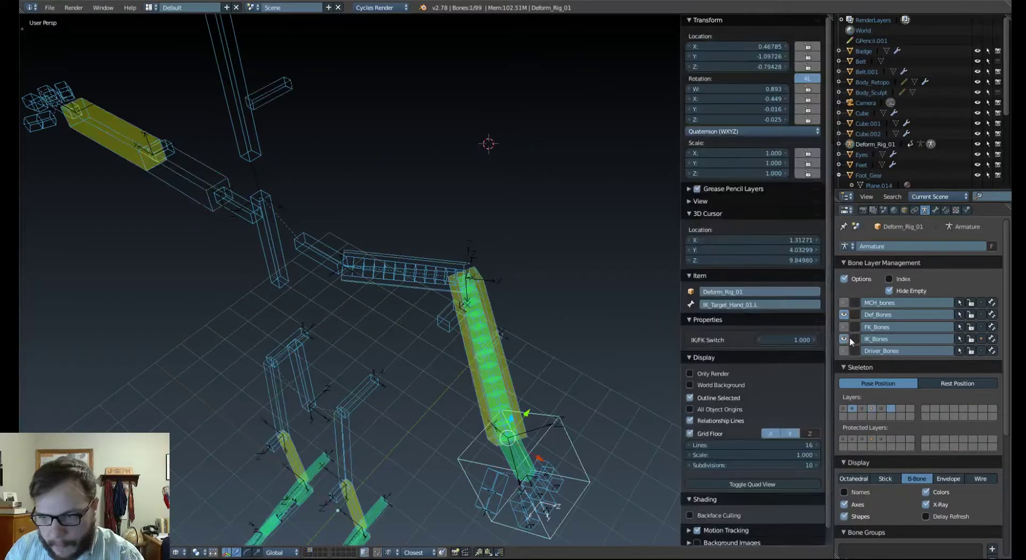
Set the IK/FK Switch to 0.000 so the left arm follows the FK chain, and inspect its pose.
drag(791, 341, 781, 342)
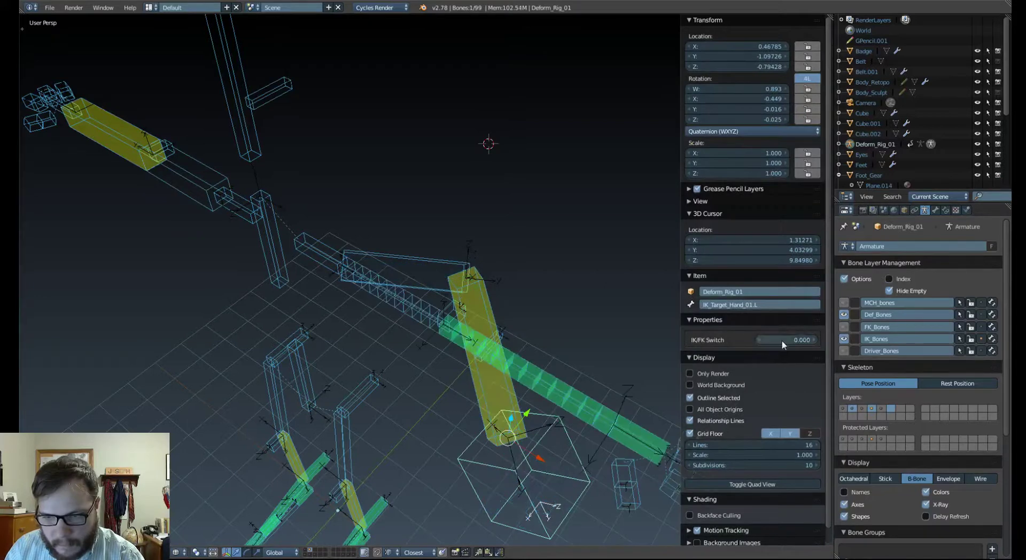
middle_drag(507, 283, 476, 246)
middle_drag(534, 311, 537, 356)
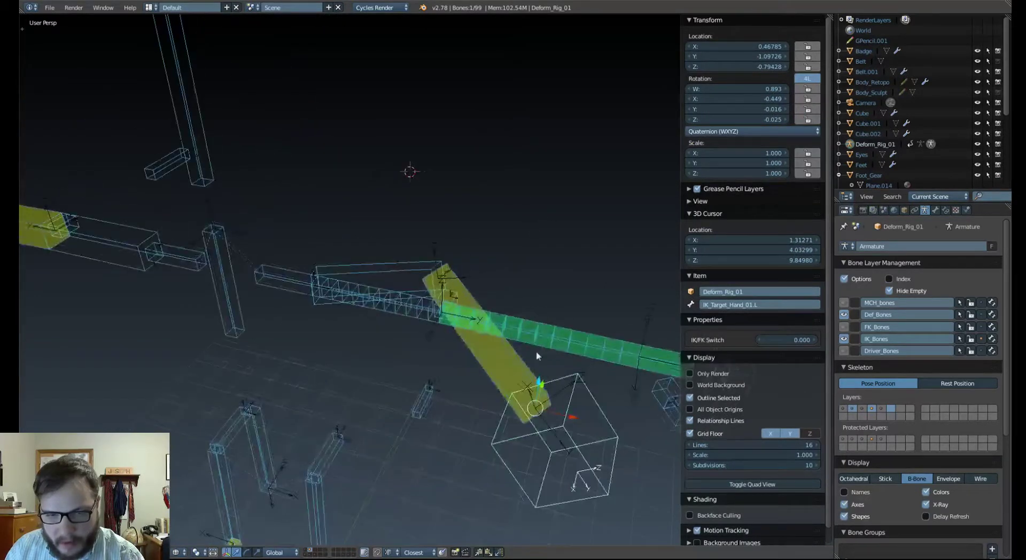
Hide the IK_Bones layer and show the FK_Bones layer alongside Def_Bones.
click(844, 351)
click(844, 353)
middle_drag(483, 252, 459, 225)
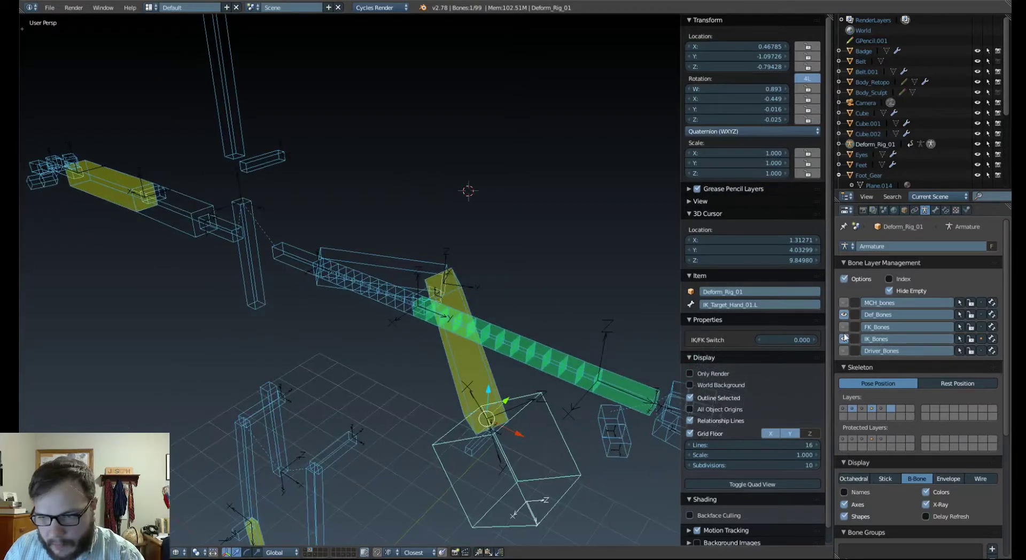
click(844, 338)
click(844, 326)
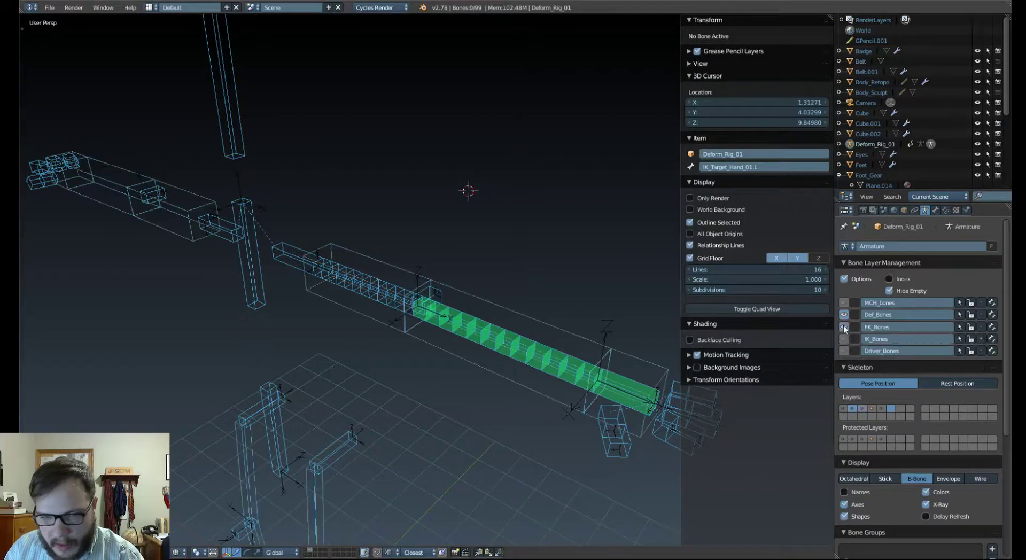
Test the twist by rotating FK_Forearm_01.L around X to about W 0.782, Y -0.623, and clear that rotation after inspecting the arm.
middle_drag(563, 309, 456, 287)
right_click(447, 277)
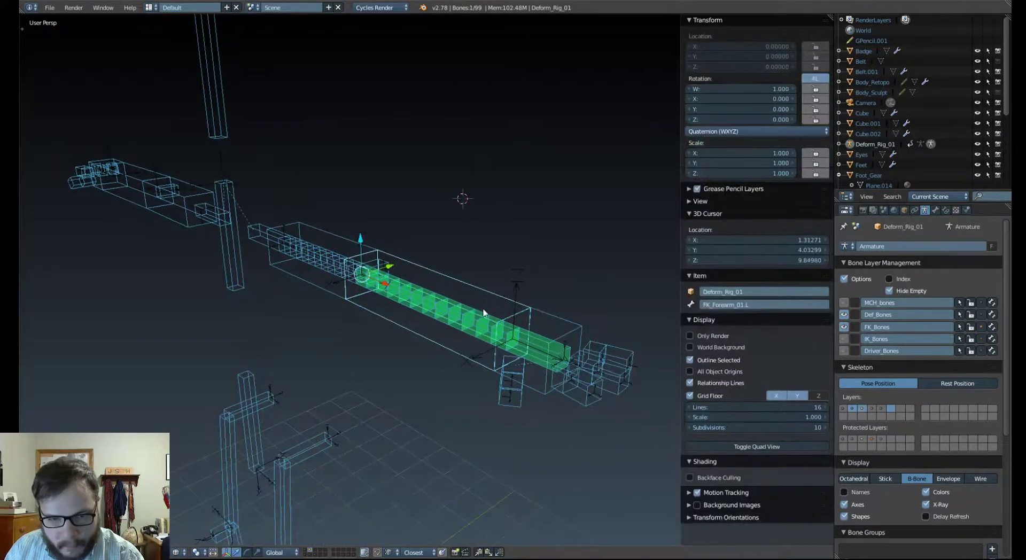
key(r)
key(x)
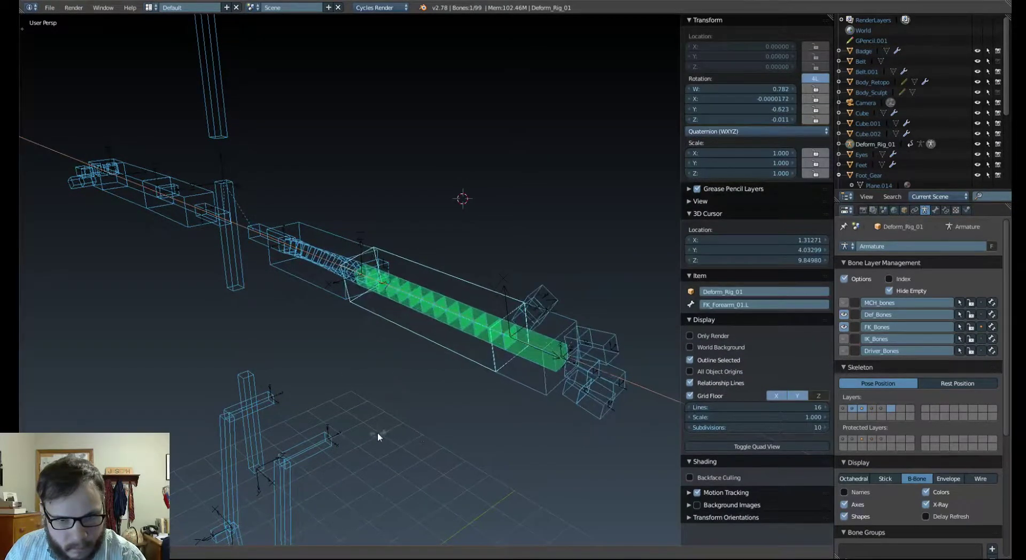
click(379, 434)
scroll(401, 359, up, 5)
middle_drag(412, 352, 299, 284)
scroll(514, 254, down, 2)
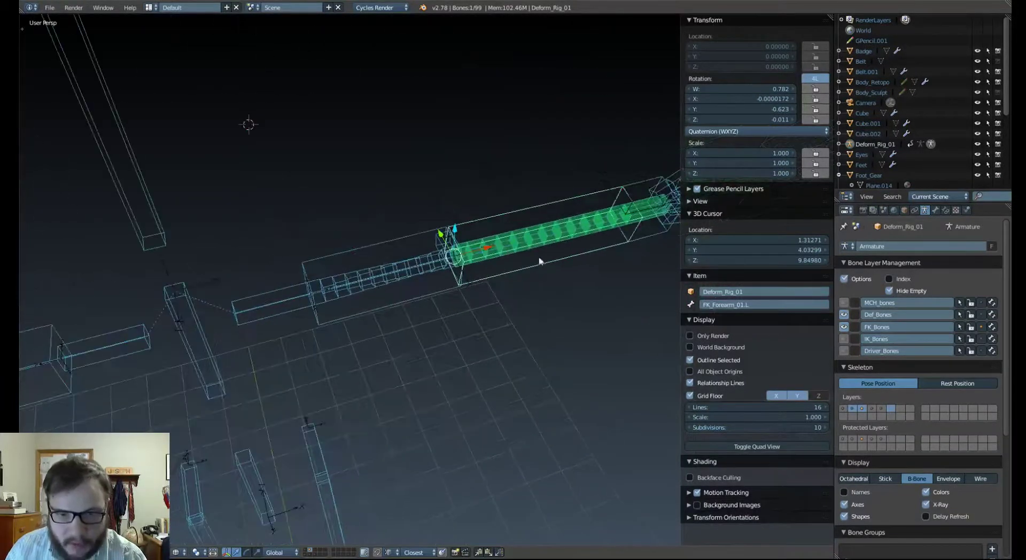
key(alt+r)
Examine the left arm, torso and ear bones of the rig from several angles.
middle_drag(538, 268, 498, 273)
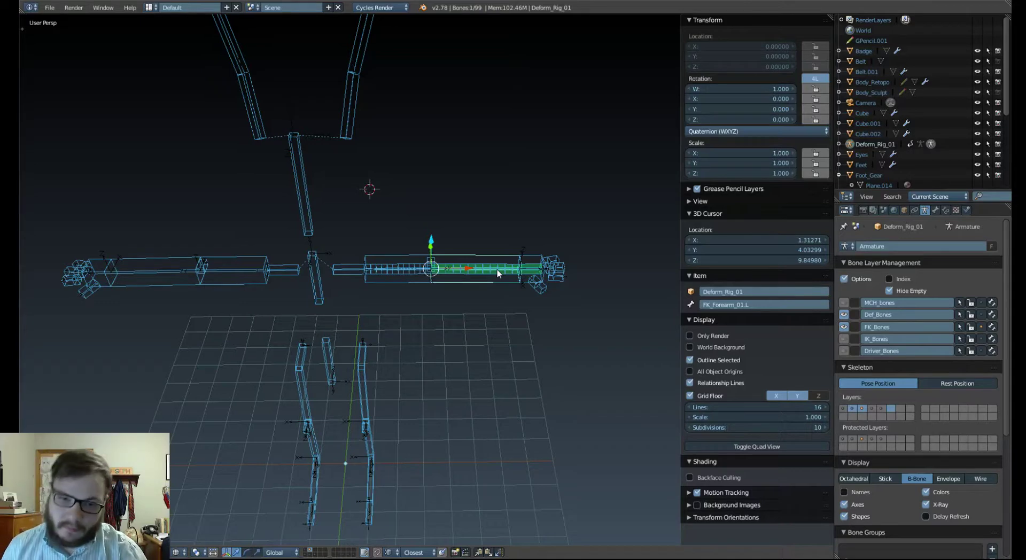
scroll(497, 270, up, 3)
middle_drag(517, 295, 516, 259)
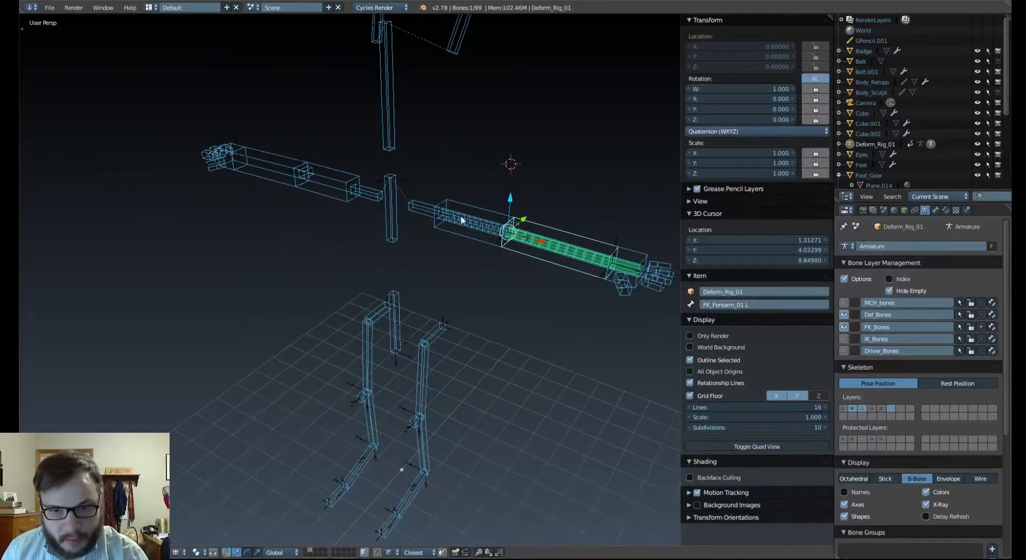
shift+middle_drag(465, 334, 422, 366)
shift+middle_drag(373, 185, 401, 280)
middle_drag(401, 281, 393, 257)
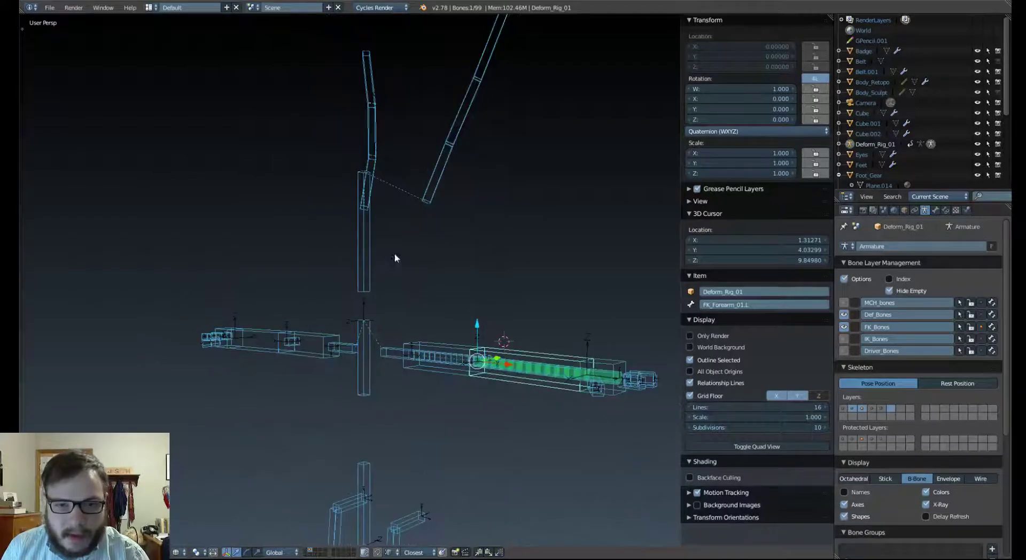
middle_drag(389, 304, 408, 269)
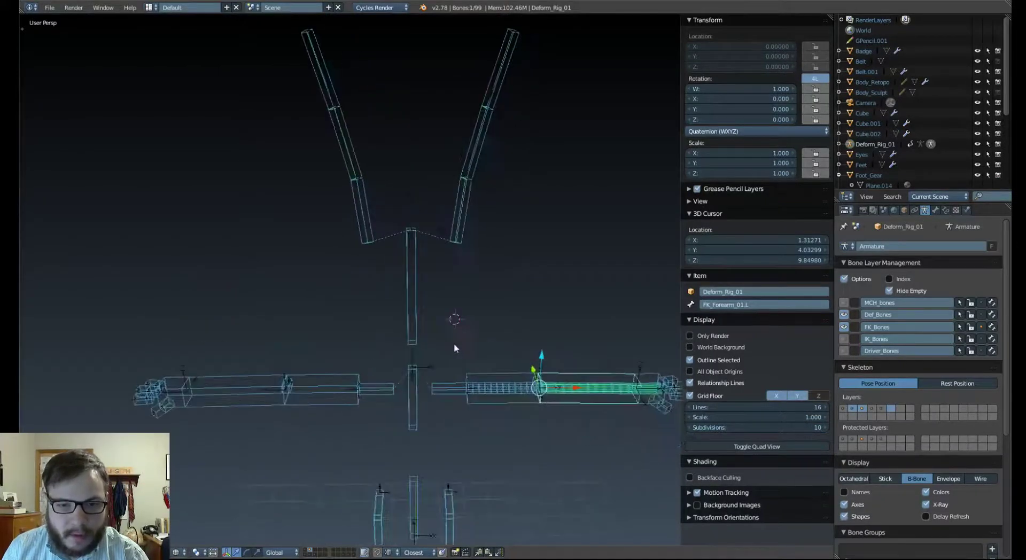
middle_drag(553, 351, 500, 304)
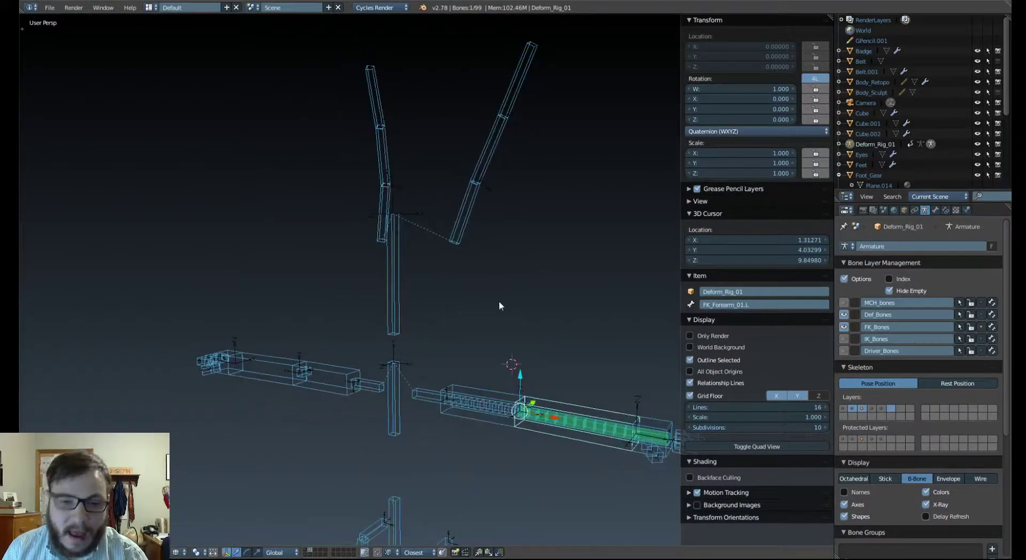